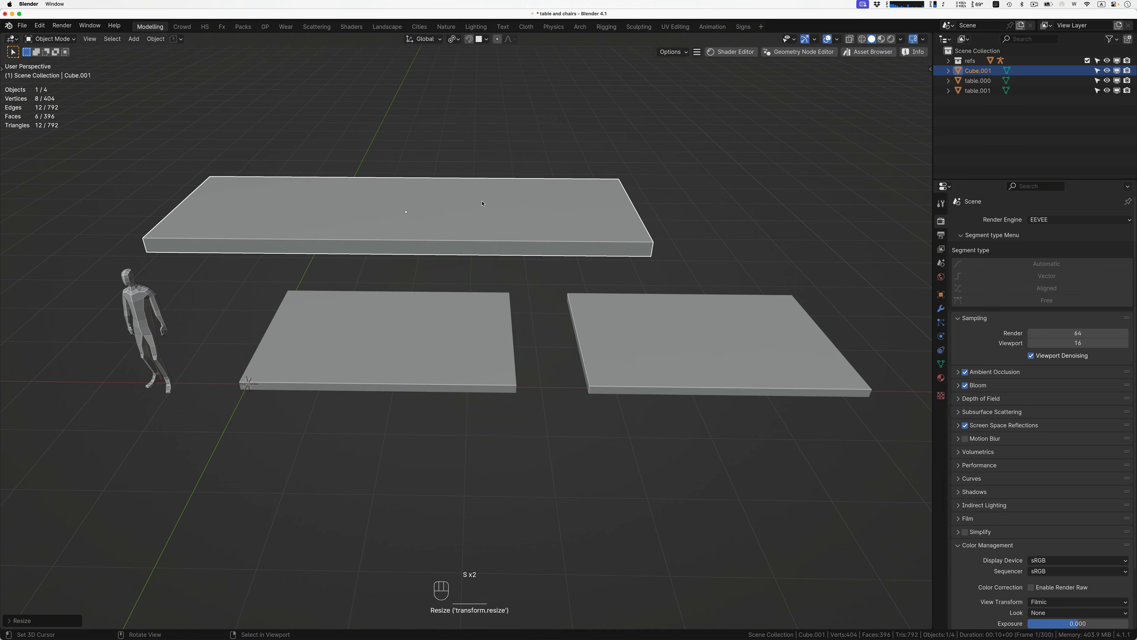
Delete the long slab behind the two tabletops.
mouse_move(489, 197)
middle_mouse_down()
mouse_move(477, 212)
mouse_move(490, 214)
middle_mouse_up()
key("x")
left_click(482, 211)
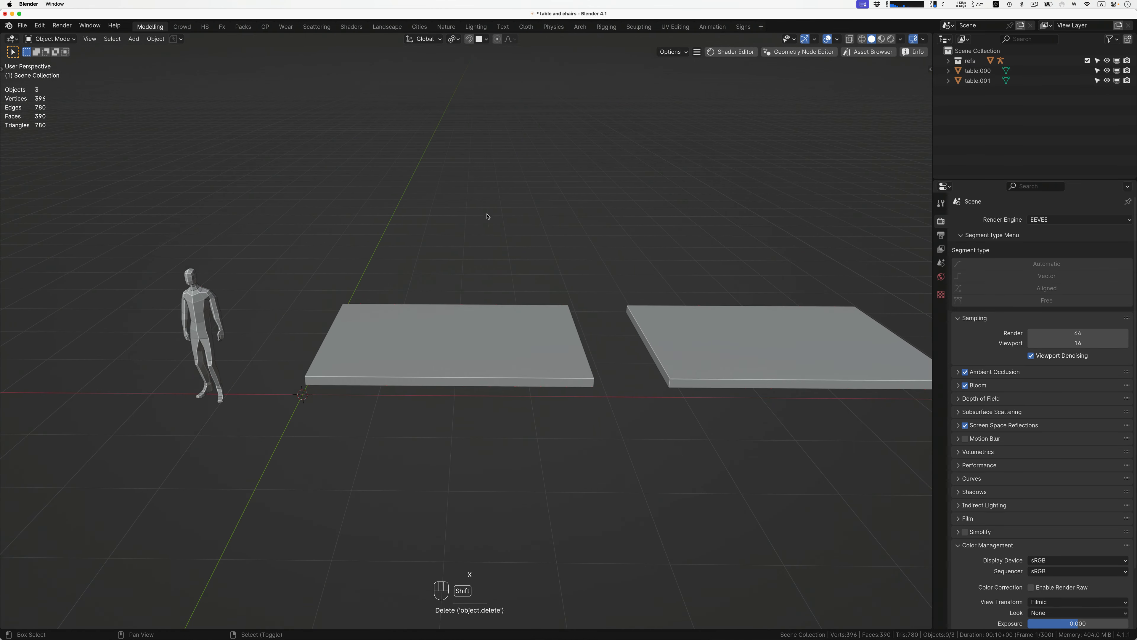
Select the tabletop nearest the human figure and display its transform values to examine scale and dimensions.
left_click(199, 304)
middle_click_drag(200, 304, 418, 321)
left_click(403, 357)
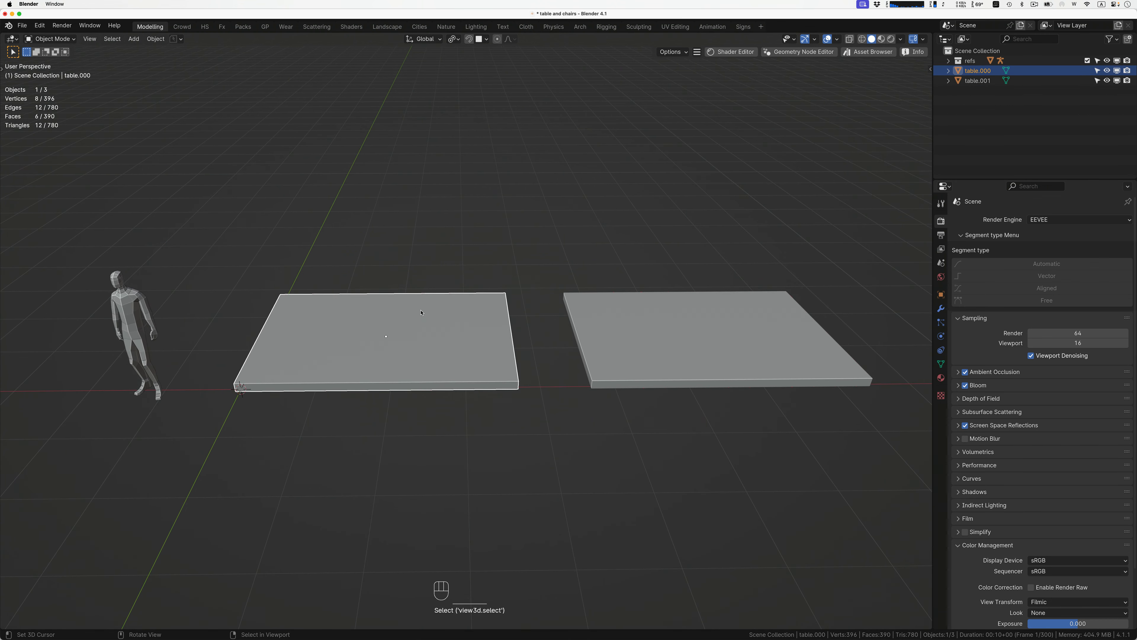
key("n")
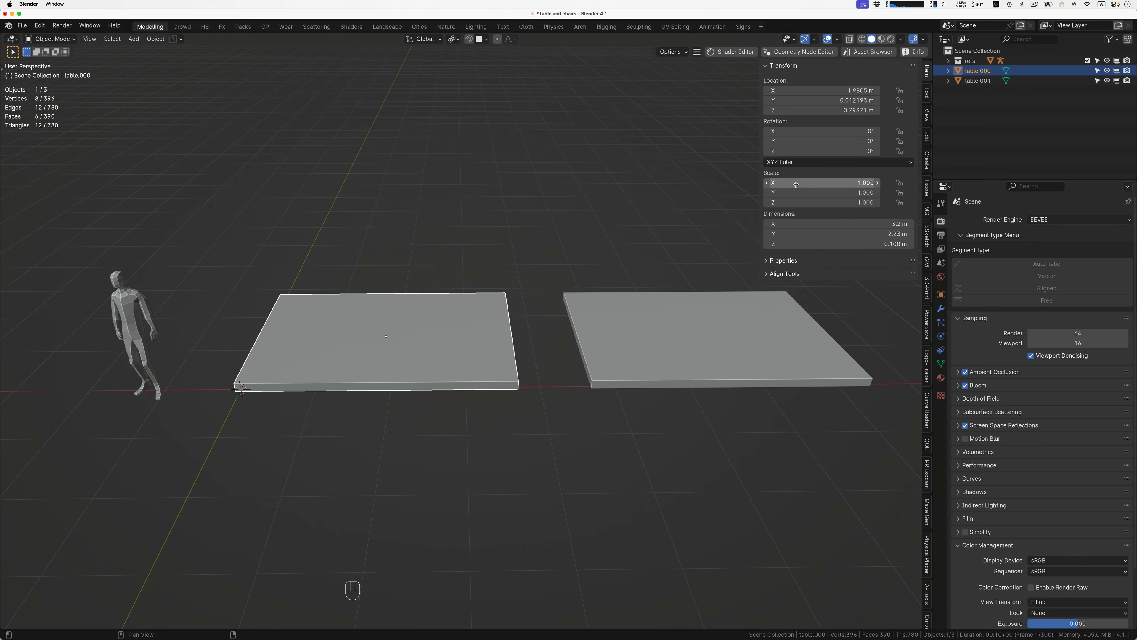
middle_click_drag(447, 305, 442, 323)
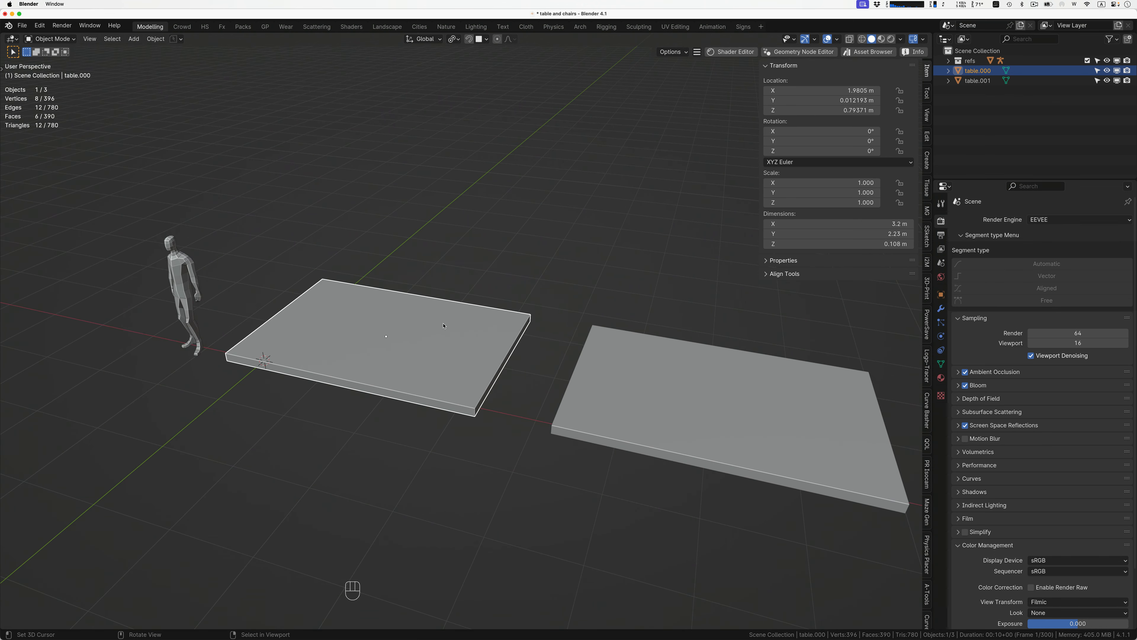
Try stretching the tabletop nearest the figure along Y to a scale of about 1.577, and undo it.
key("s")
key("y")
left_click(501, 295)
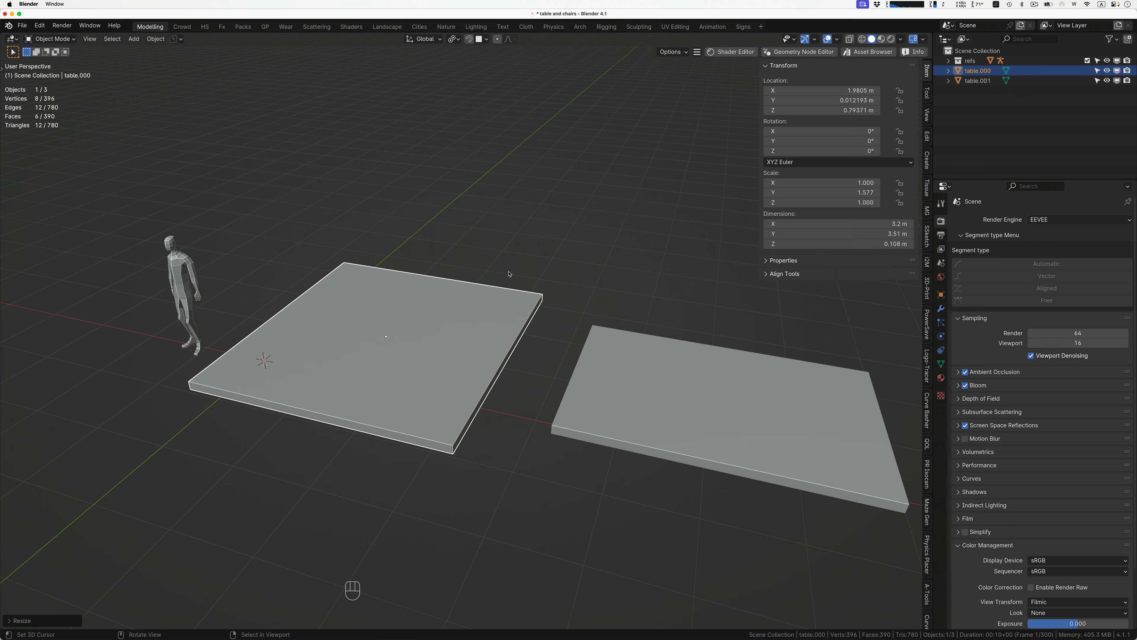
key("super+z")
scroll(532, 282, "down", 5)
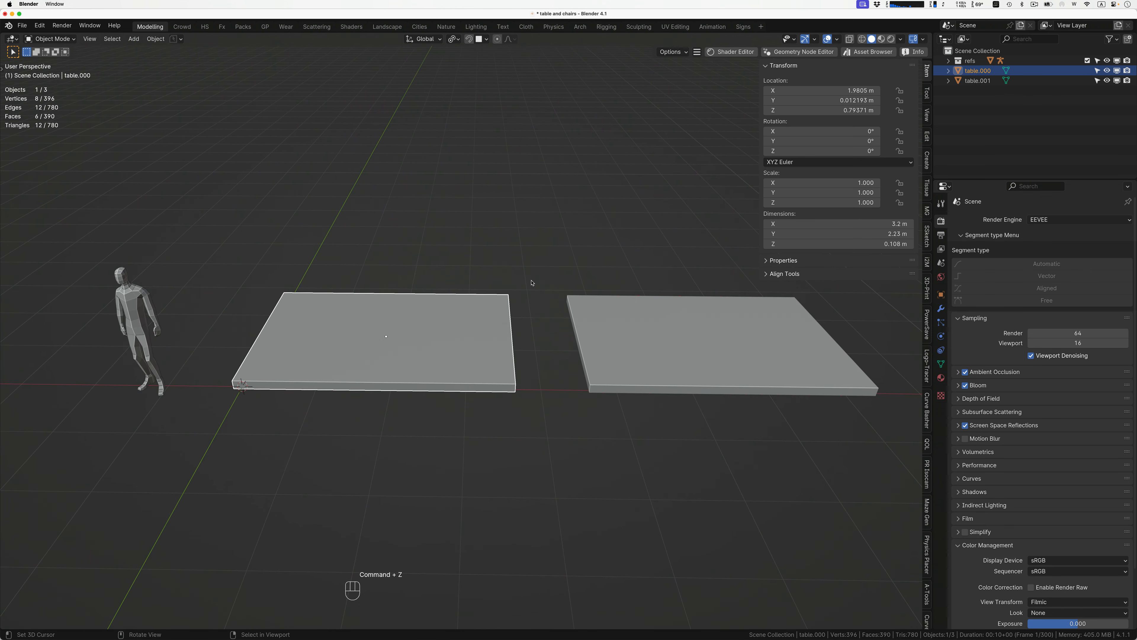
Apply the scale of the tabletop nearest the figure and check its scale values.
key("n")
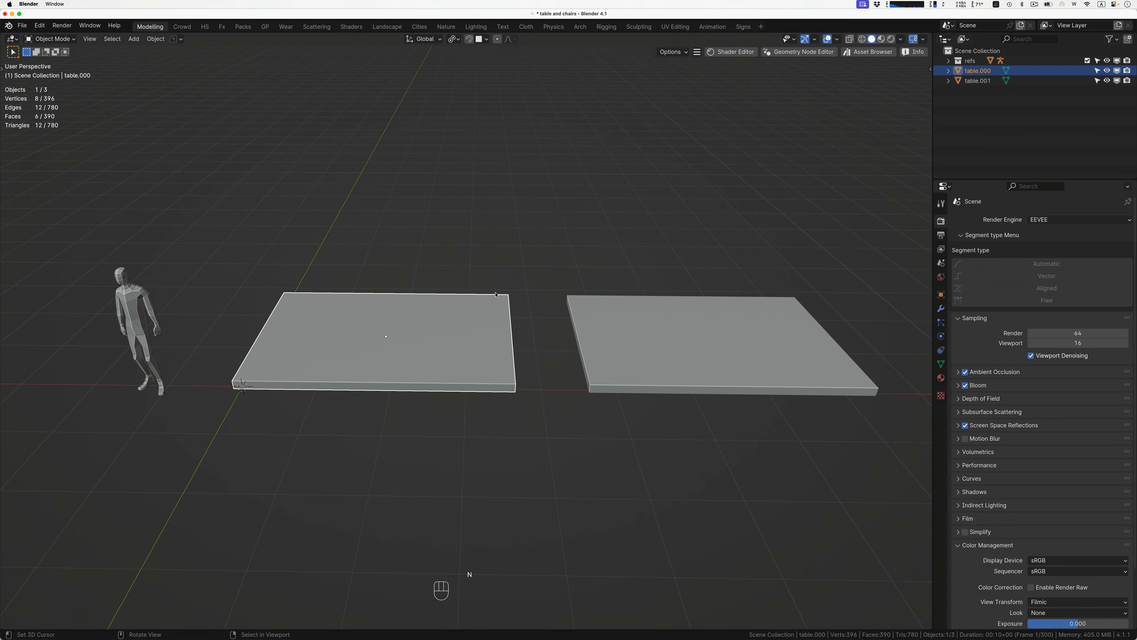
key("ctrl+a")
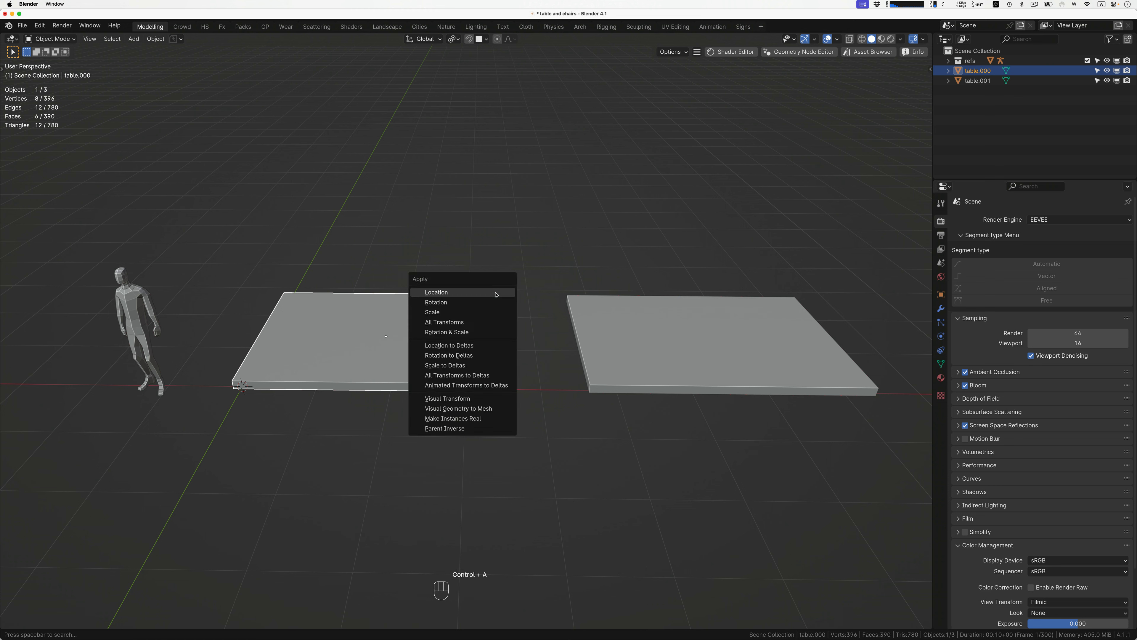
left_click(471, 312)
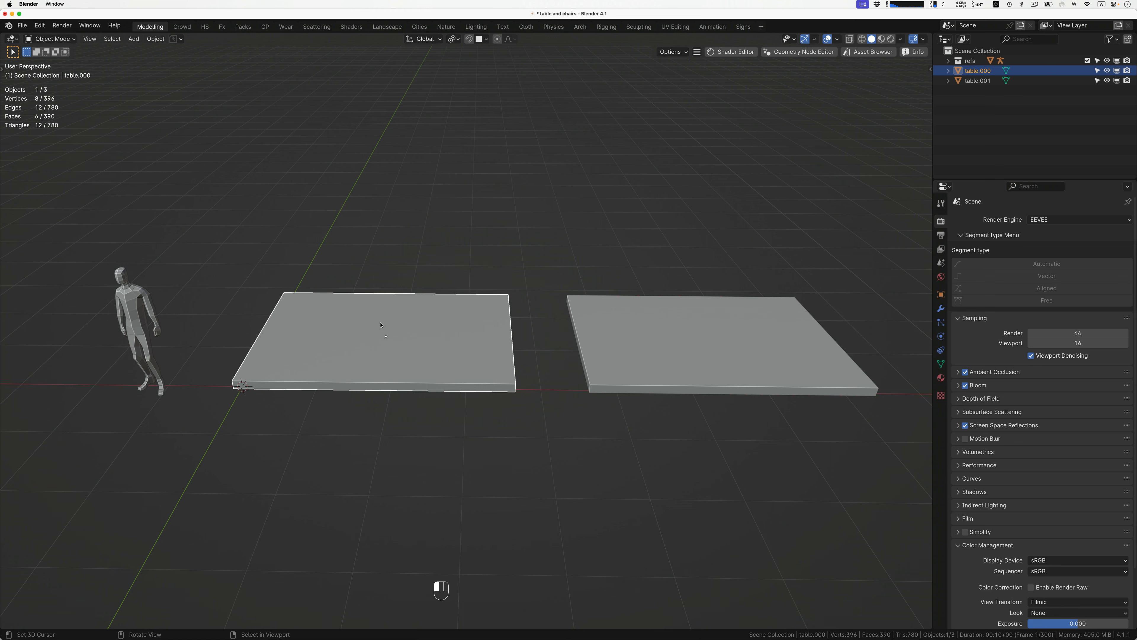
right_click(381, 325, "shift")
key("n")
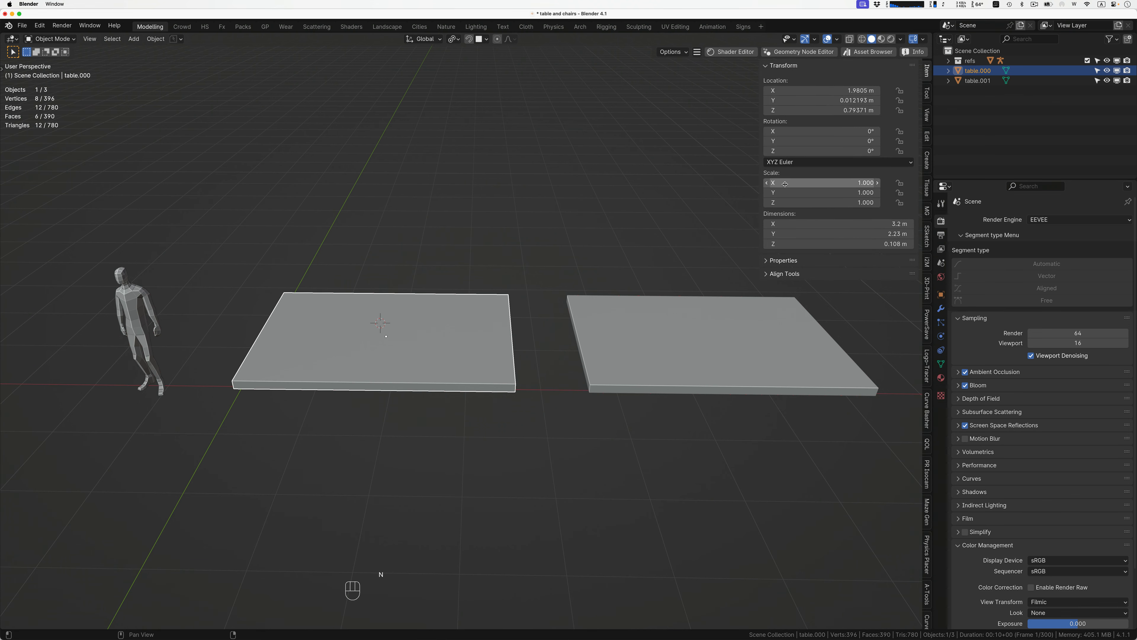
key("n")
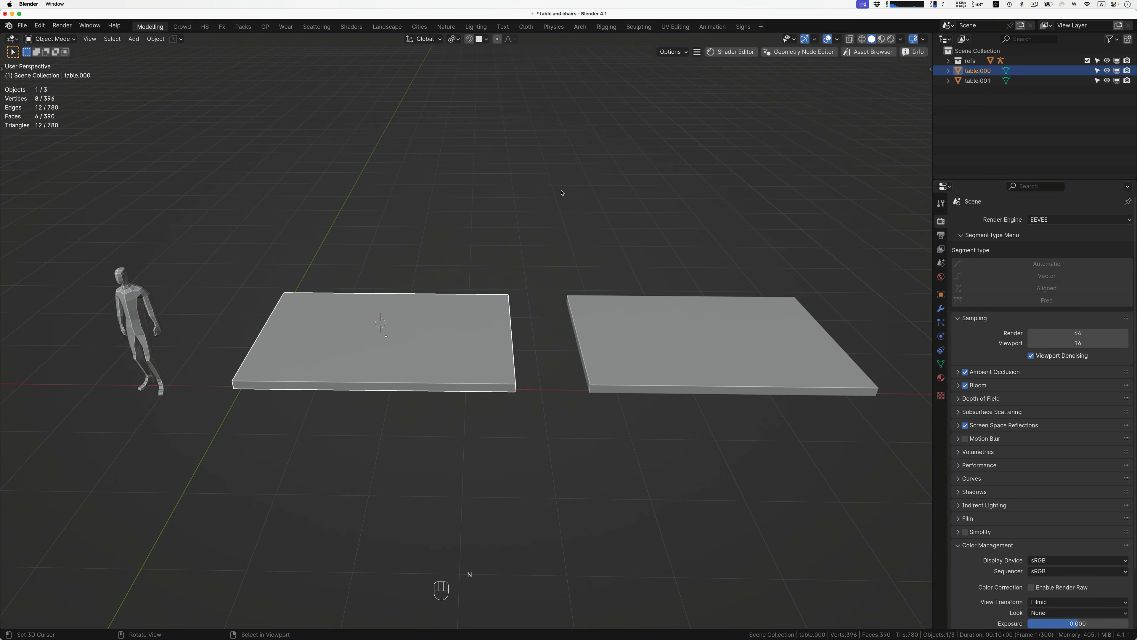
In Edit Mode, add a centered loop cut across the first tabletop's length and bevel it about 1.4 m wide, leaving narrow end strips.
middle_click_drag(473, 230, 517, 309)
middle_click_drag(500, 268, 446, 301)
key("Tab")
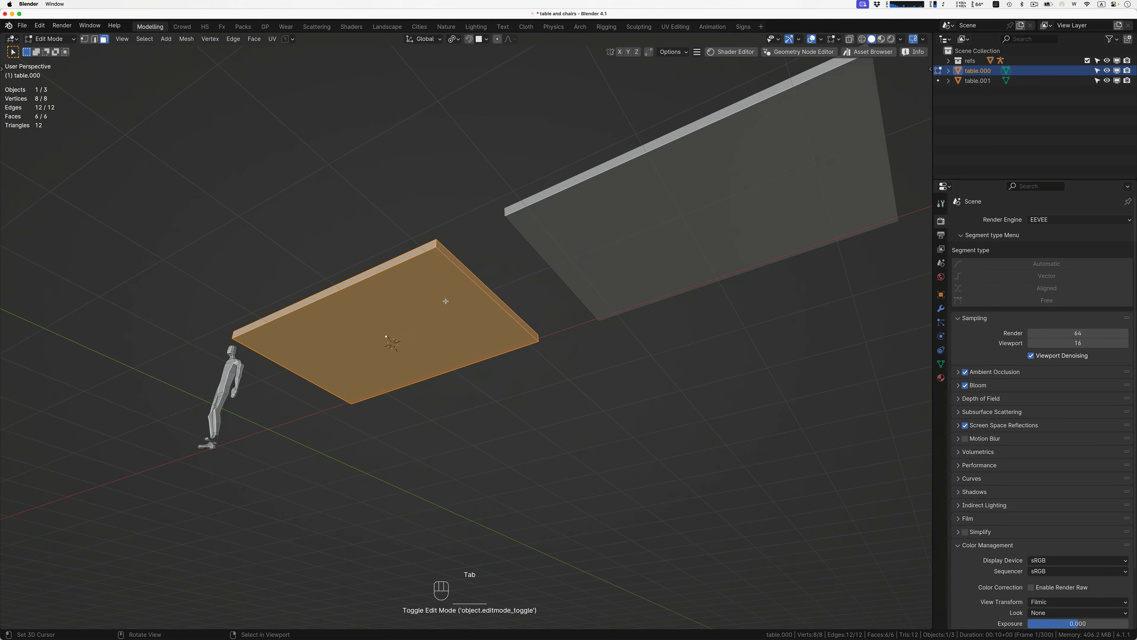
scroll(445, 301, "up", 10)
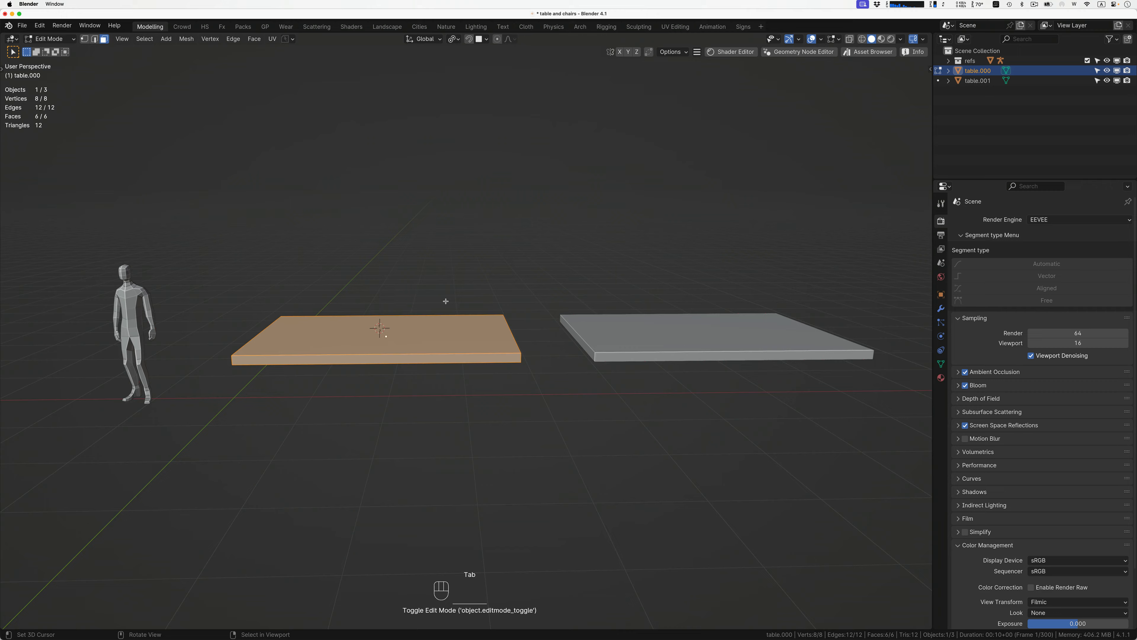
scroll(446, 301, "up", 10)
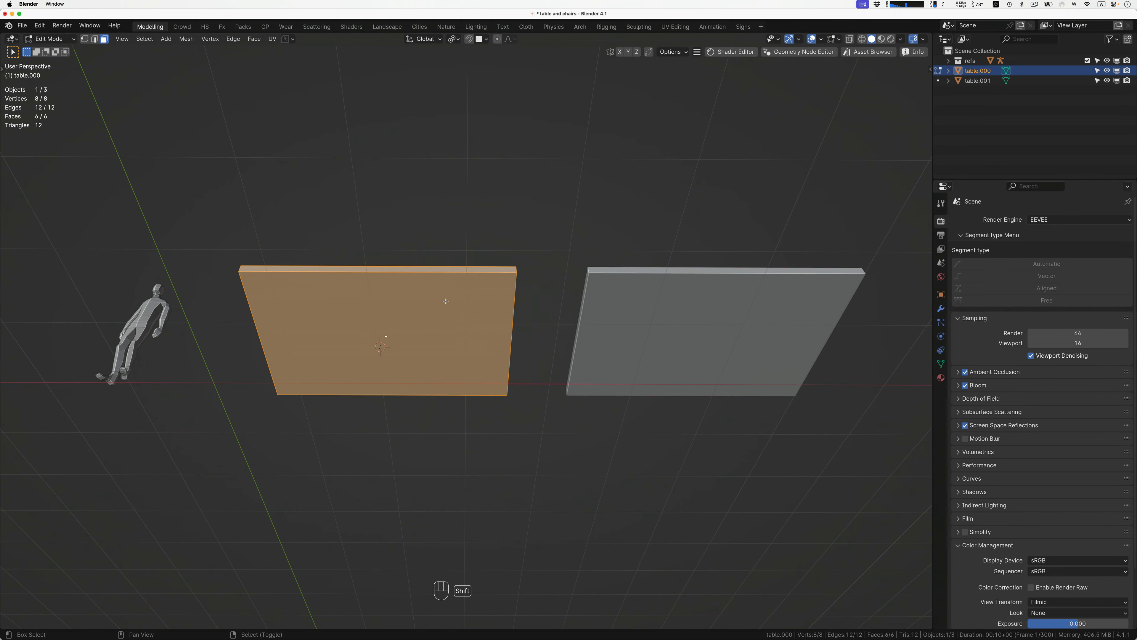
scroll(445, 300, "up", 5)
key("ctrl+r")
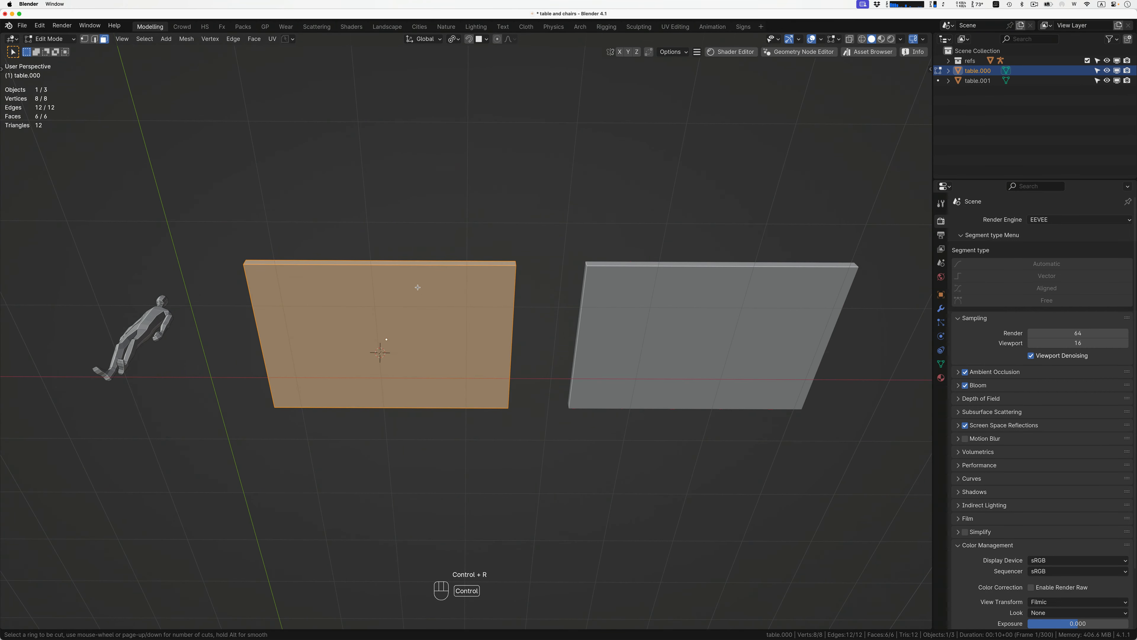
left_click(381, 265)
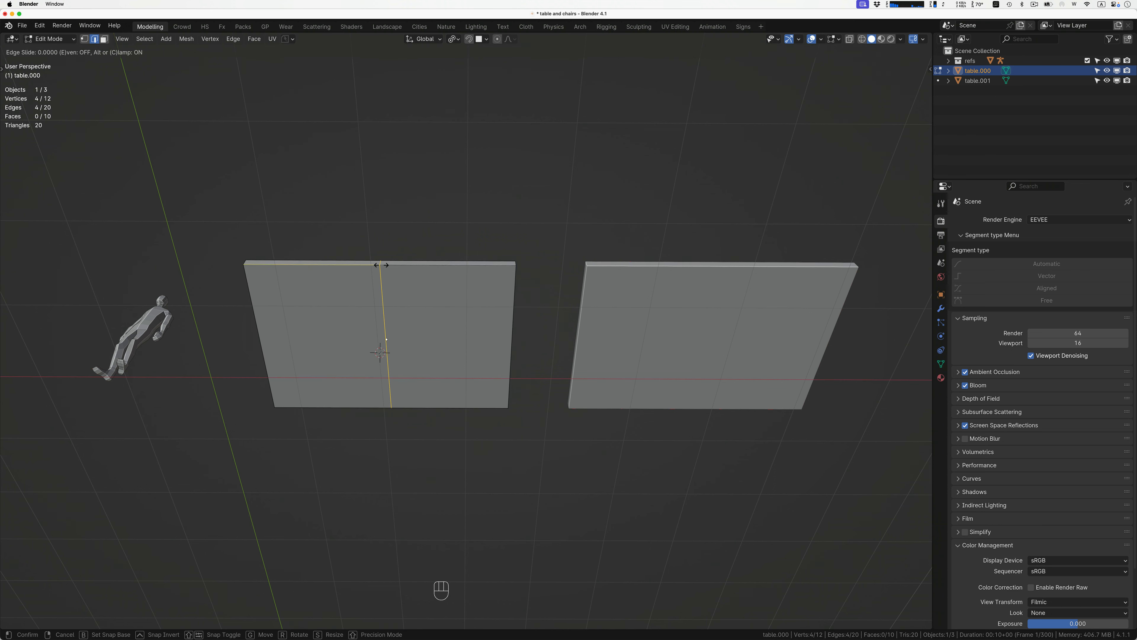
left_click(381, 266)
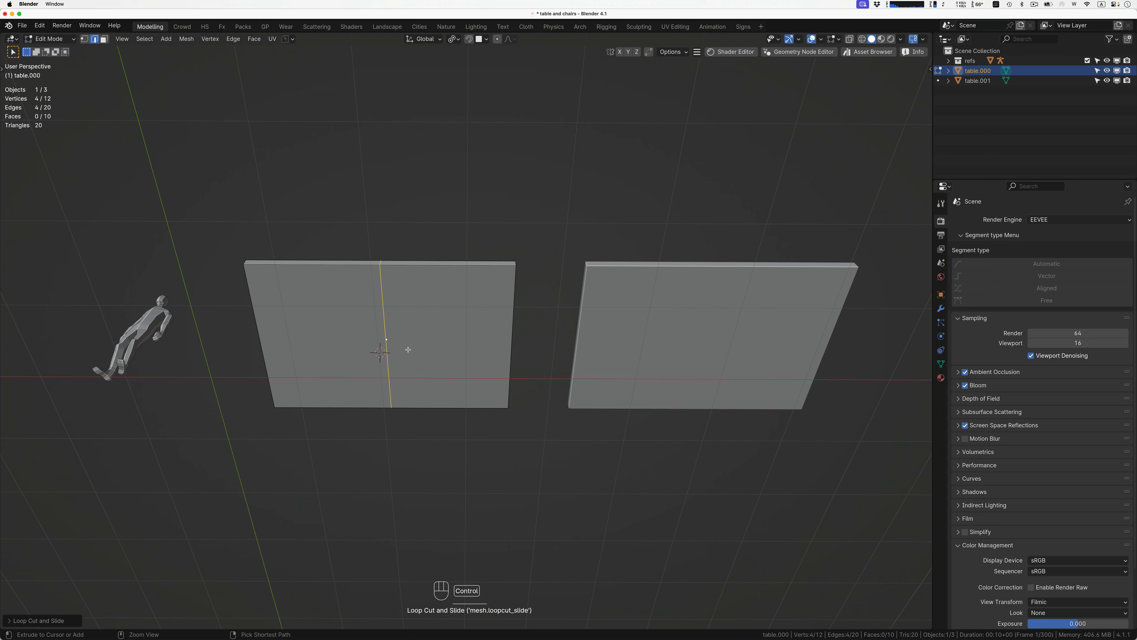
key("ctrl+b")
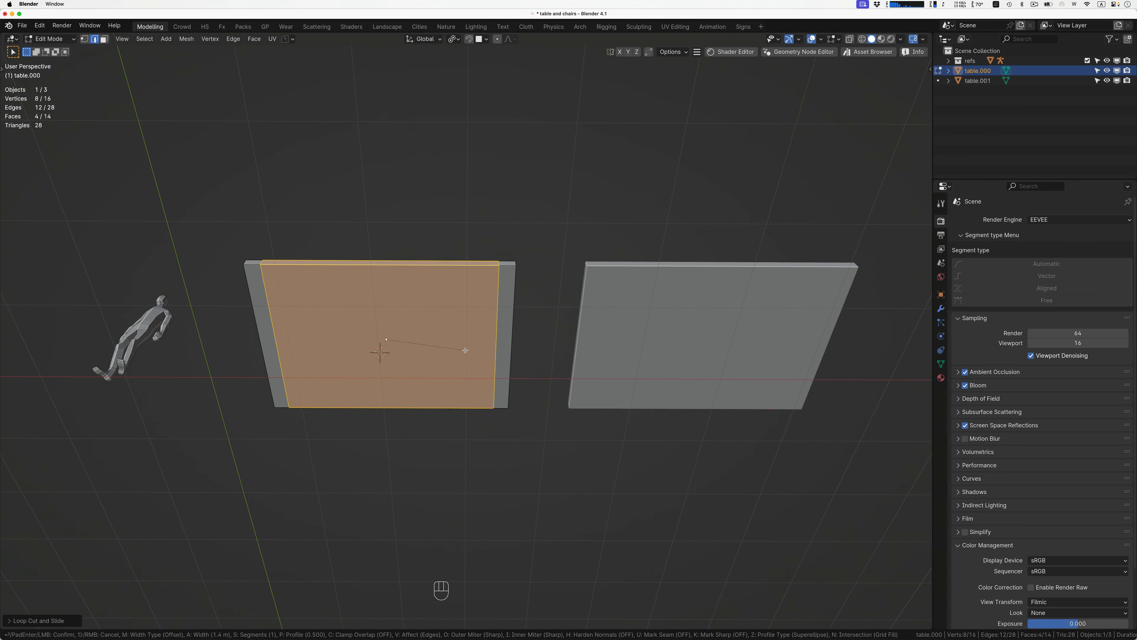
left_click(465, 350)
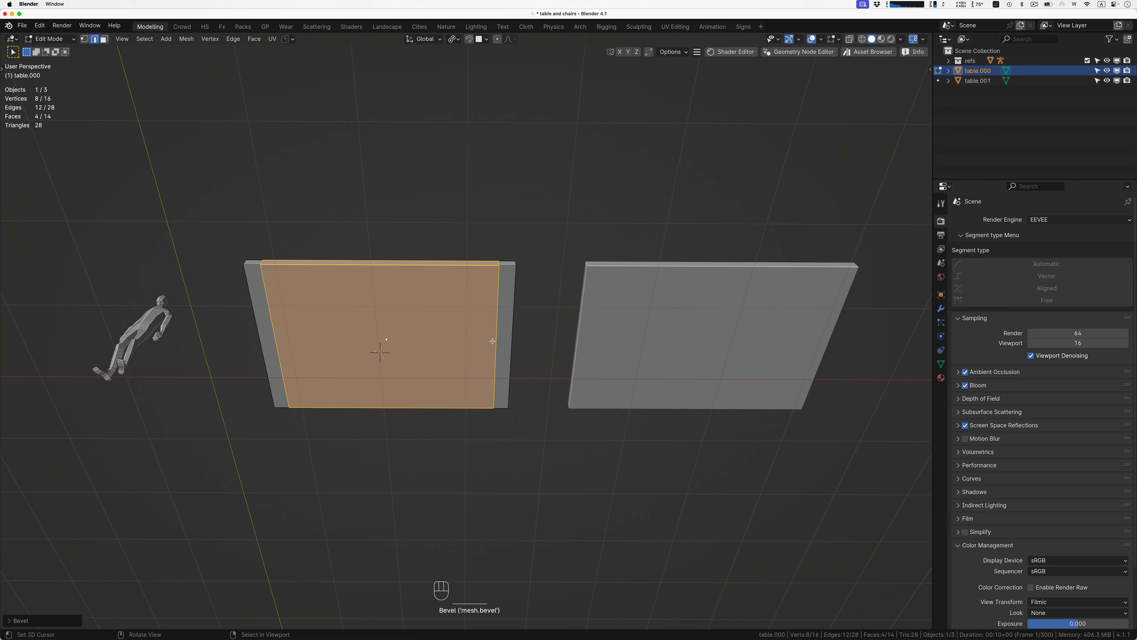
Add a centered lengthwise loop cut to the first tabletop and bevel it wide, leaving narrow strips along both long edges.
key("ctrl+r")
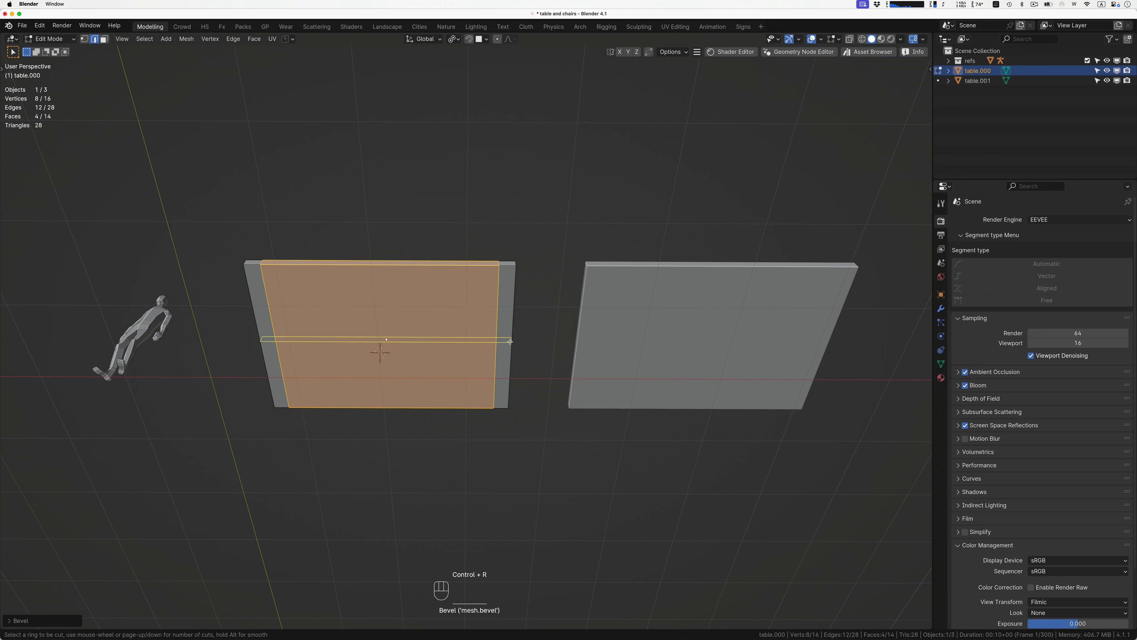
left_click(510, 342)
right_click(510, 342)
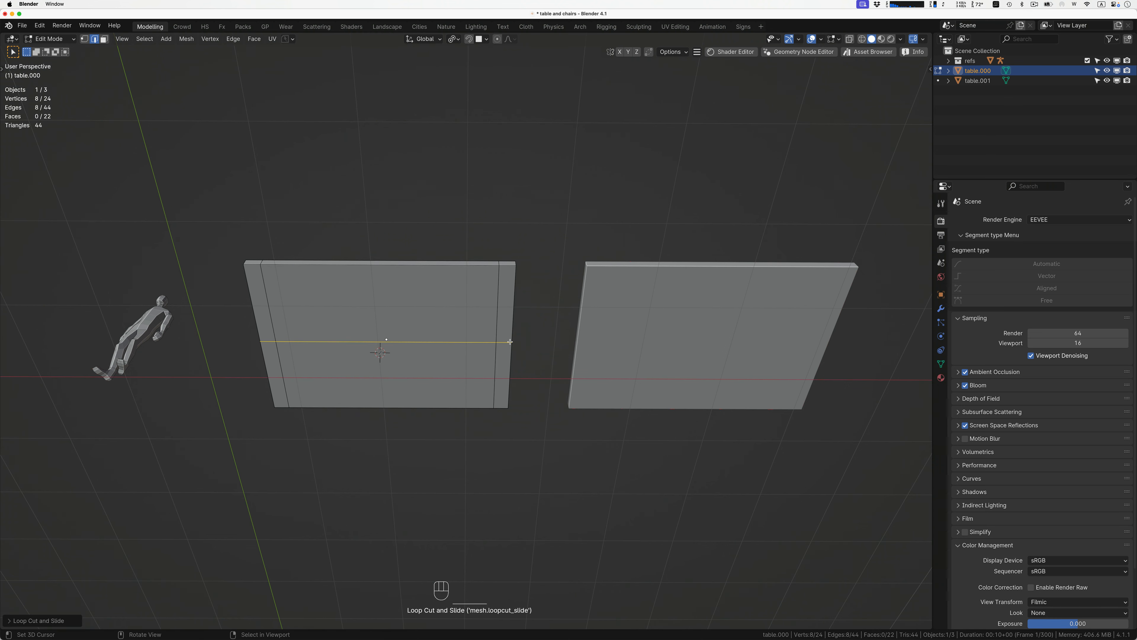
key("ctrl+b")
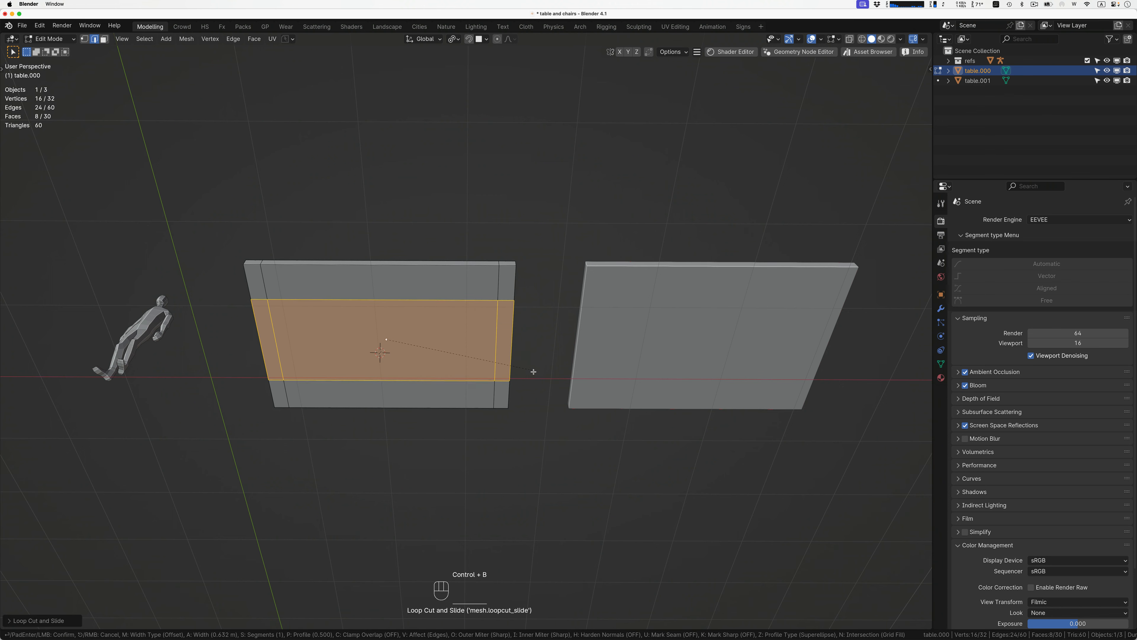
left_click(543, 385)
middle_click_drag(482, 333, 481, 325)
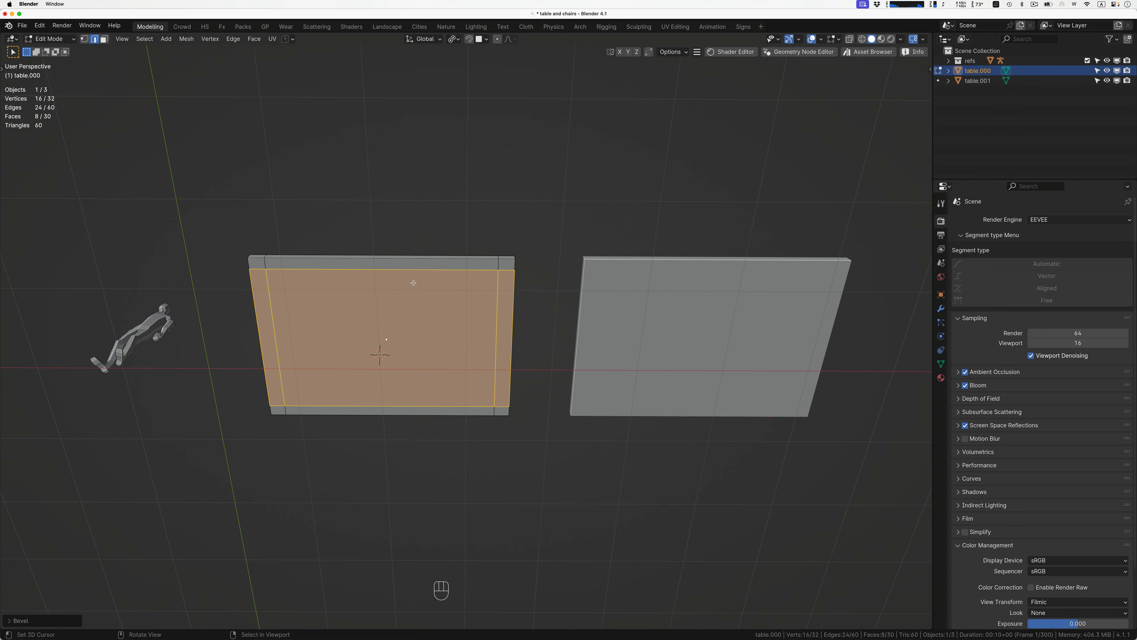
middle_click_drag(413, 282, 414, 282)
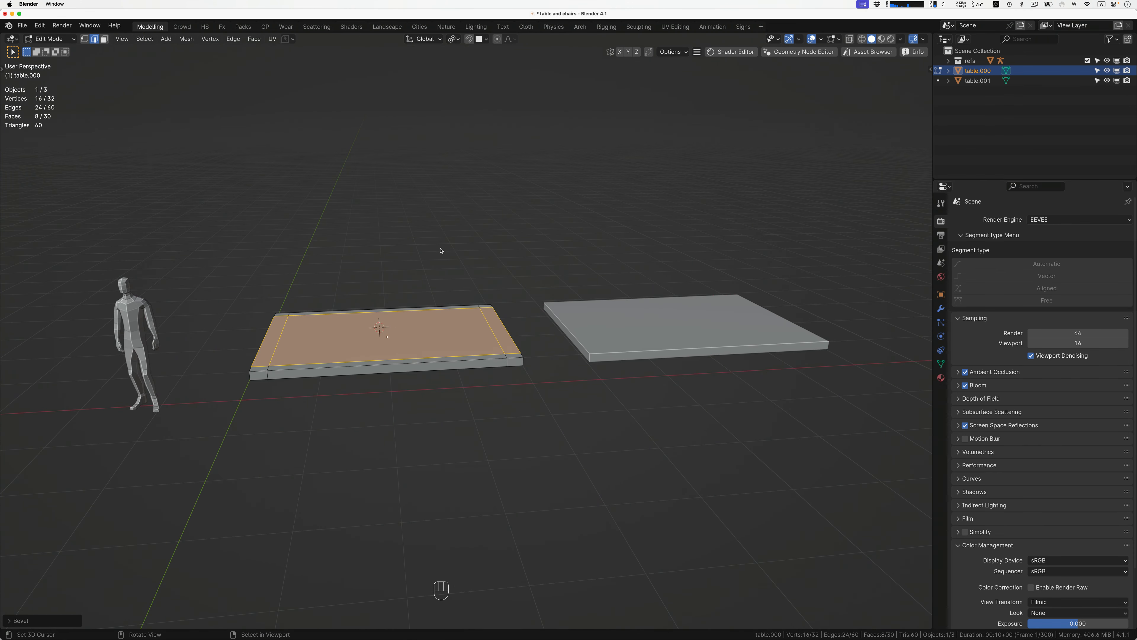
key("Tab")
left_click(611, 336)
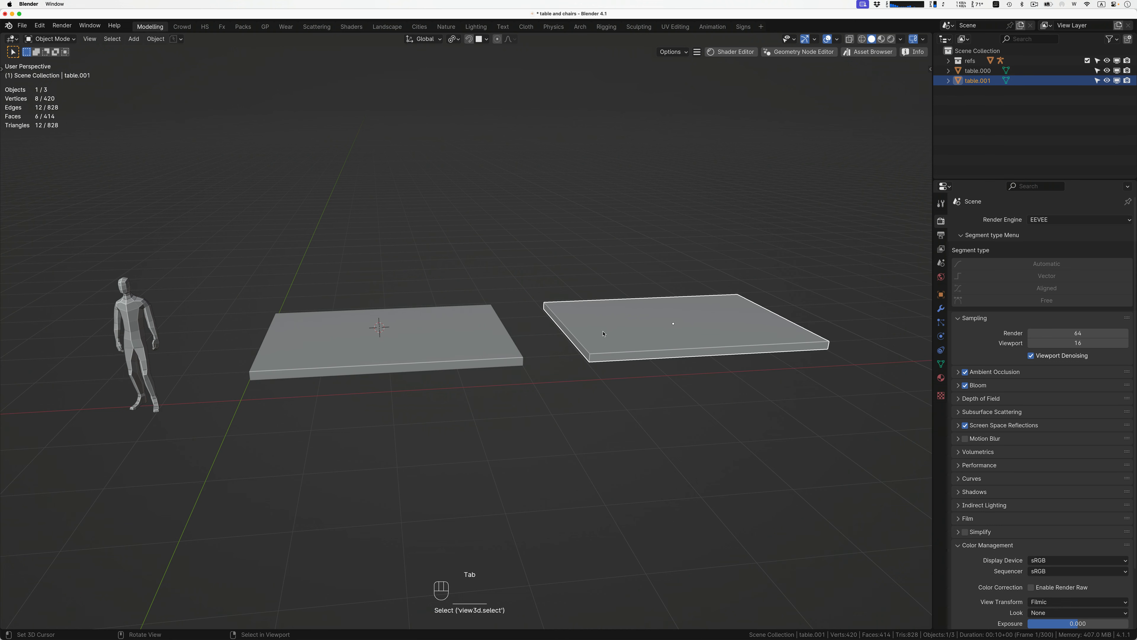
right_click(459, 342)
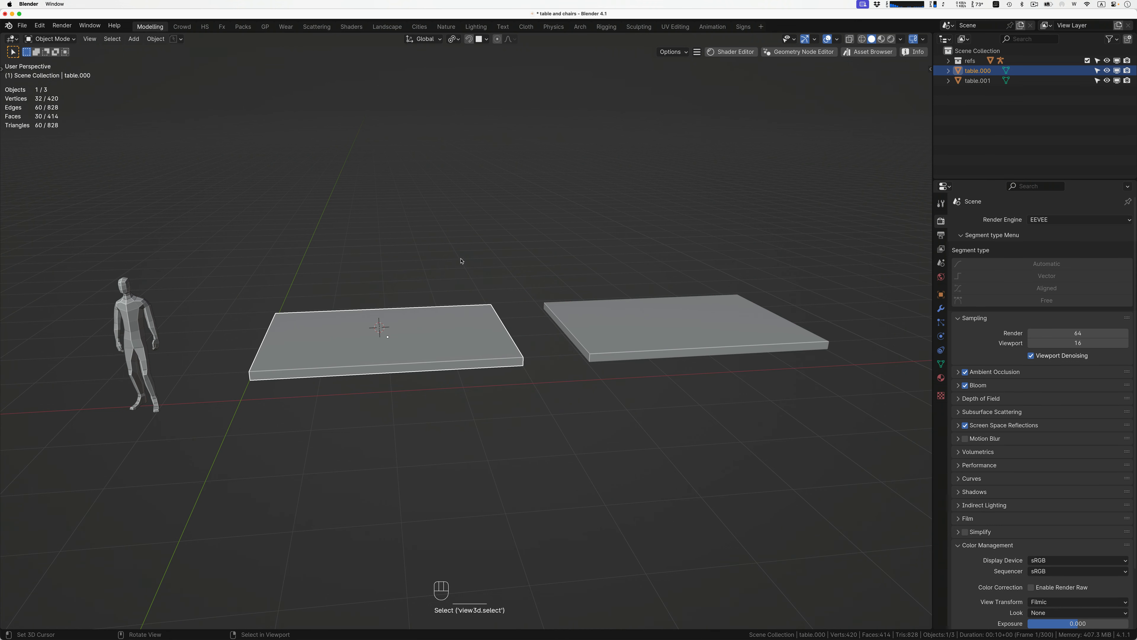
left_click(440, 241)
left_click(414, 193)
Select the four corner faces on the underside of the first tabletop in face select mode.
middle_click_drag(457, 337, 449, 331)
key("Tab")
key("3")
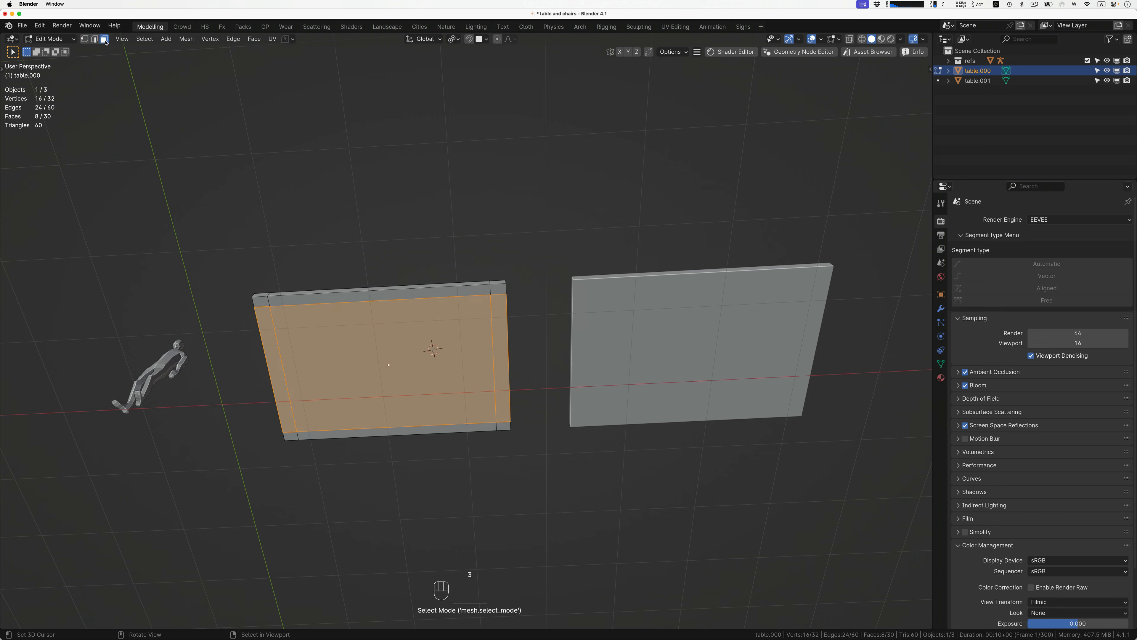
left_click(260, 299)
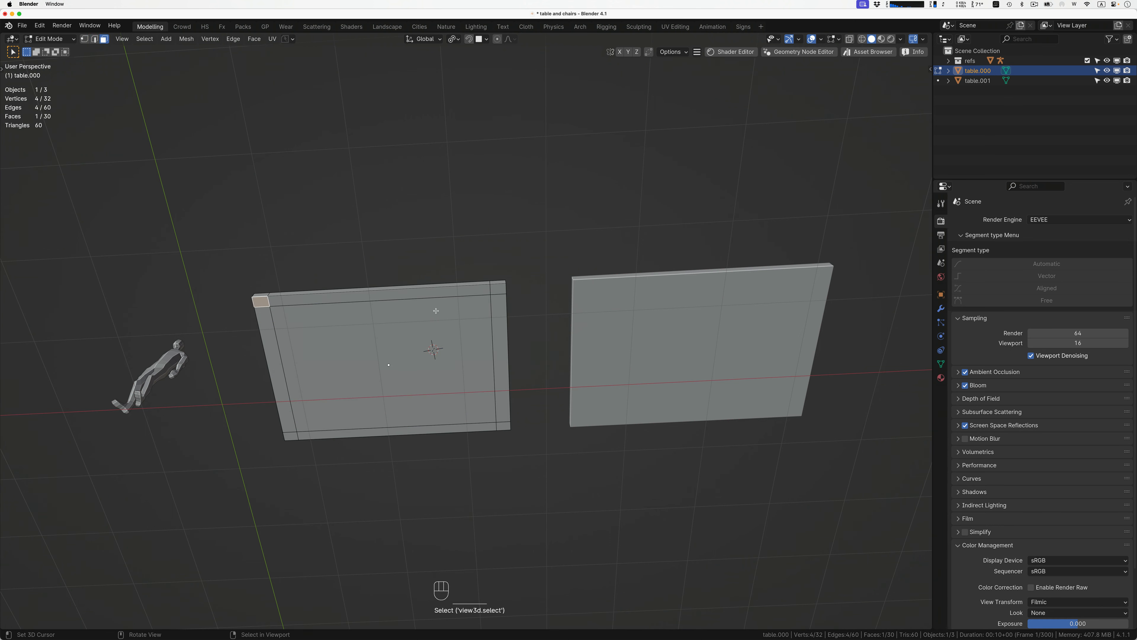
left_click(497, 289, "shift")
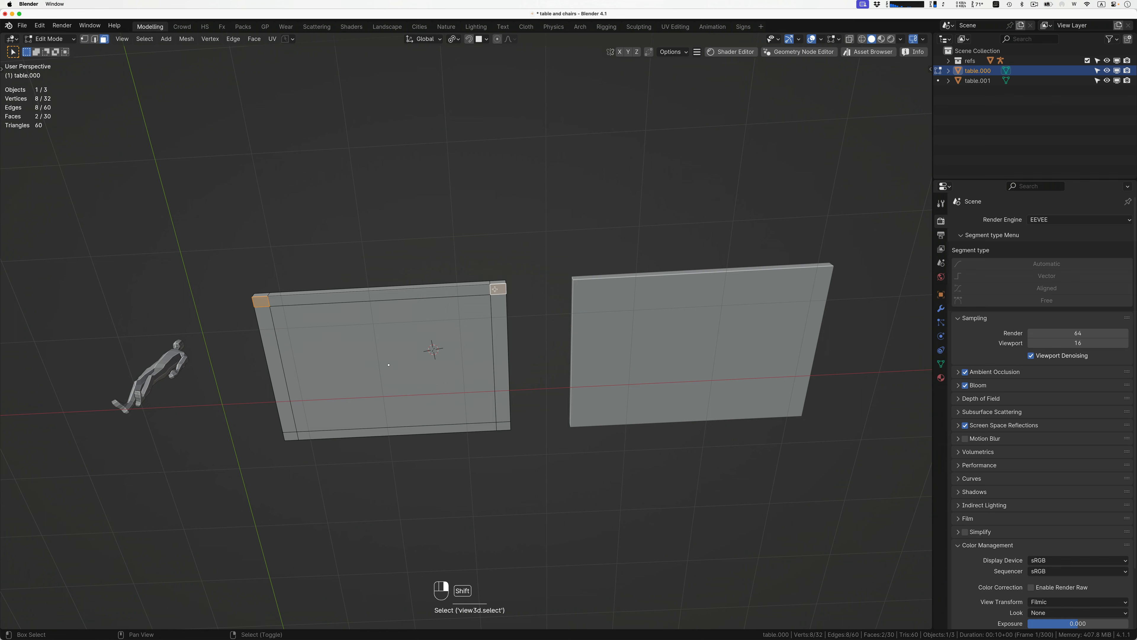
left_click(501, 427, "shift")
left_click(293, 434, "shift")
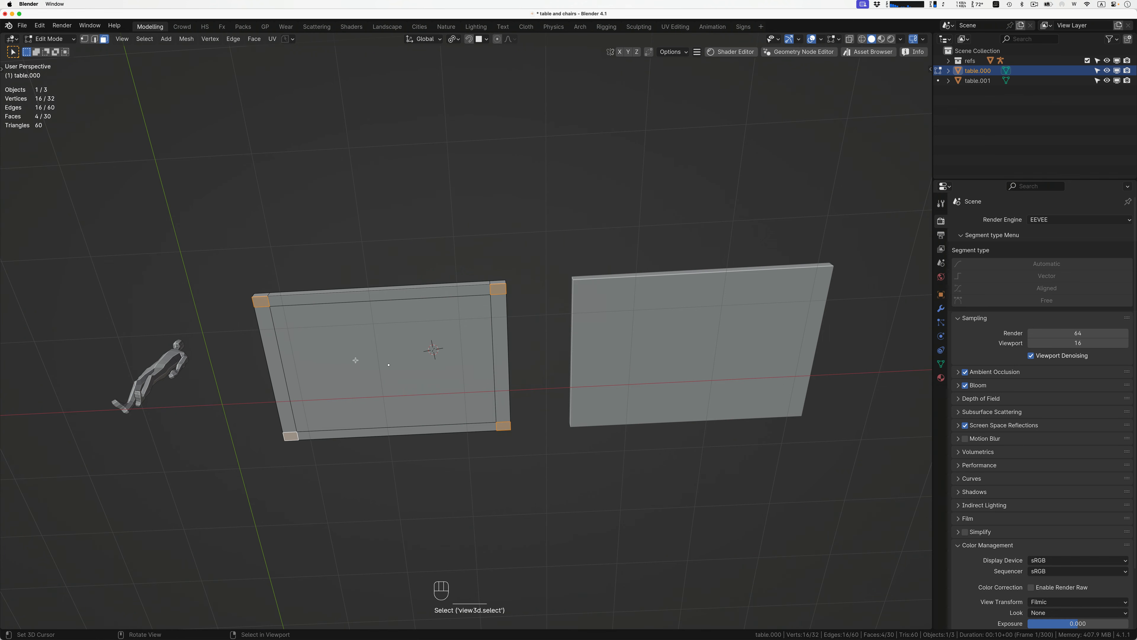
Try extruding the four corner faces downward into table legs, and undo the extrusion.
scroll(515, 288, "right", 5)
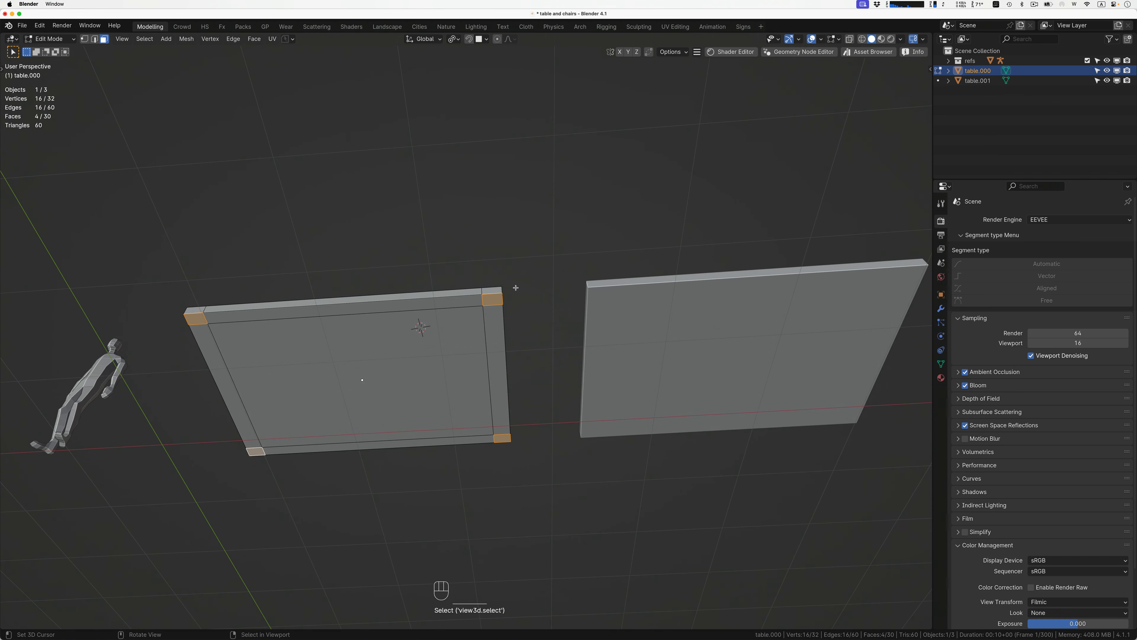
key("e")
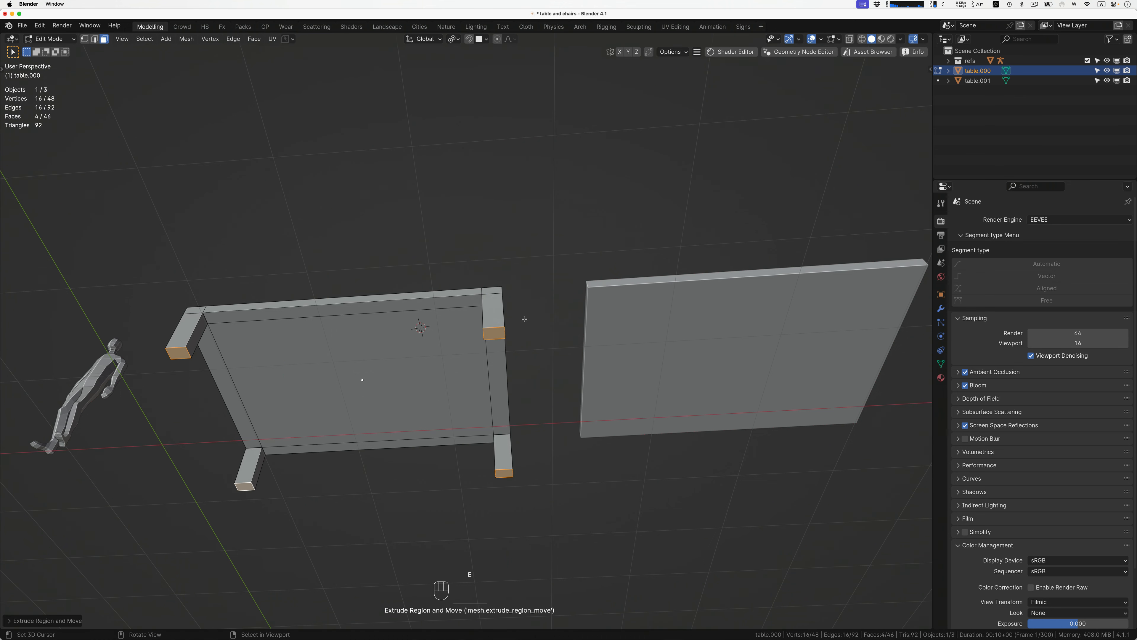
left_click(527, 321)
scroll(523, 317, "up", 3)
scroll(523, 317, "up", 5)
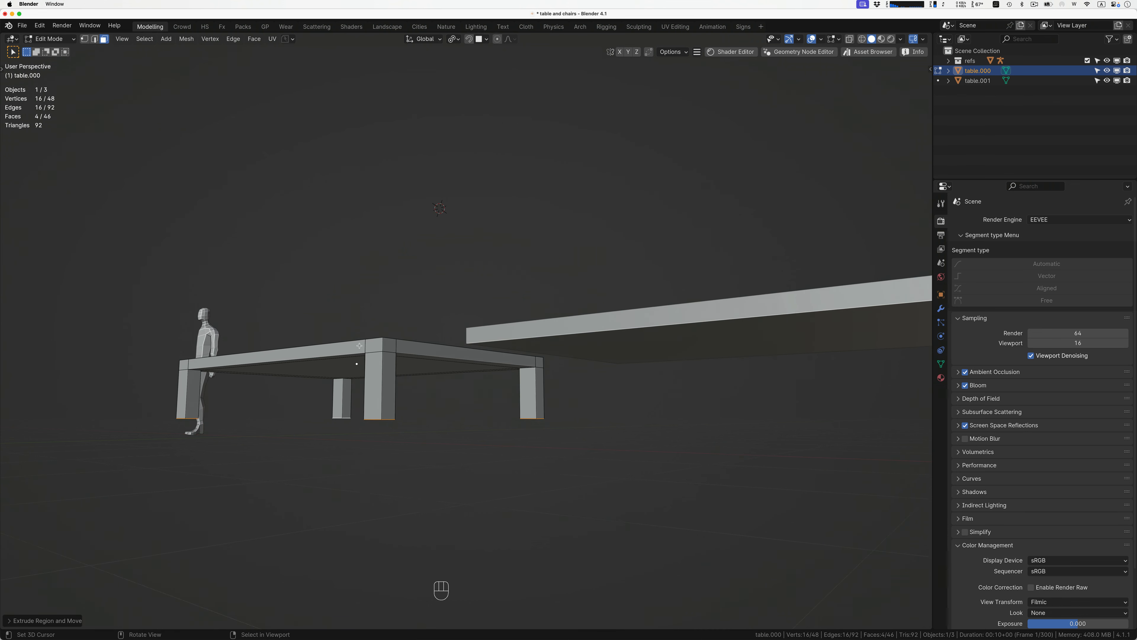
scroll(359, 345, "down", 5)
key("super+z")
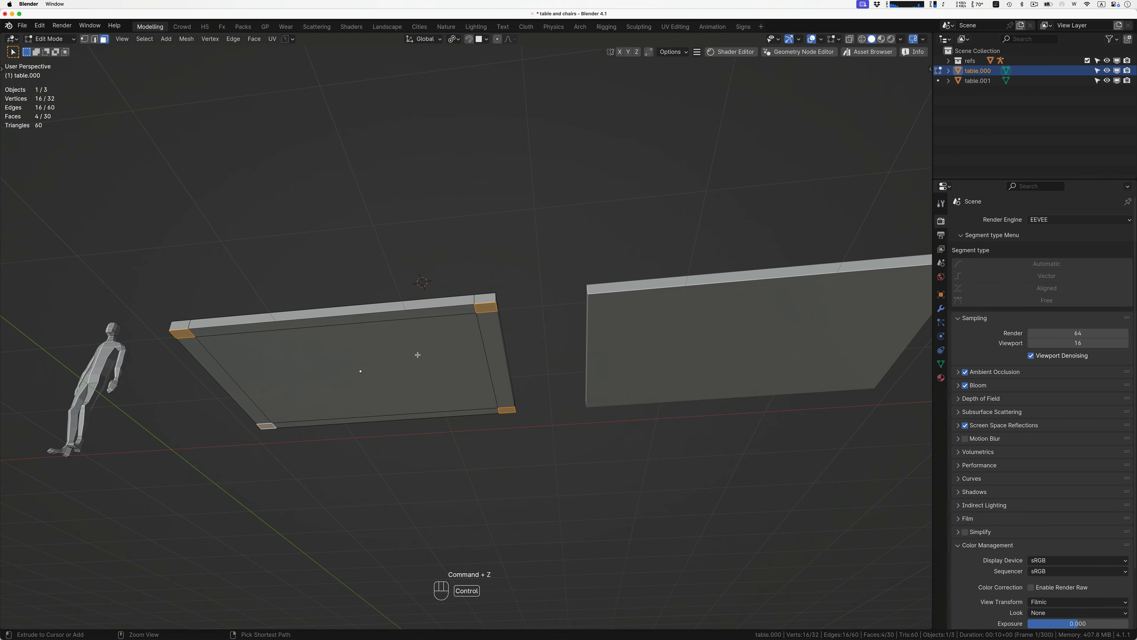
Inset the four selected corner faces on the underside of the first tabletop by about 0.03 m.
scroll(417, 354, "up", 5)
middle_click_drag(418, 354, 520, 361, "shift")
key("i")
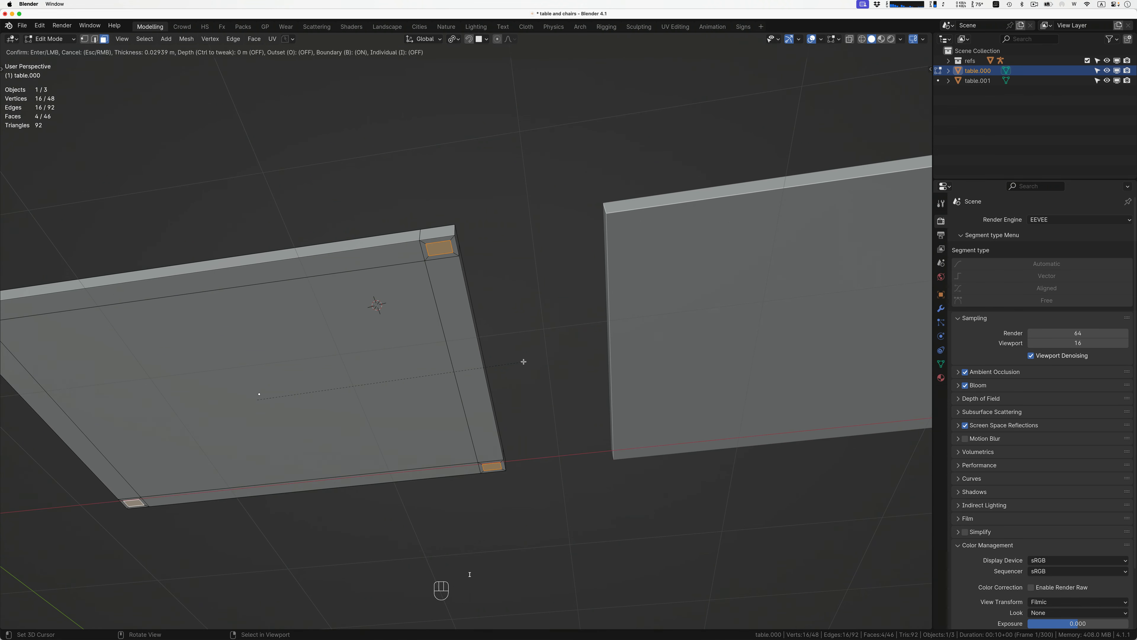
left_click(523, 361)
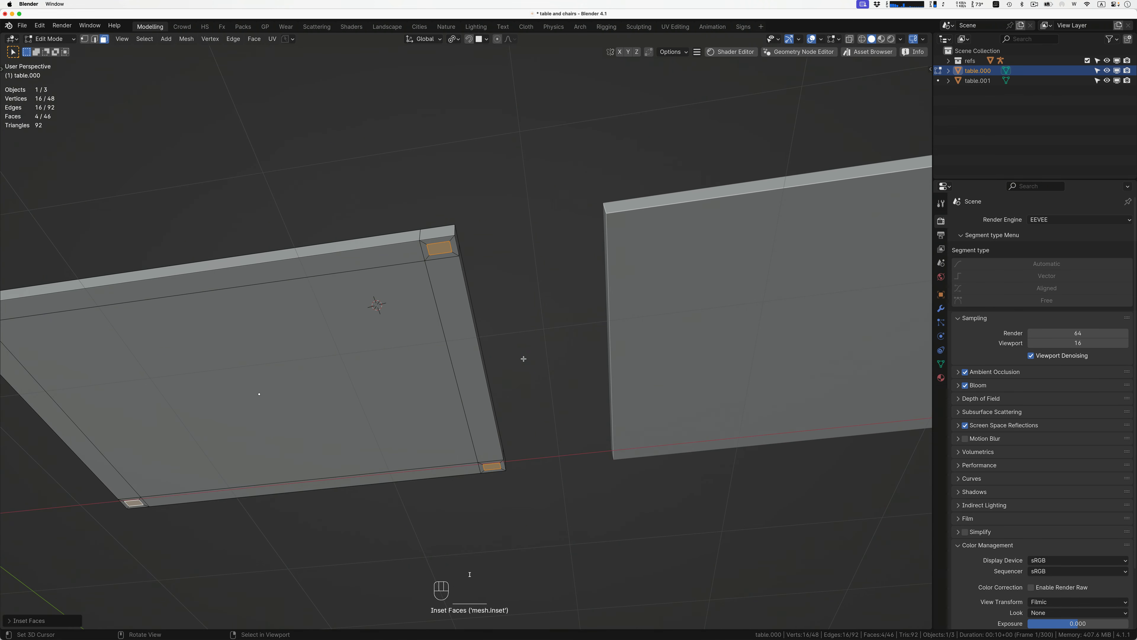
Scale the four inset corner faces along the global X axis to about 0.7, making them narrower and squarer.
key("s")
key("x")
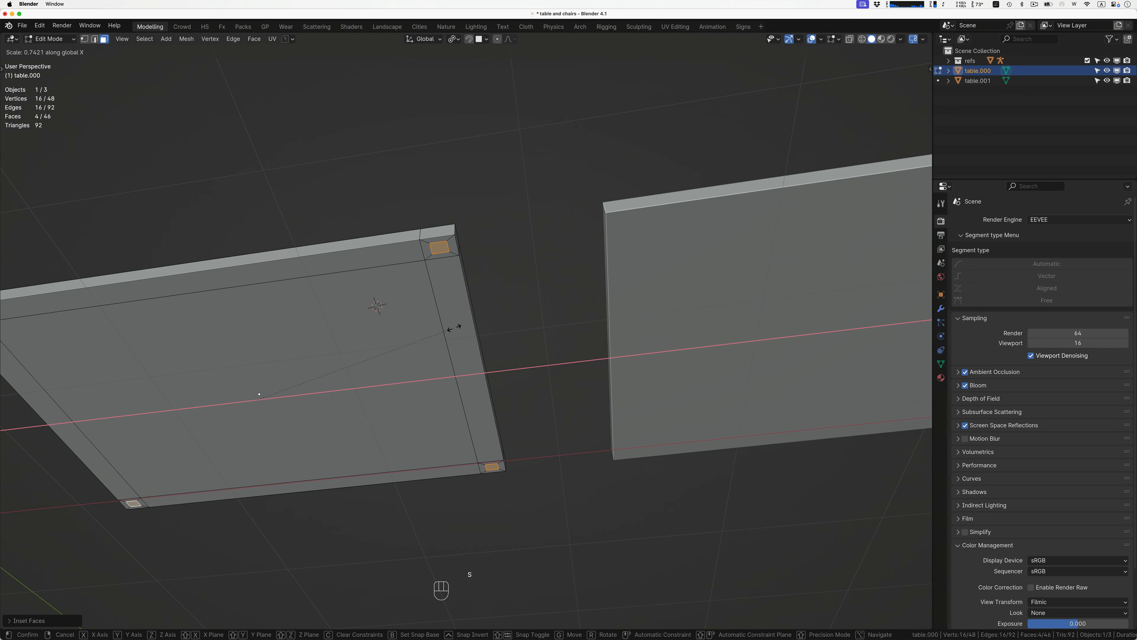
left_click(434, 330)
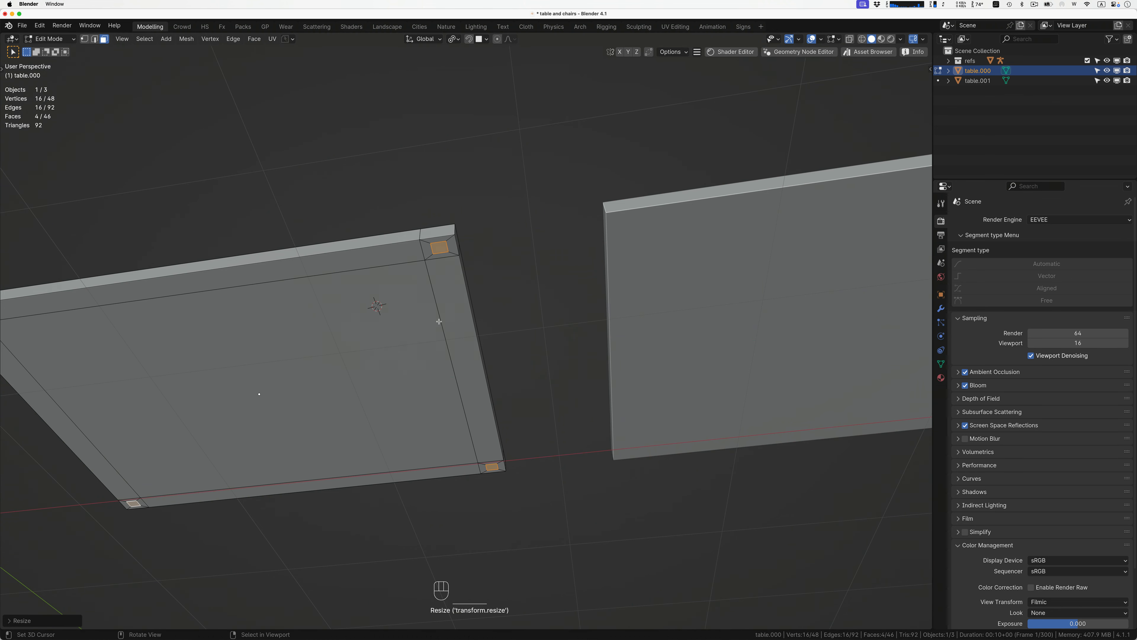
Extrude the four inset corner faces downward to form the legs of the first table.
scroll(436, 326, "down", 6)
scroll(439, 321, "right", 10)
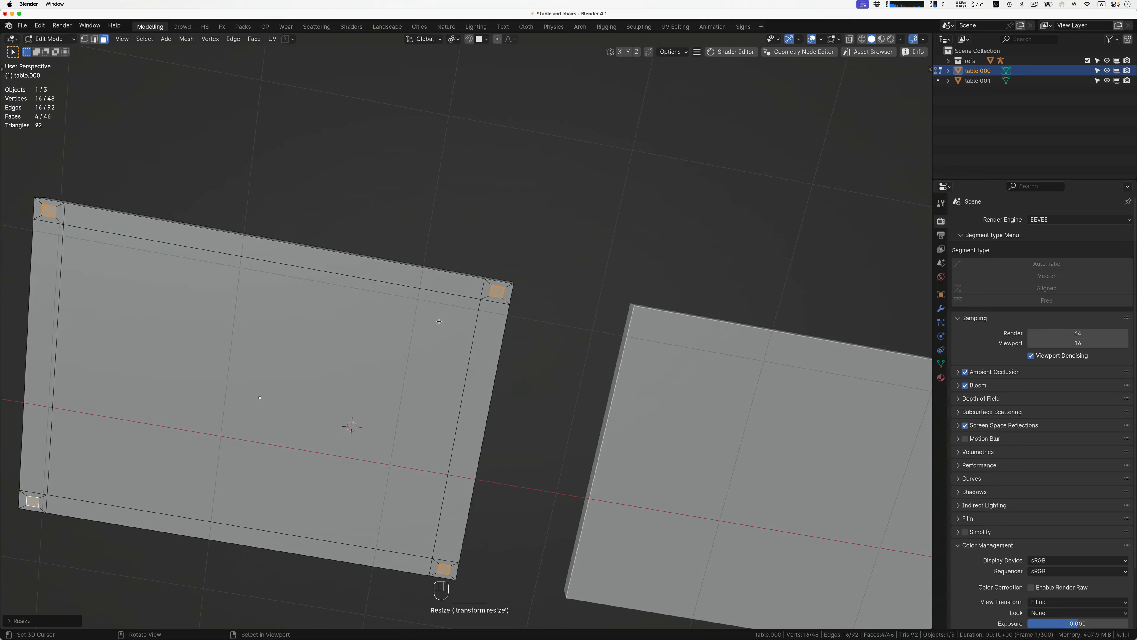
scroll(438, 321, "right", 5)
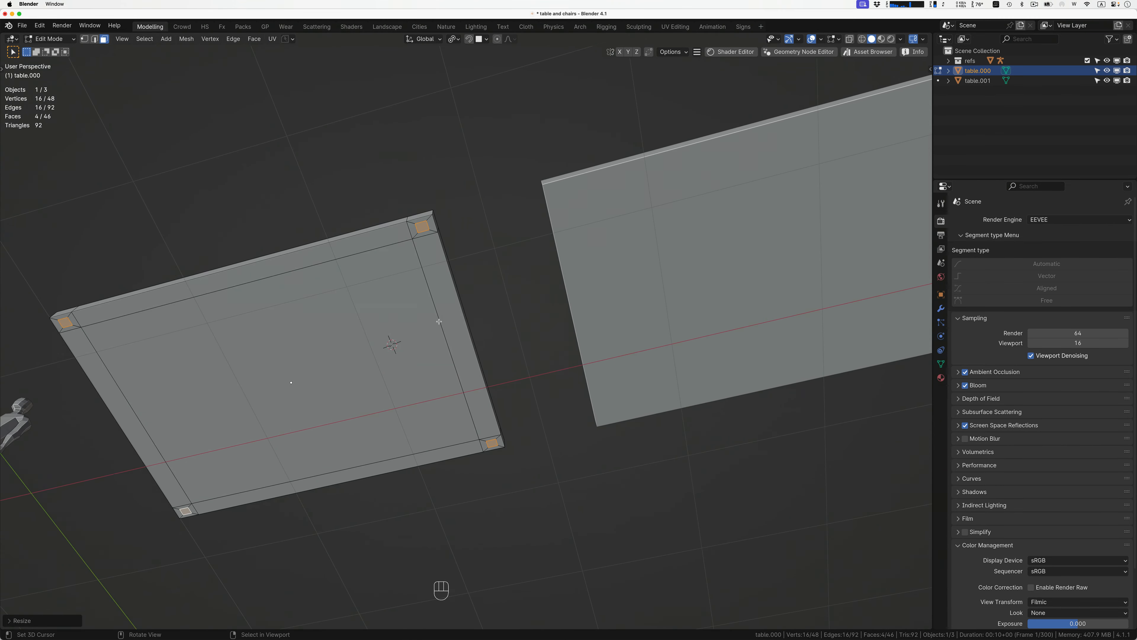
key("e")
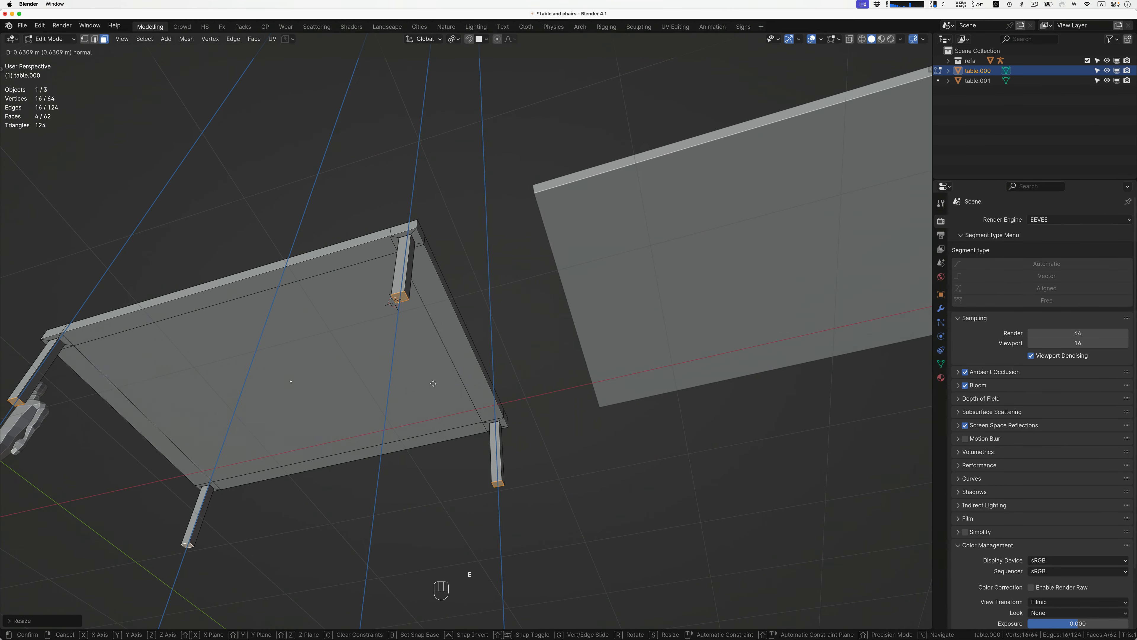
left_click(460, 431)
In the front orthographic view, move the bottom faces of the legs up along Z close to the ground line.
key("KP_1")
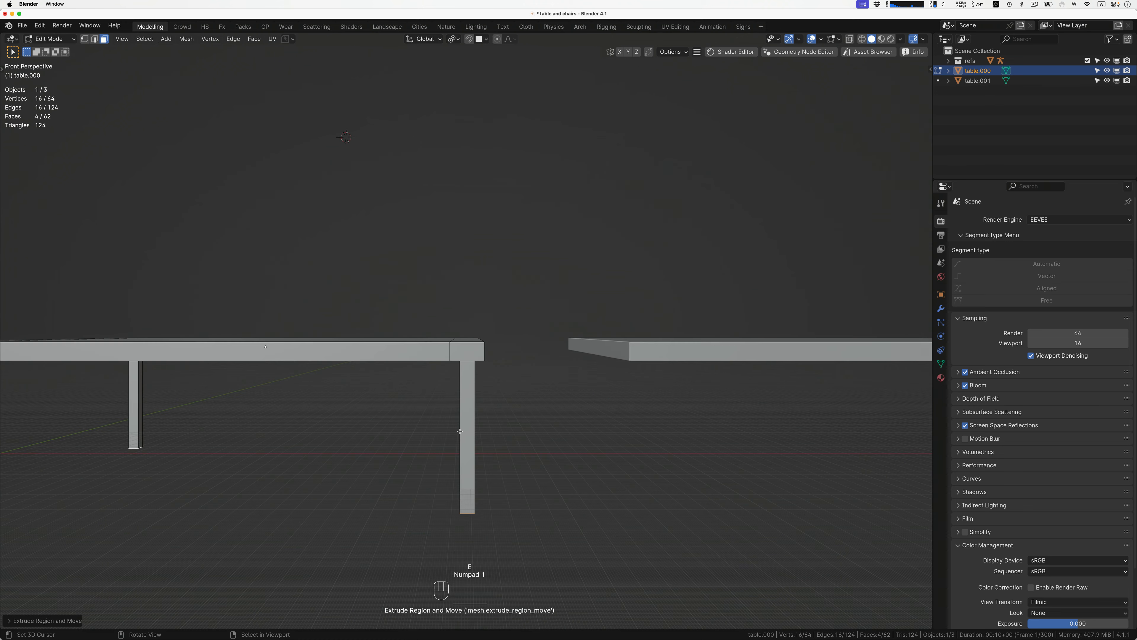
scroll(460, 431, "down", 5)
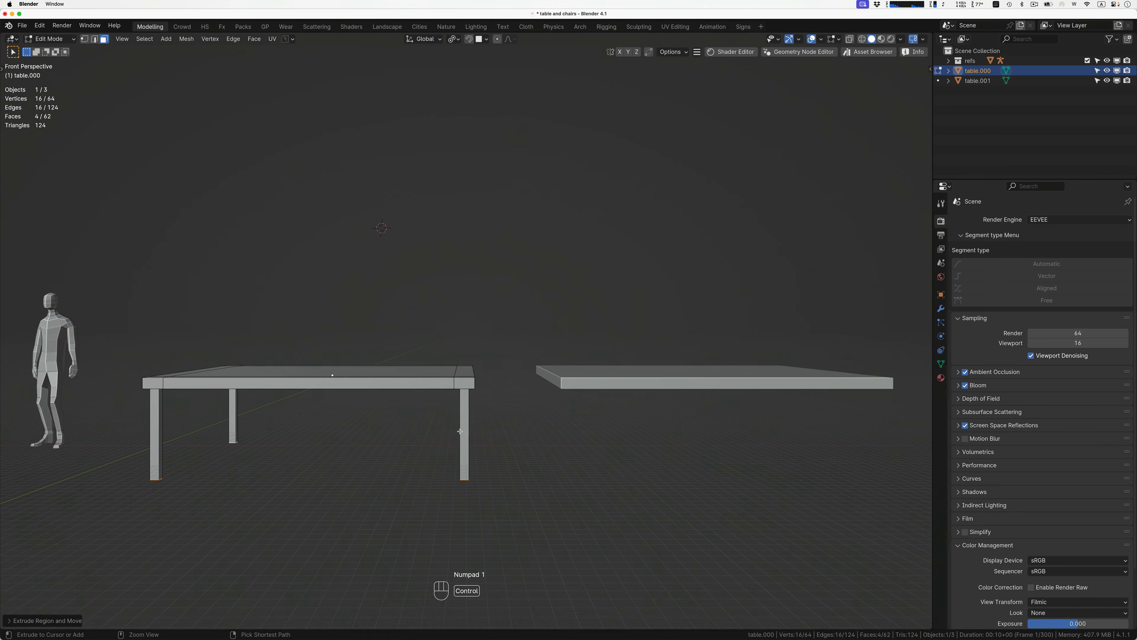
key("KP_5")
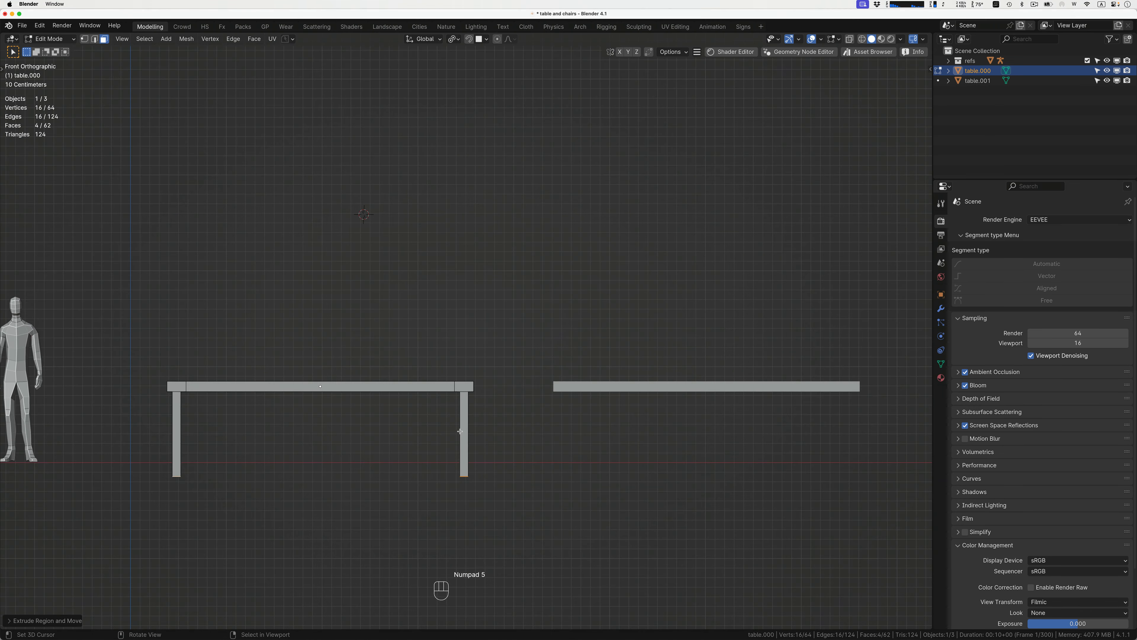
scroll(460, 431, "left", 6)
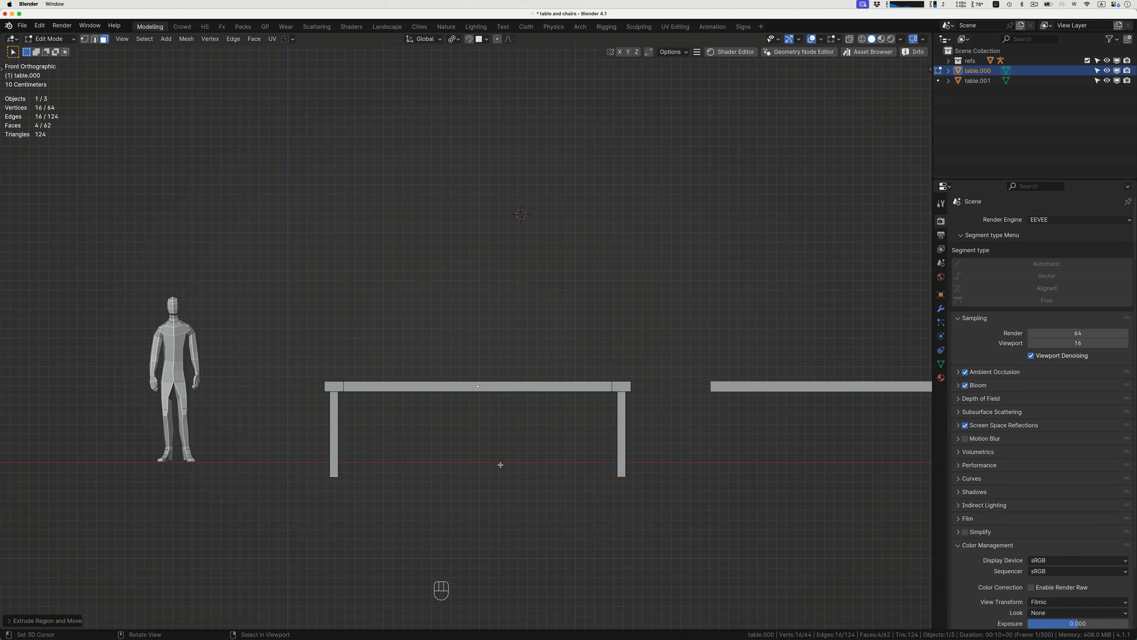
scroll(511, 442, "down", 2)
scroll(511, 442, "up", 2, "ctrl")
scroll(510, 441, "up", 1, "ctrl")
key("g")
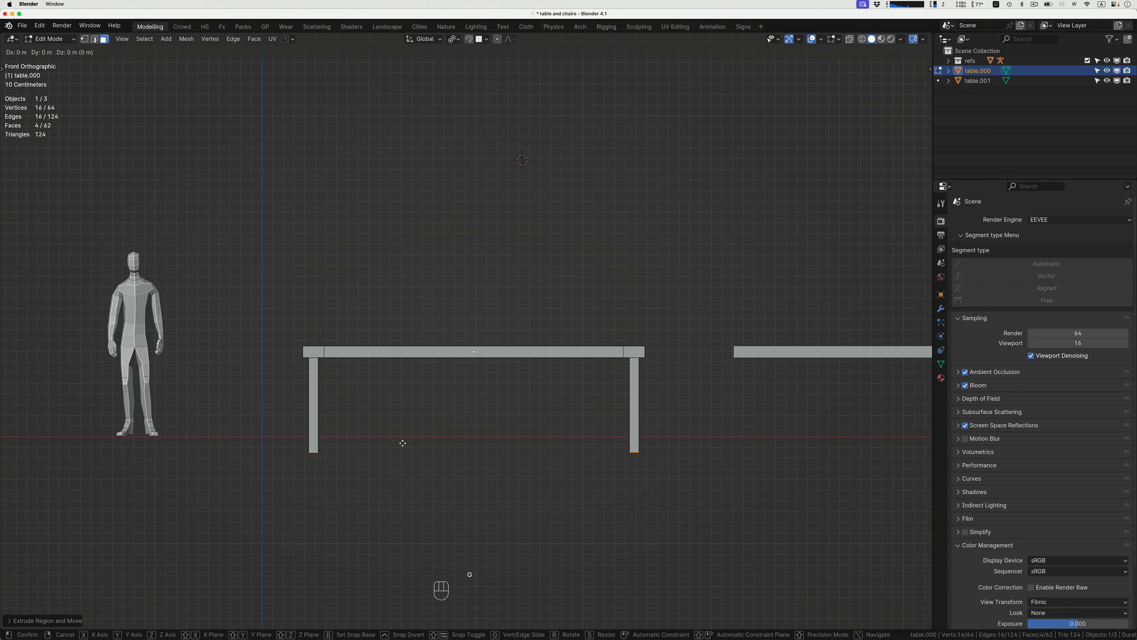
key("z")
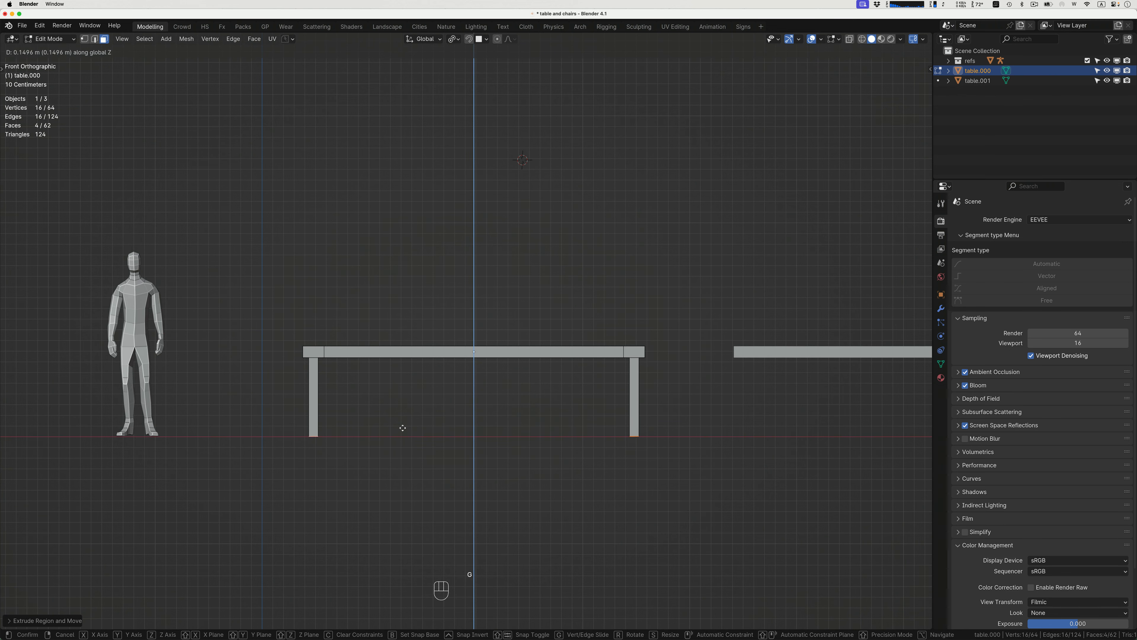
left_click(401, 430)
Set the global median Z of the selected leg bottom faces to 0 m.
scroll(401, 430, "down", 5)
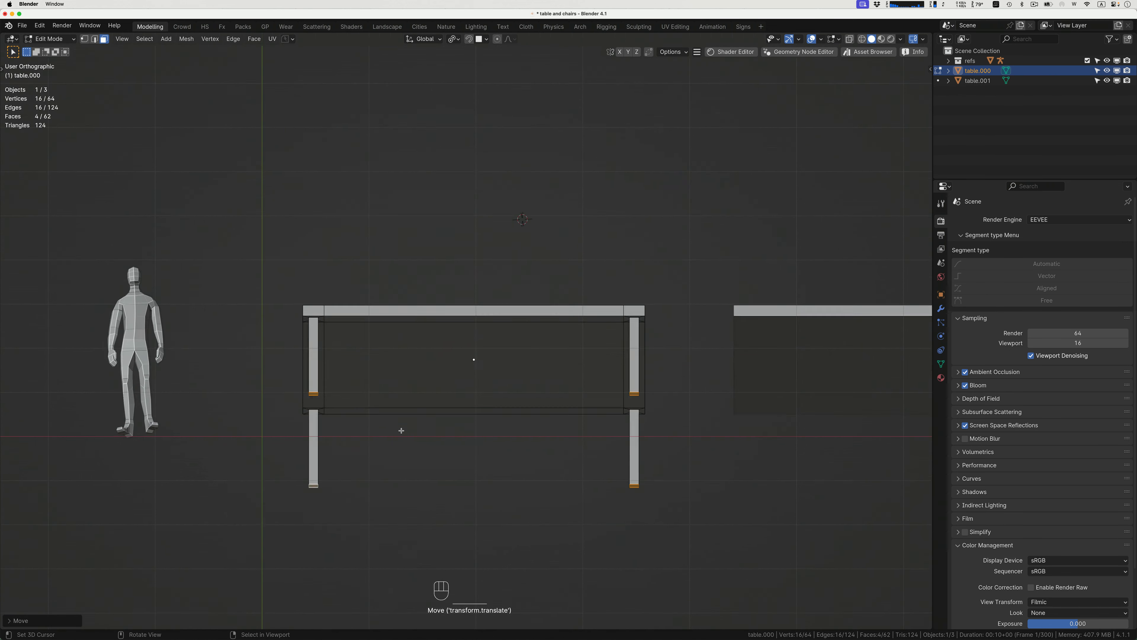
scroll(401, 429, "up", 5)
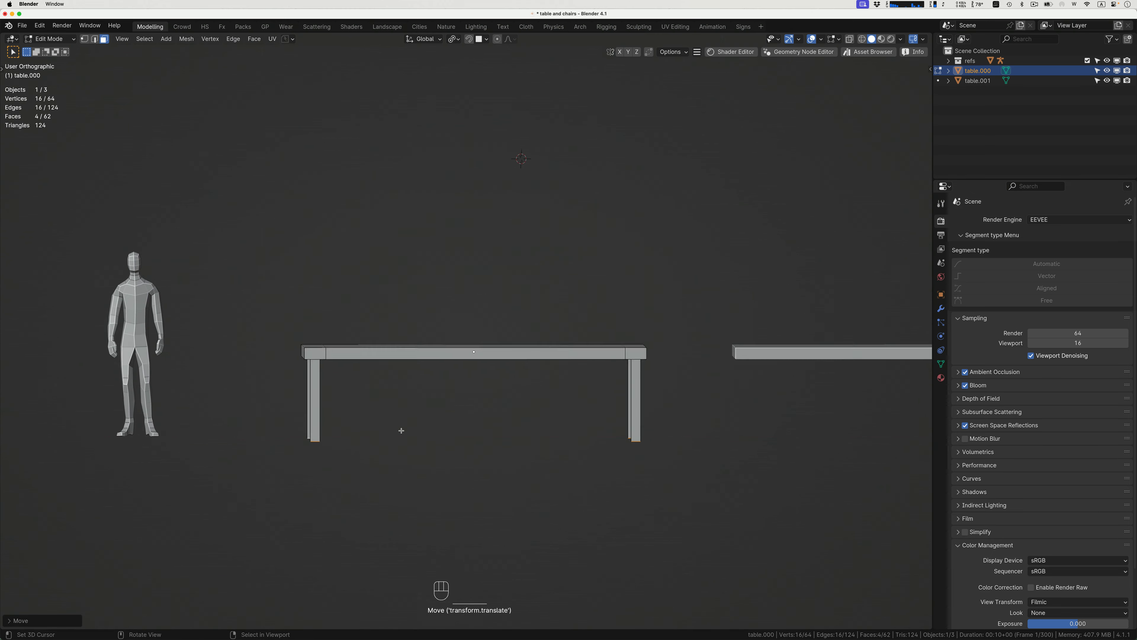
key("KP_1")
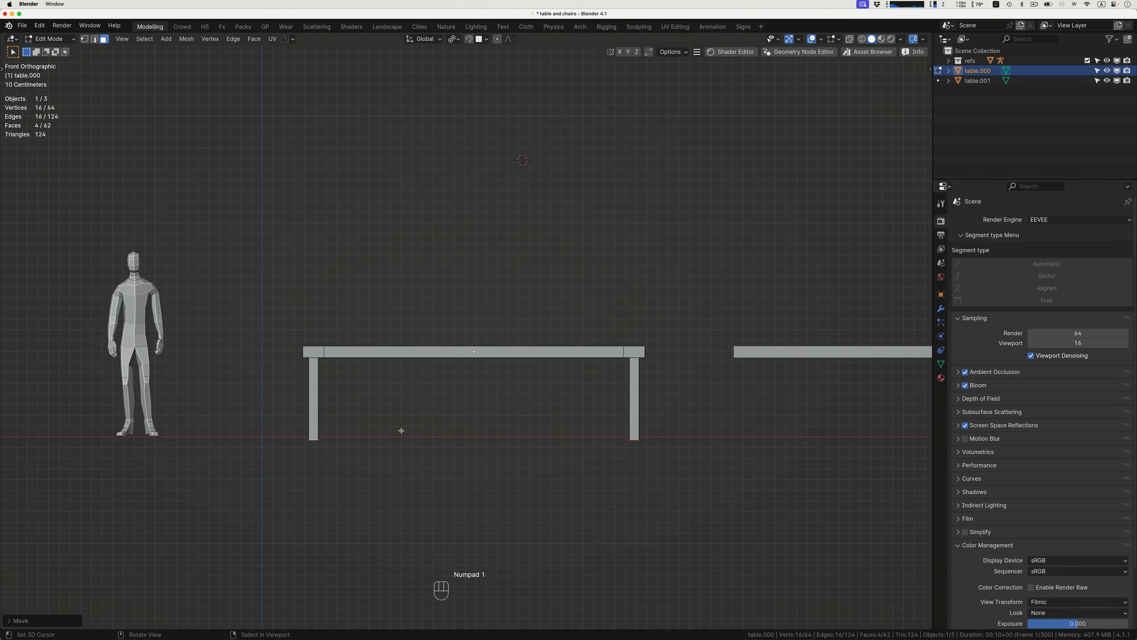
key("n")
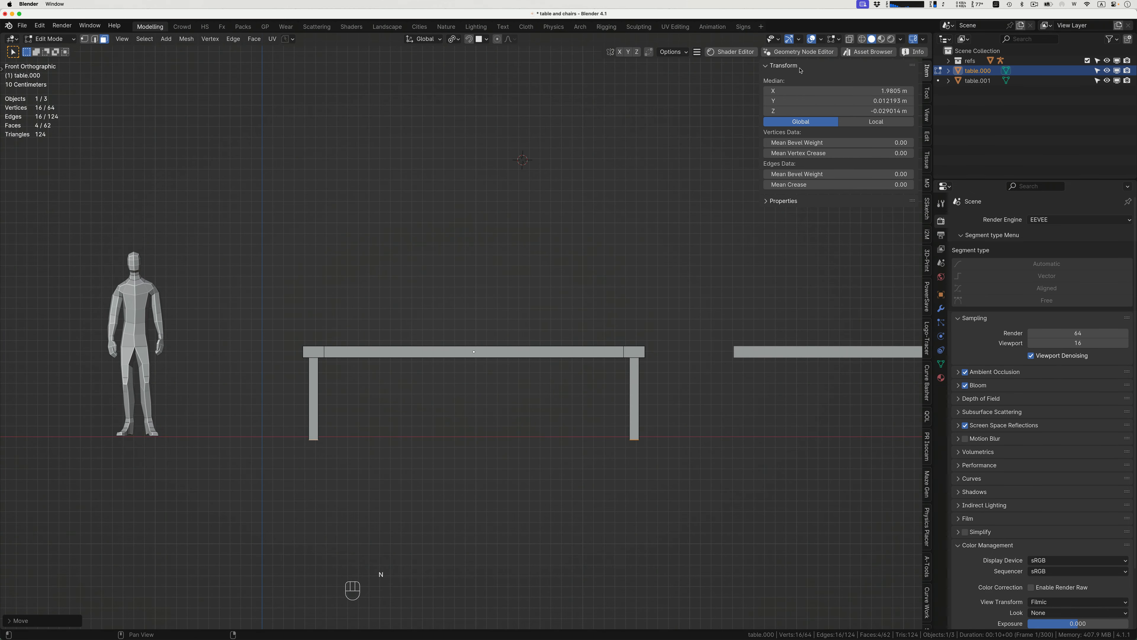
left_click(866, 110)
type("0")
key("Return")
key("n")
Return to Object Mode and add a Bevel modifier to the first table.
scroll(572, 438, "down", 10)
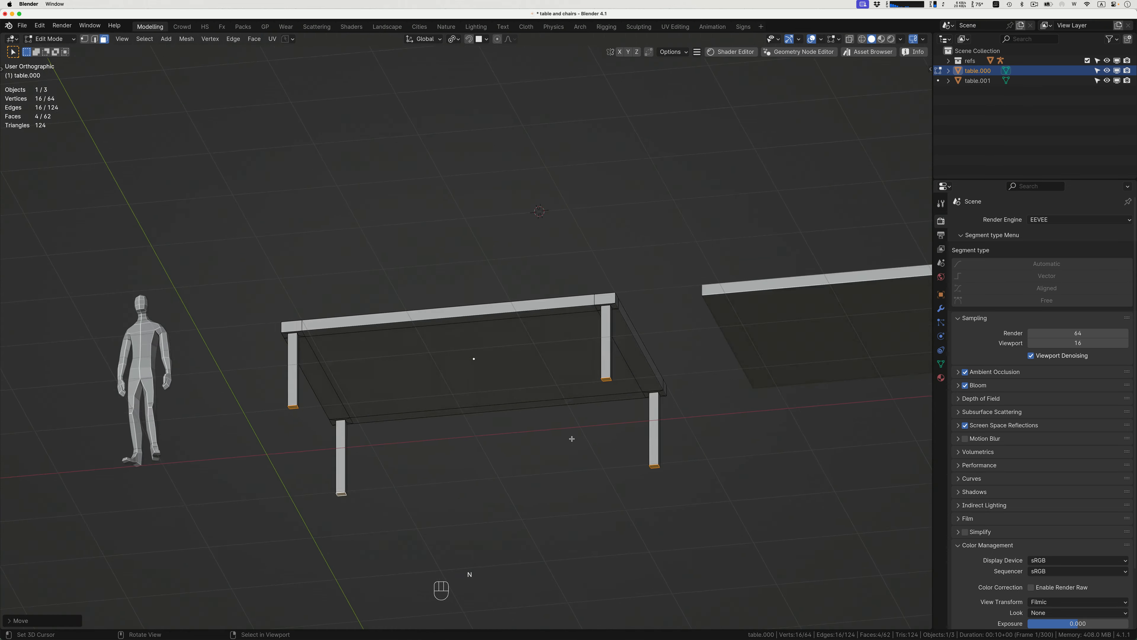
scroll(540, 414, "up", 8)
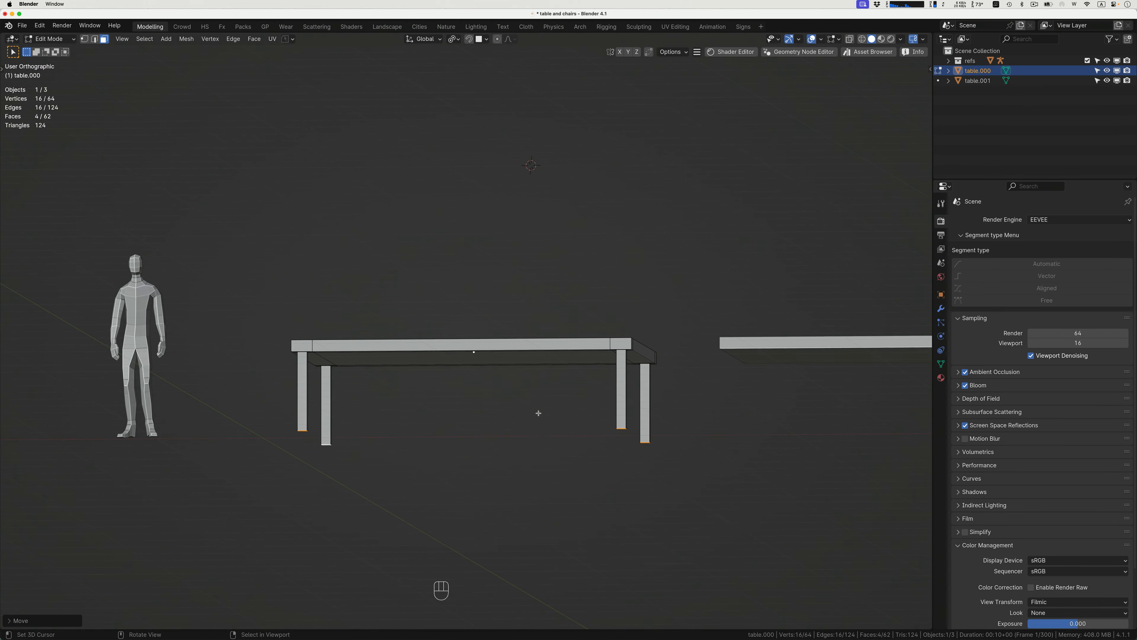
key("KP_1")
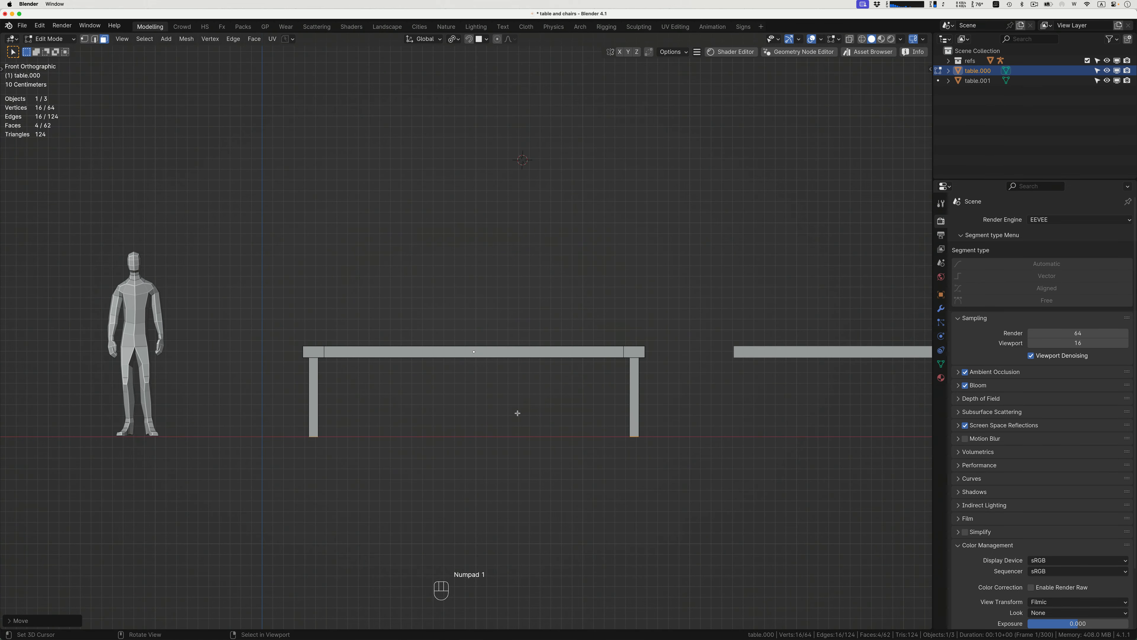
scroll(517, 413, "up", 10)
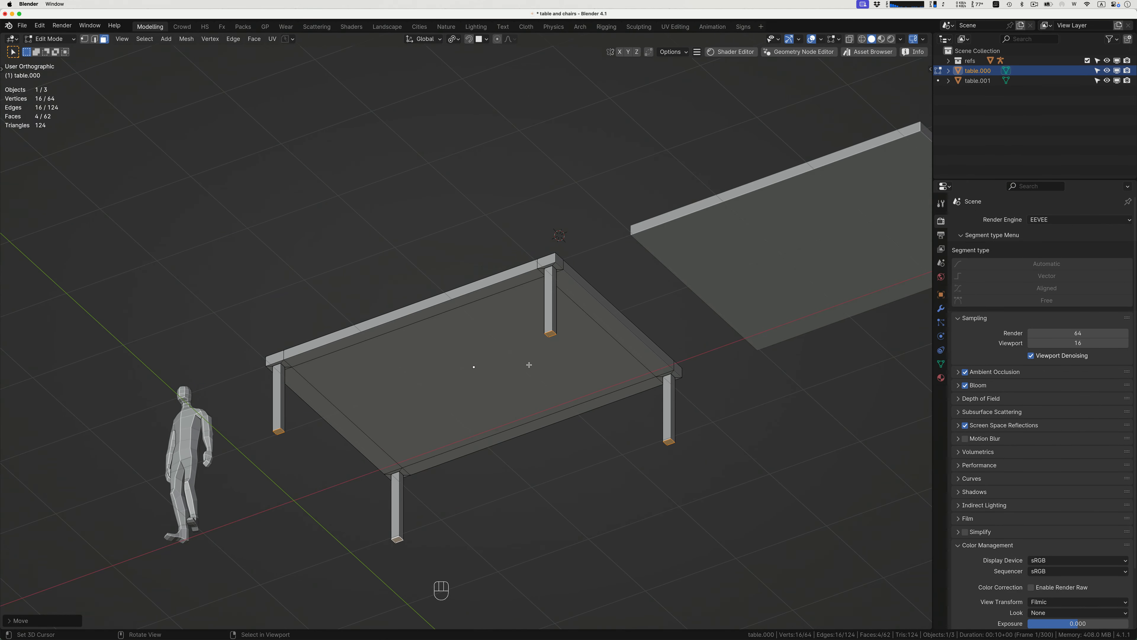
key("Tab")
scroll(522, 309, "up", 5, "shift")
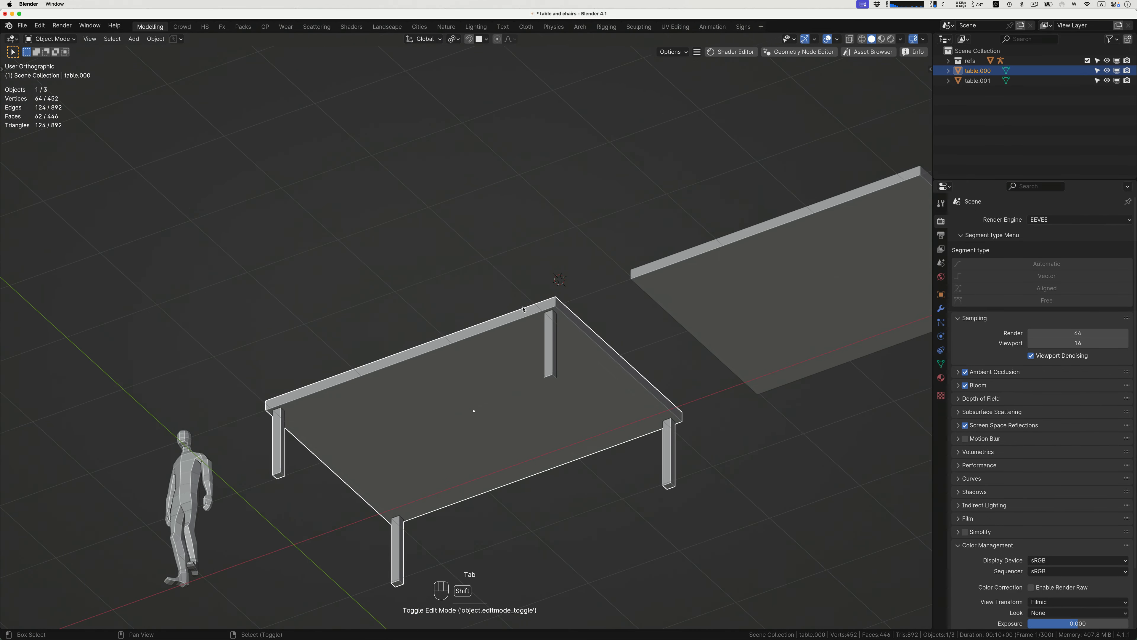
scroll(550, 314, "up", 5, "ctrl")
scroll(551, 314, "up", 4, "ctrl")
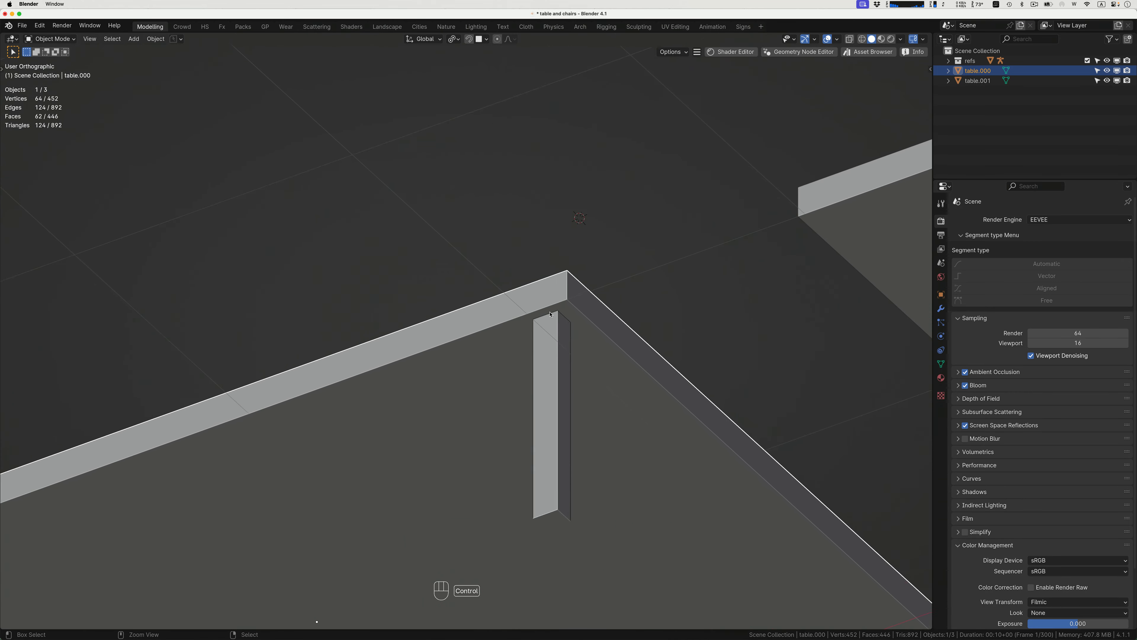
scroll(550, 314, "down", 3, "shift")
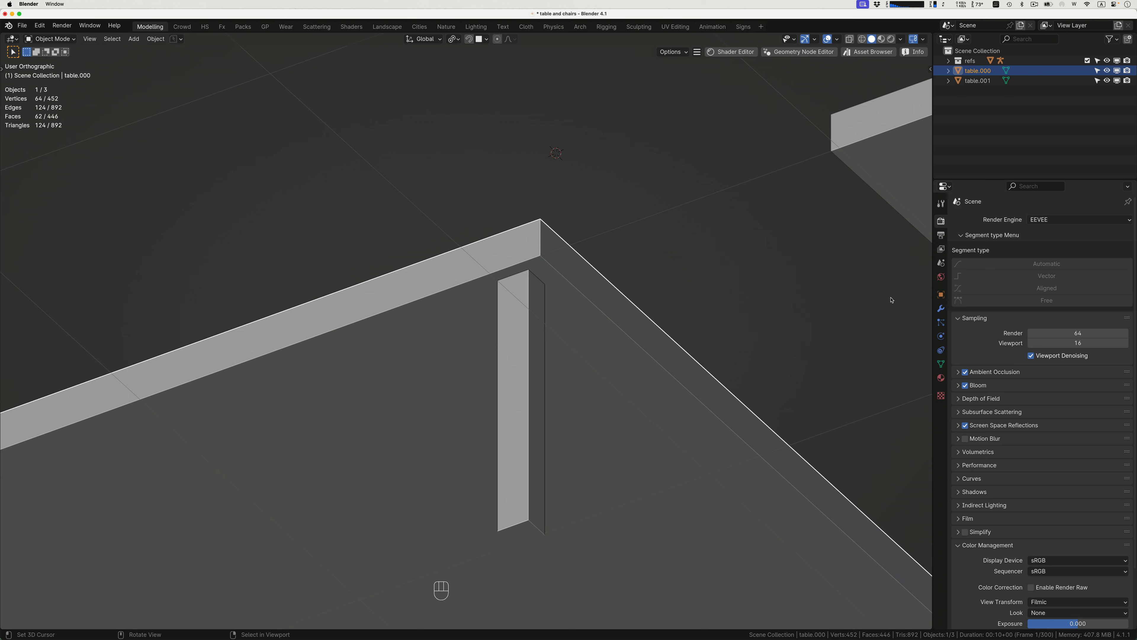
left_click(941, 308)
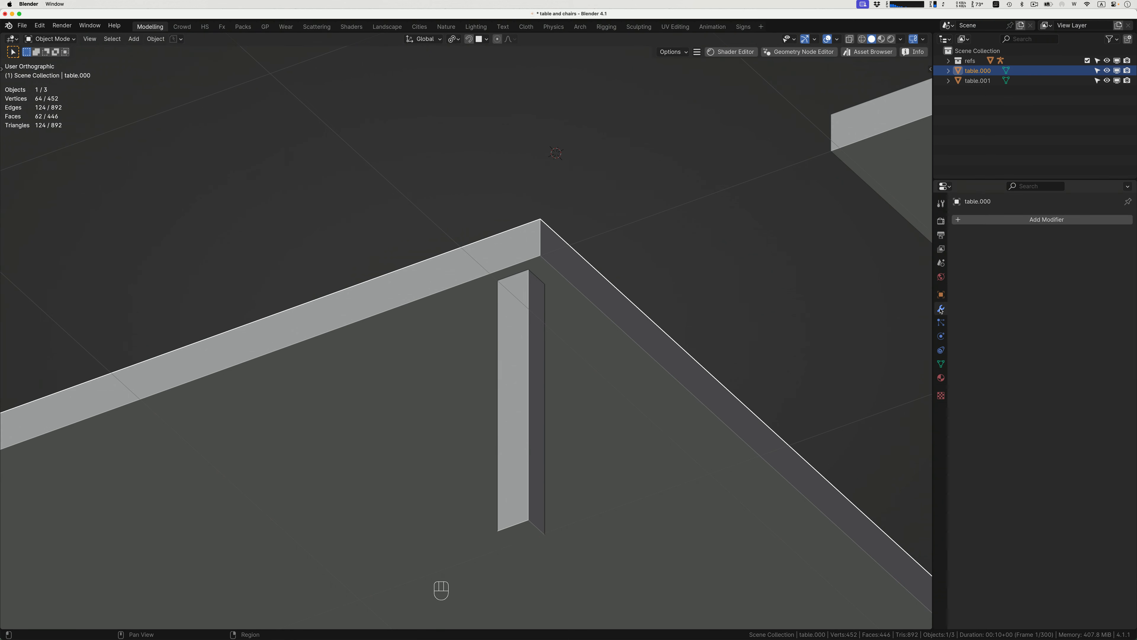
left_click(961, 221)
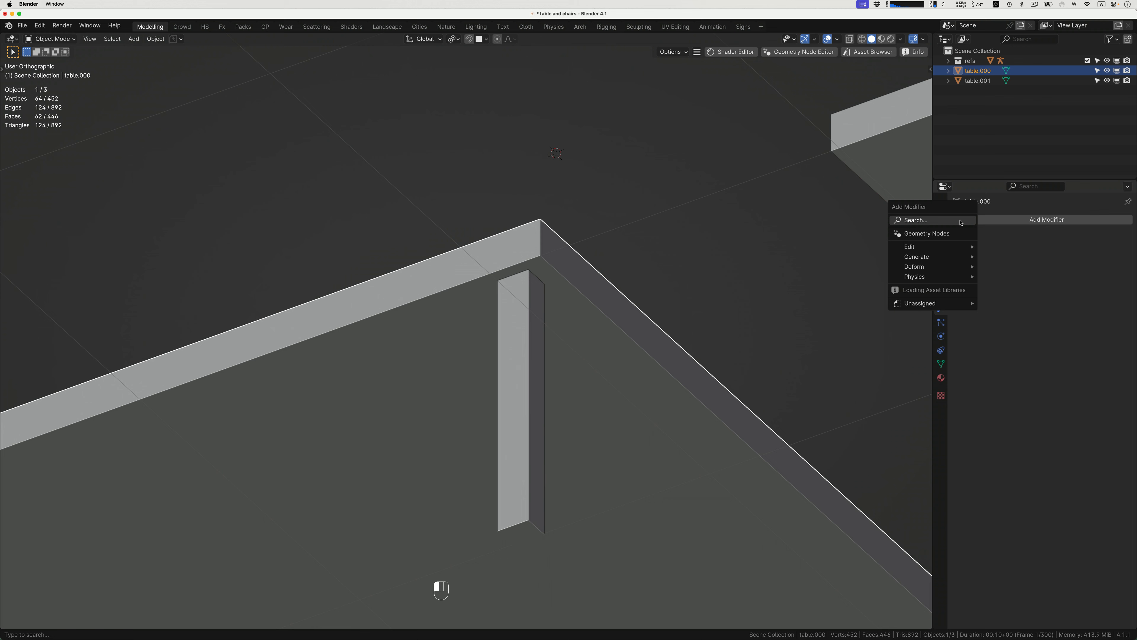
mouse_move(951, 259)
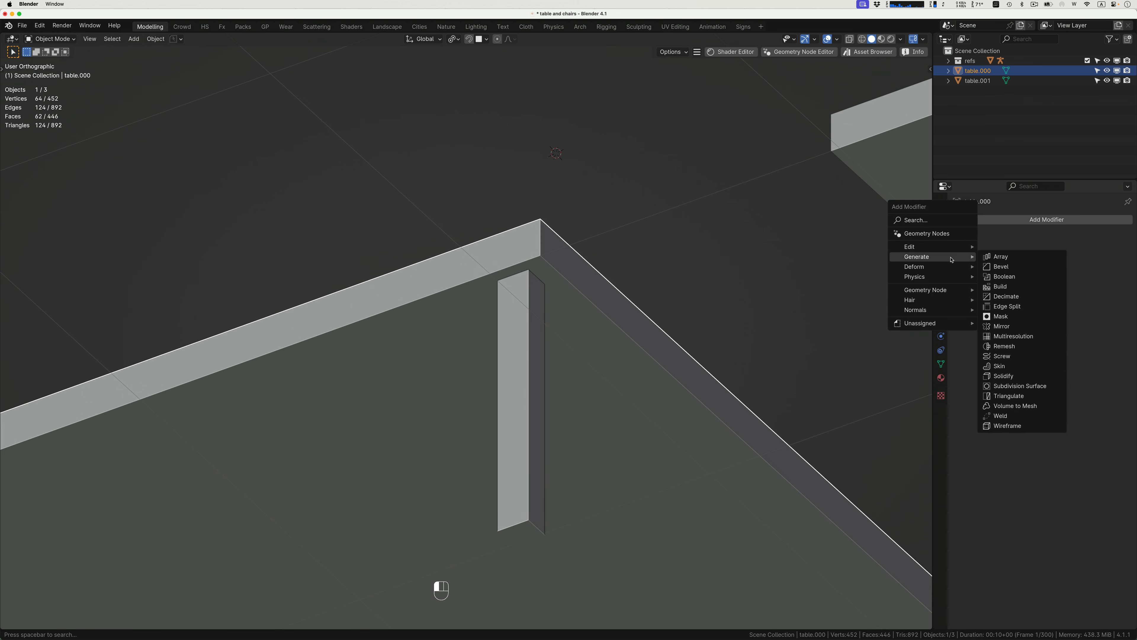
left_click(992, 266)
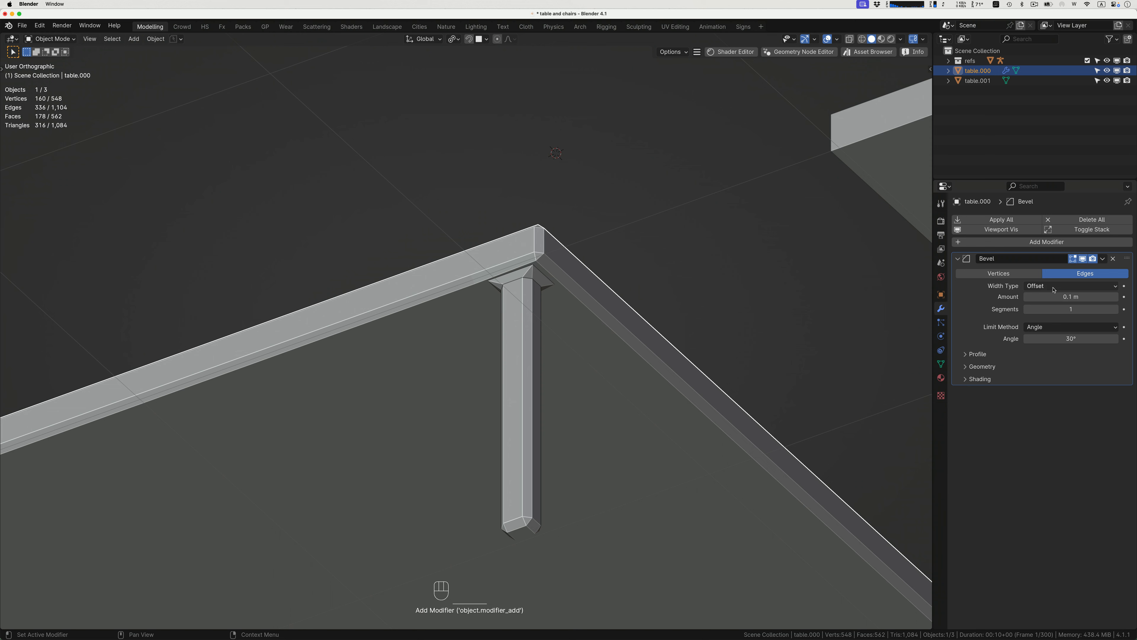
Give the first table's Bevel modifier 5 segments and an amount of 0.005 m.
left_click(1113, 309)
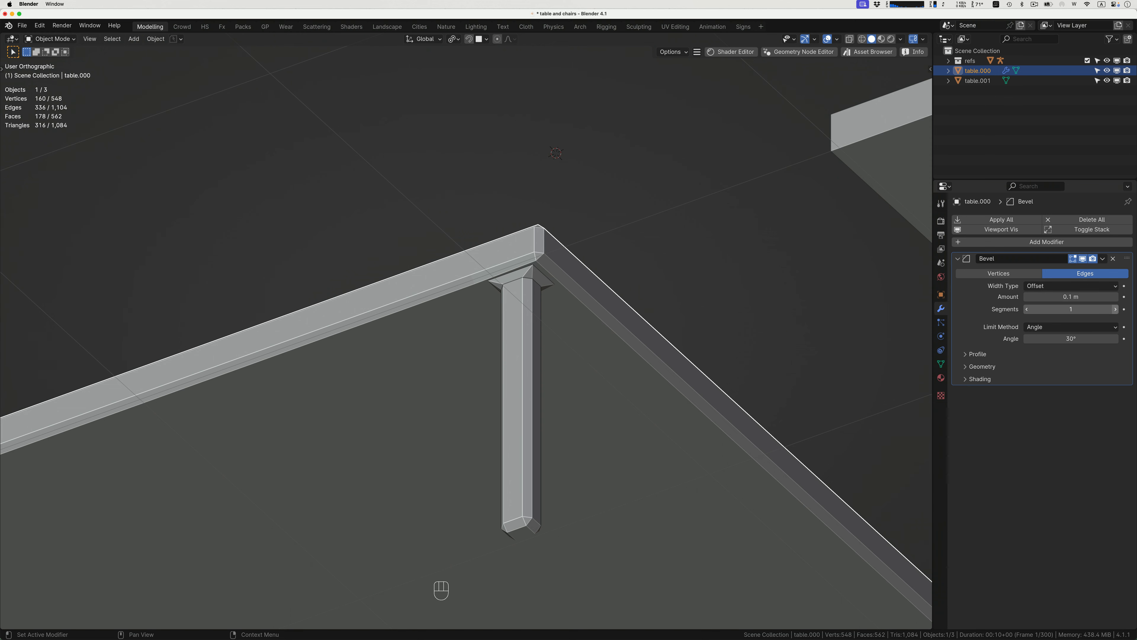
left_click(1113, 309)
left_click(1115, 310)
left_click(1114, 310)
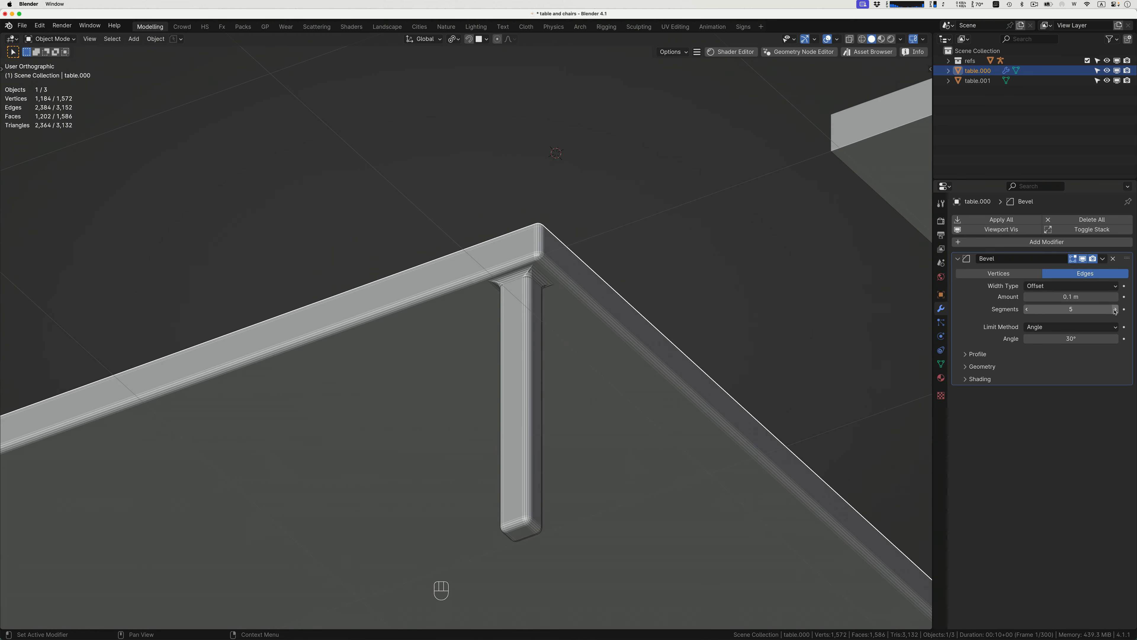
left_click(1061, 298)
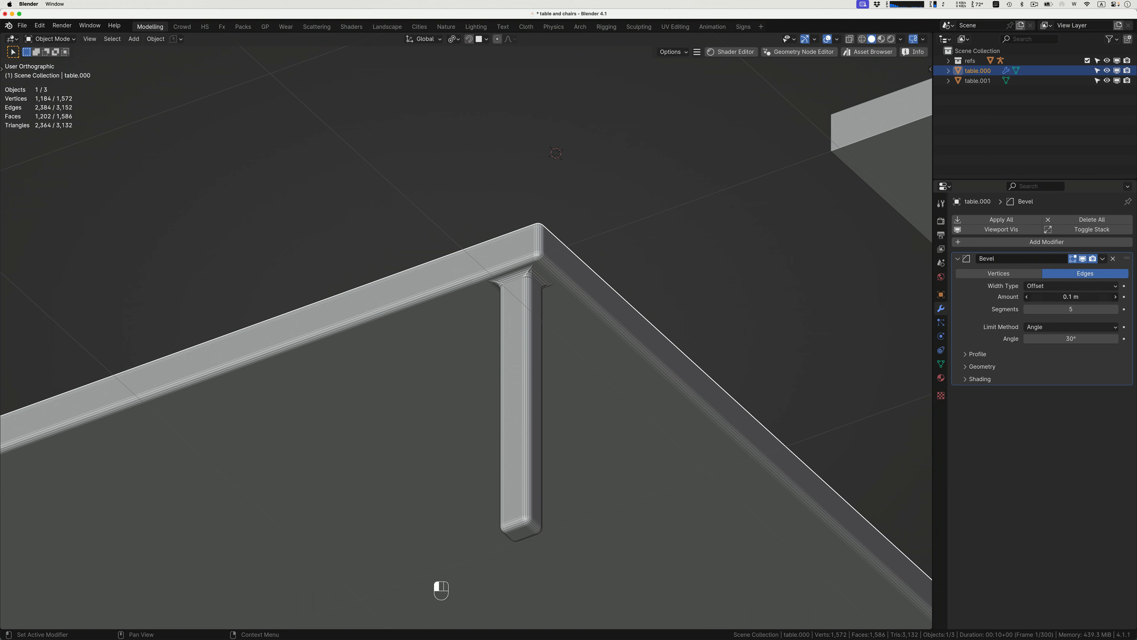
type(".005")
key("Return")
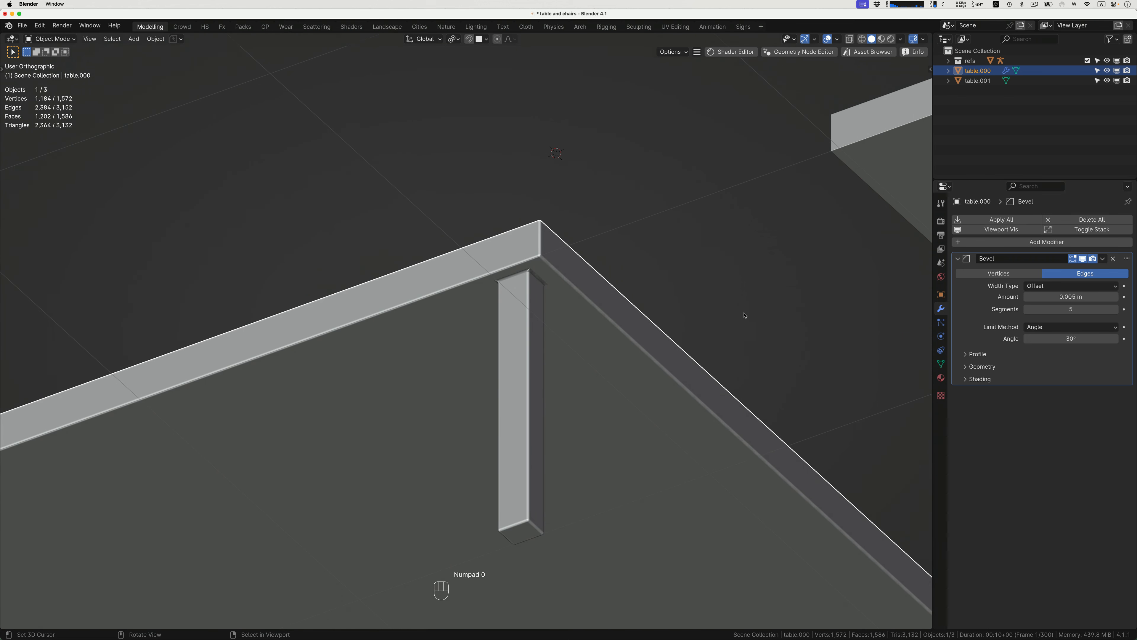
Try fewer segments on the Bevel modifier while viewing the leg joint up close, and restore the count to 5.
middle_click_drag(591, 299, 503, 289, "ctrl")
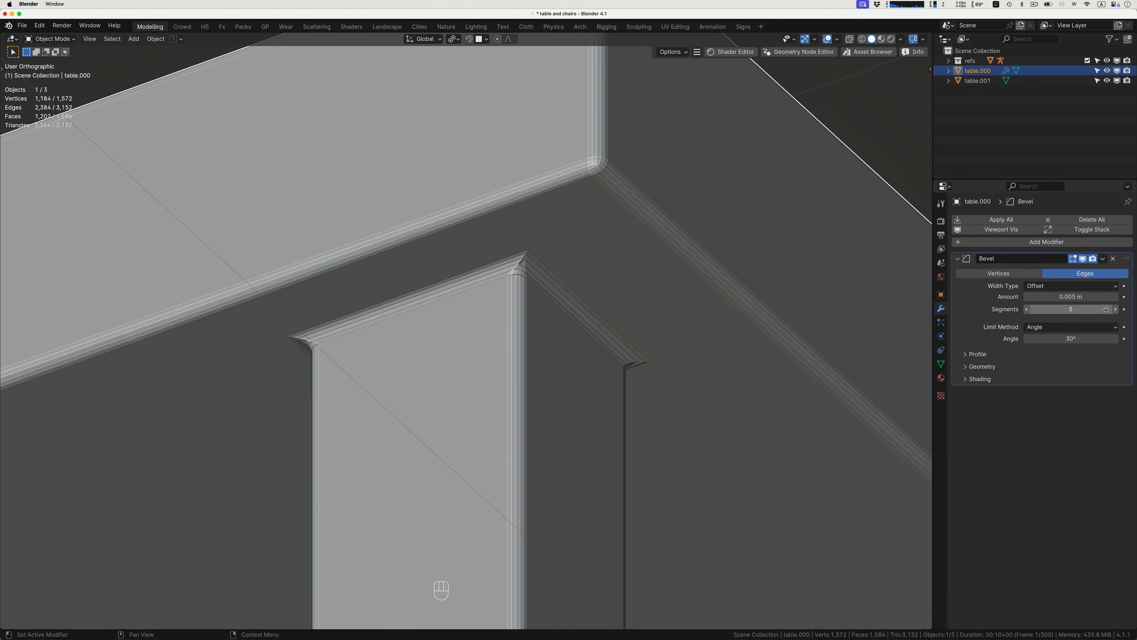
left_click(1028, 310)
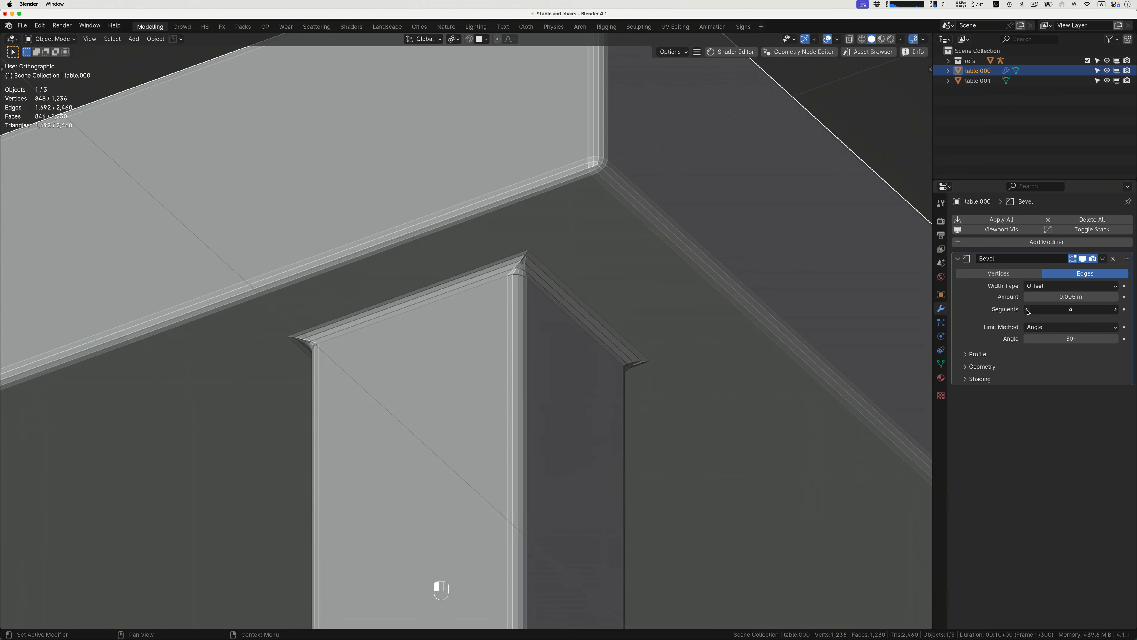
left_click(1028, 309)
left_click(1115, 310)
left_click(1116, 310)
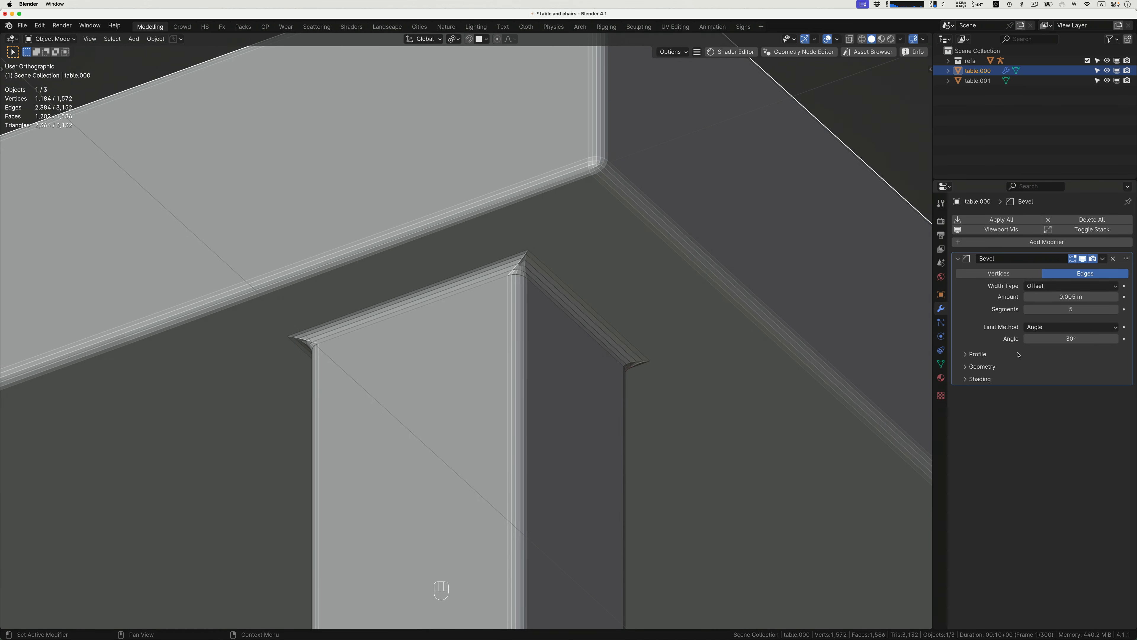
Try a custom profile curve on the first table's Bevel modifier, and return the profile to Superellipse.
left_click(968, 354)
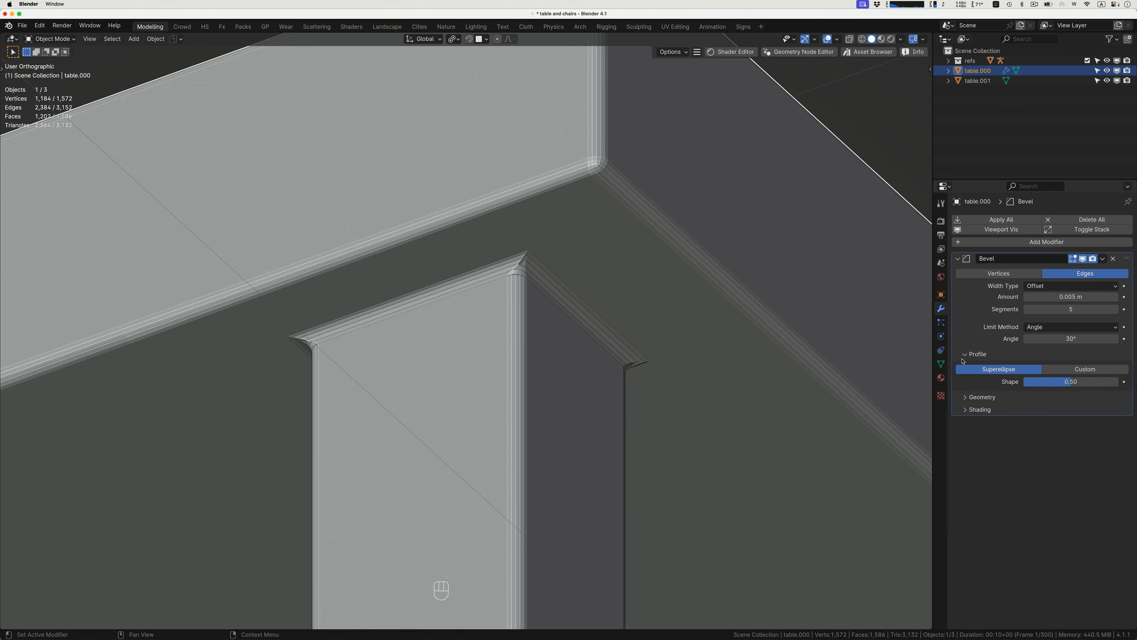
left_click(1069, 374)
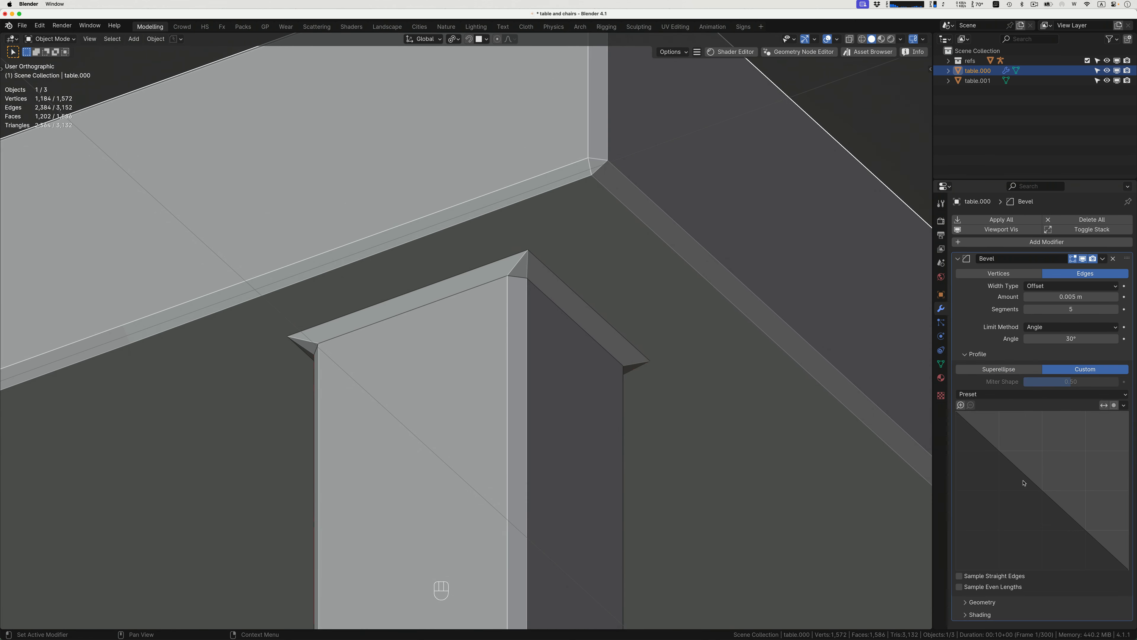
left_click_drag(1024, 482, 1046, 455)
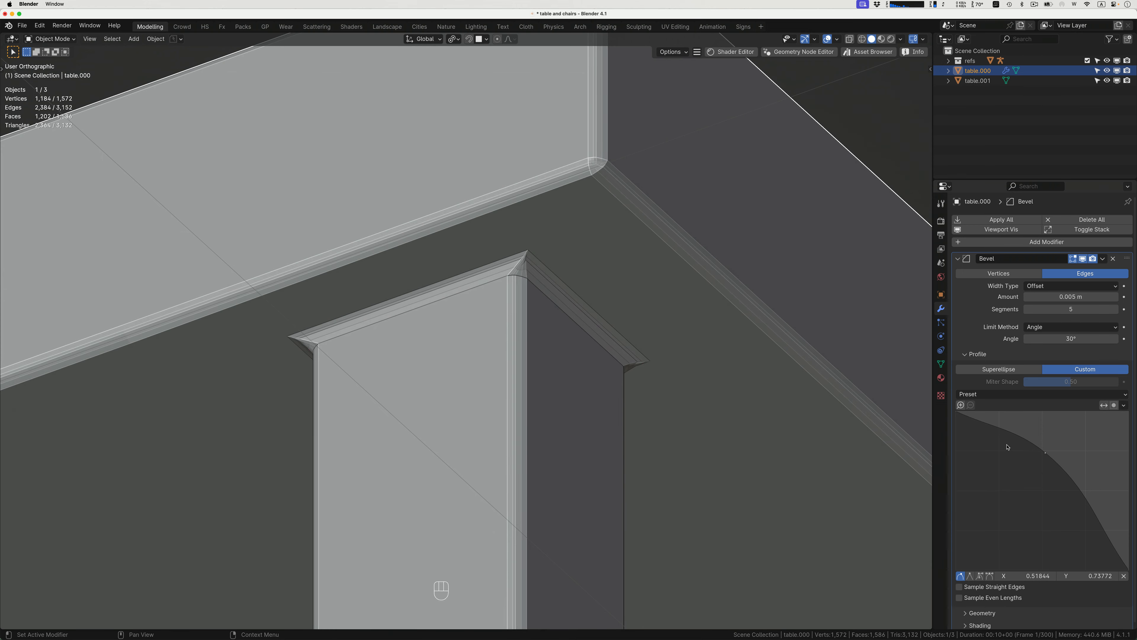
left_click(999, 369)
Enable Harden Normals on the first table's Bevel modifier and save the file.
left_click(967, 410)
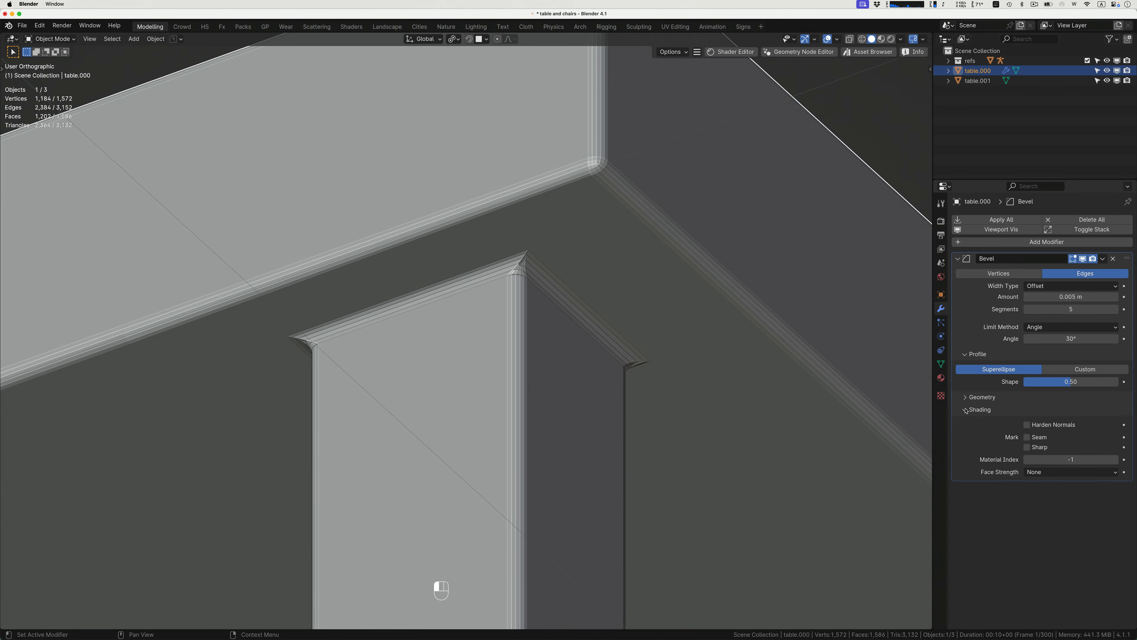
left_click(1026, 425)
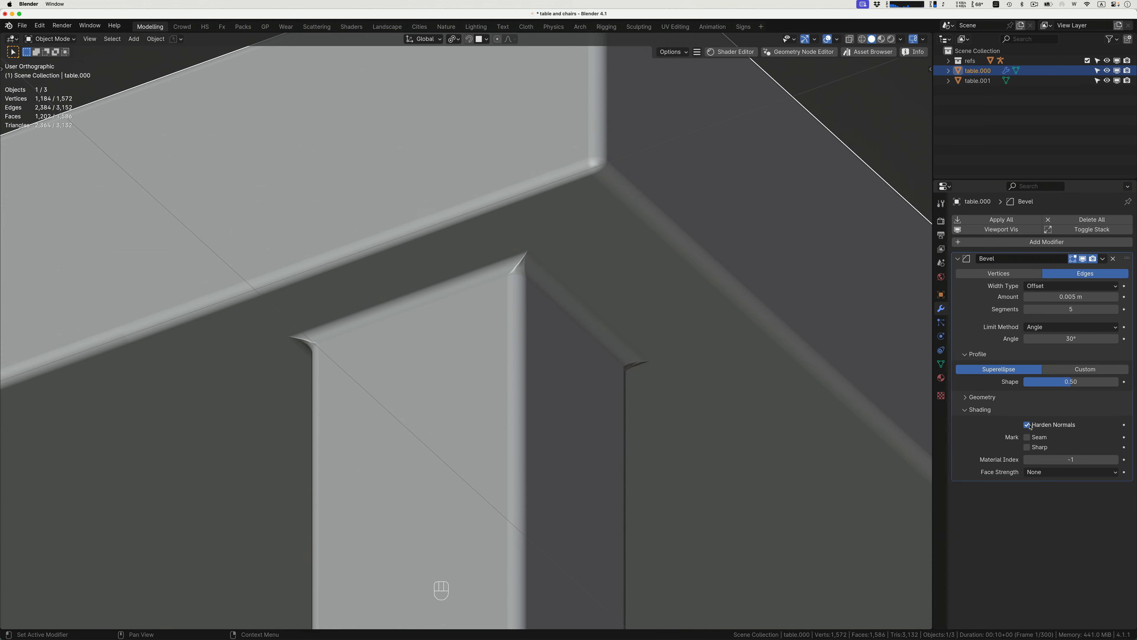
scroll(547, 255, "down", 10)
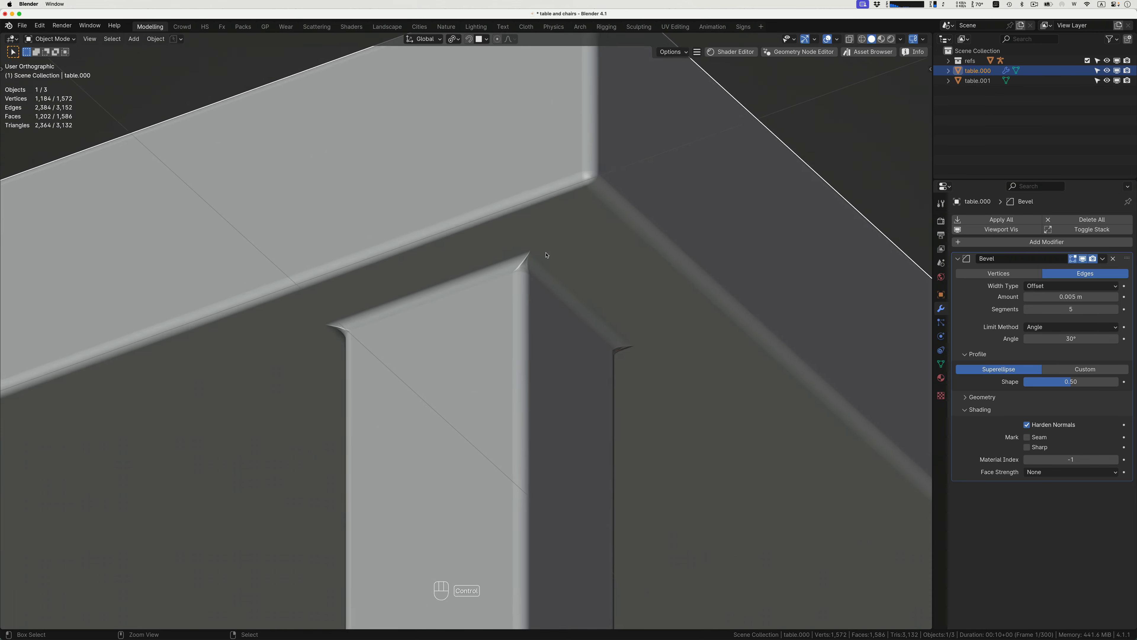
scroll(547, 255, "down", 10)
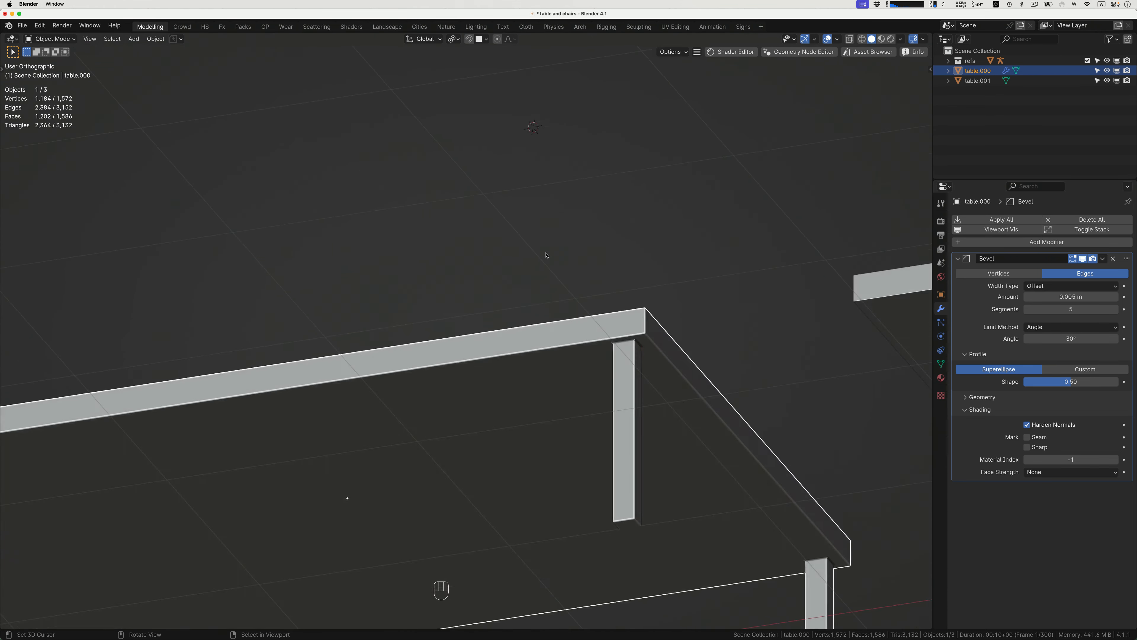
key("KP_1")
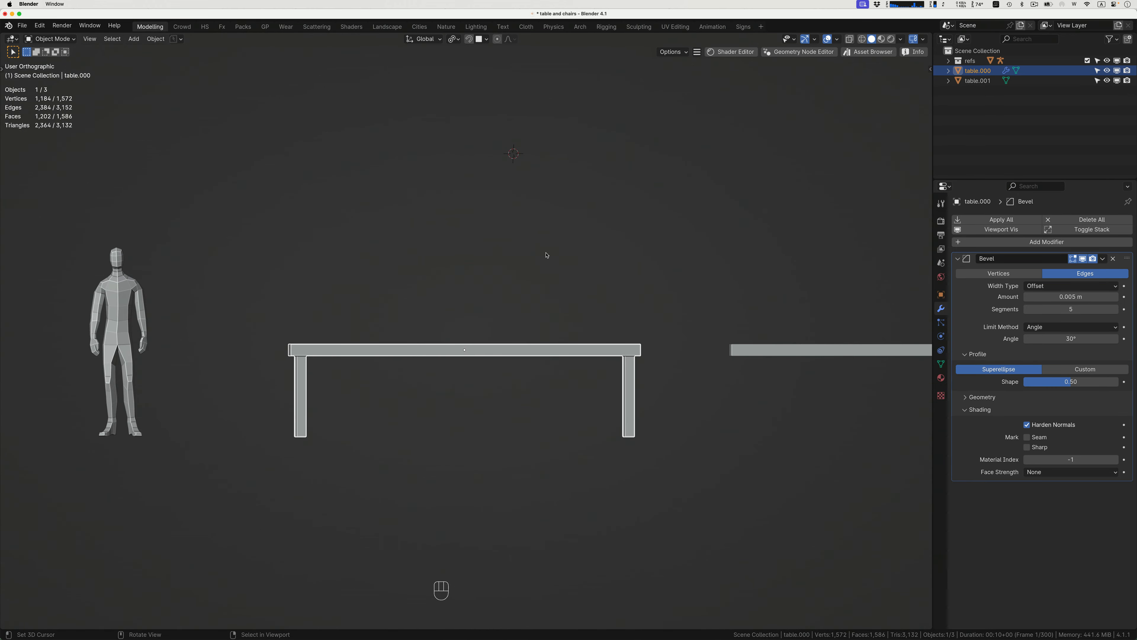
key("super+s")
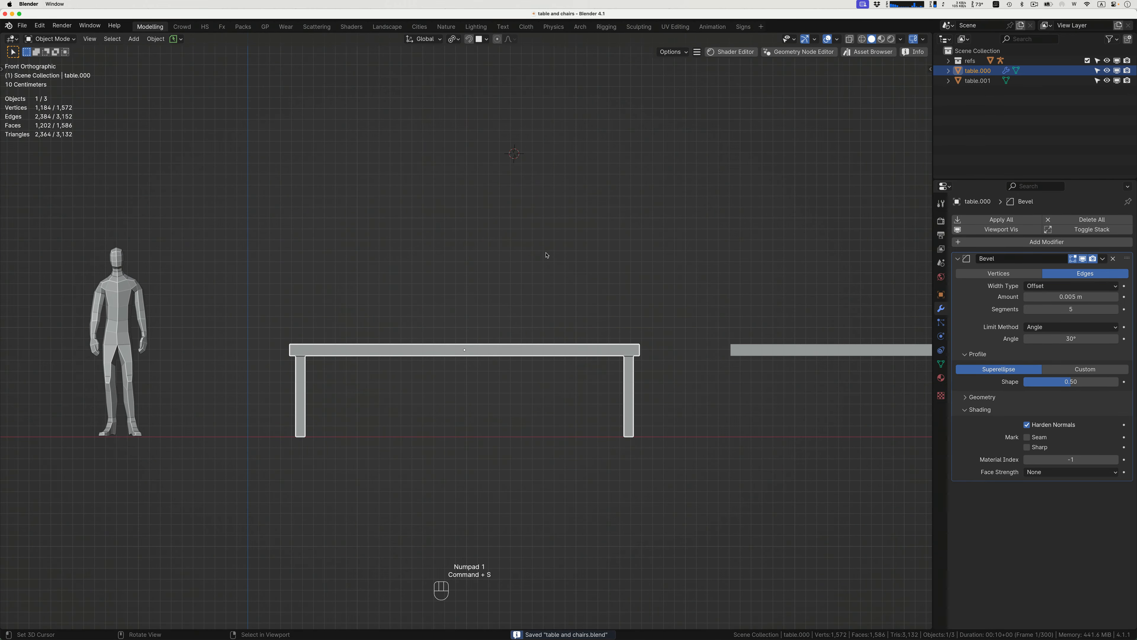
Add a cube, scale it down to roughly a third of its size, and place it between the human figure and the first table.
mouse_move(430, 367)
middle_mouse_down()
mouse_move(397, 400)
mouse_move(431, 367)
middle_mouse_up()
key("KP_7")
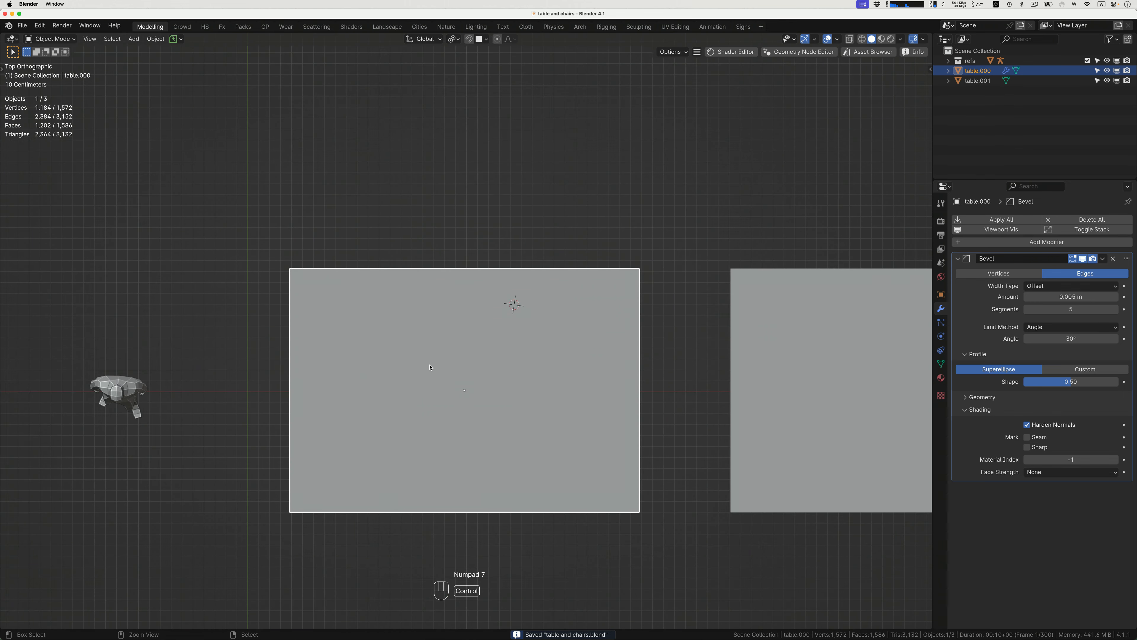
scroll(430, 367, "down", 3)
scroll(430, 368, "down", 2, "shift")
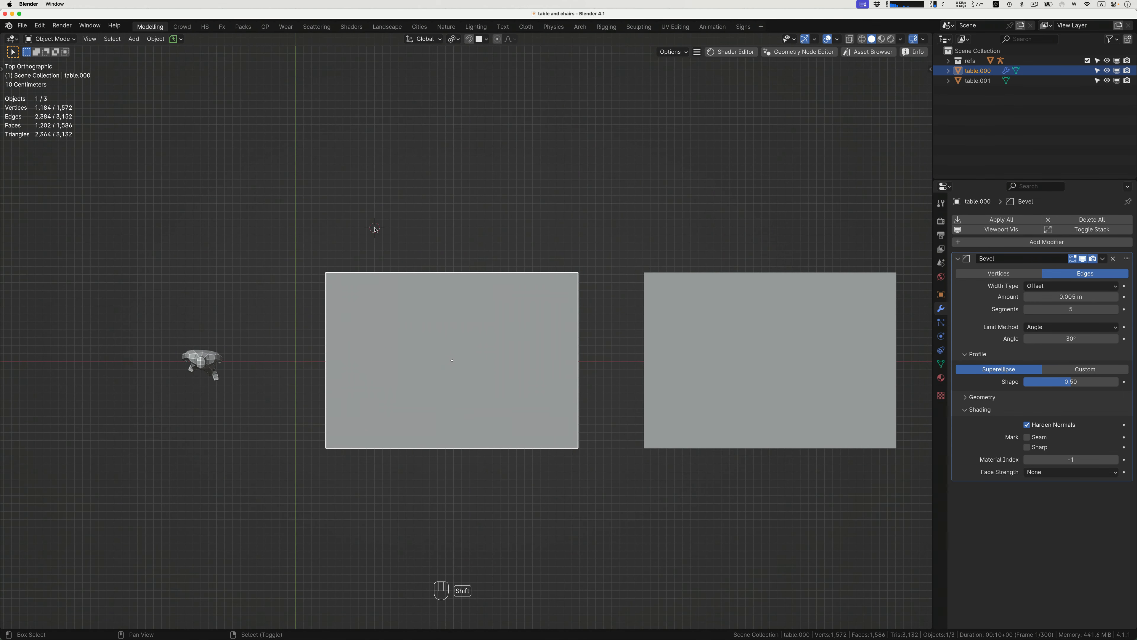
key("shift+a")
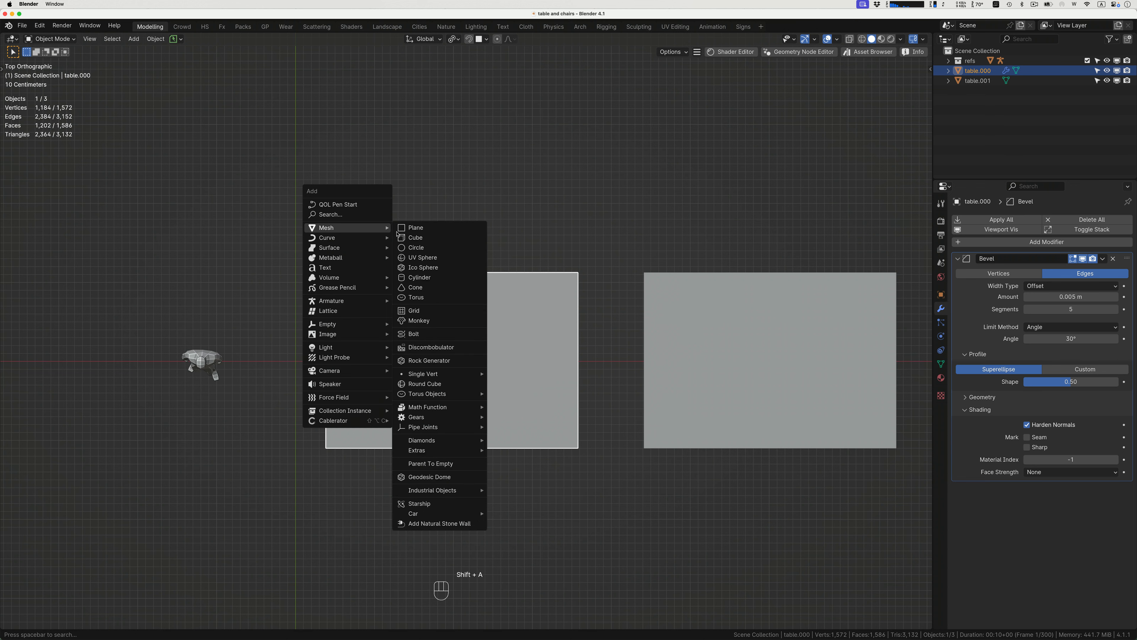
left_click(408, 238)
key("s")
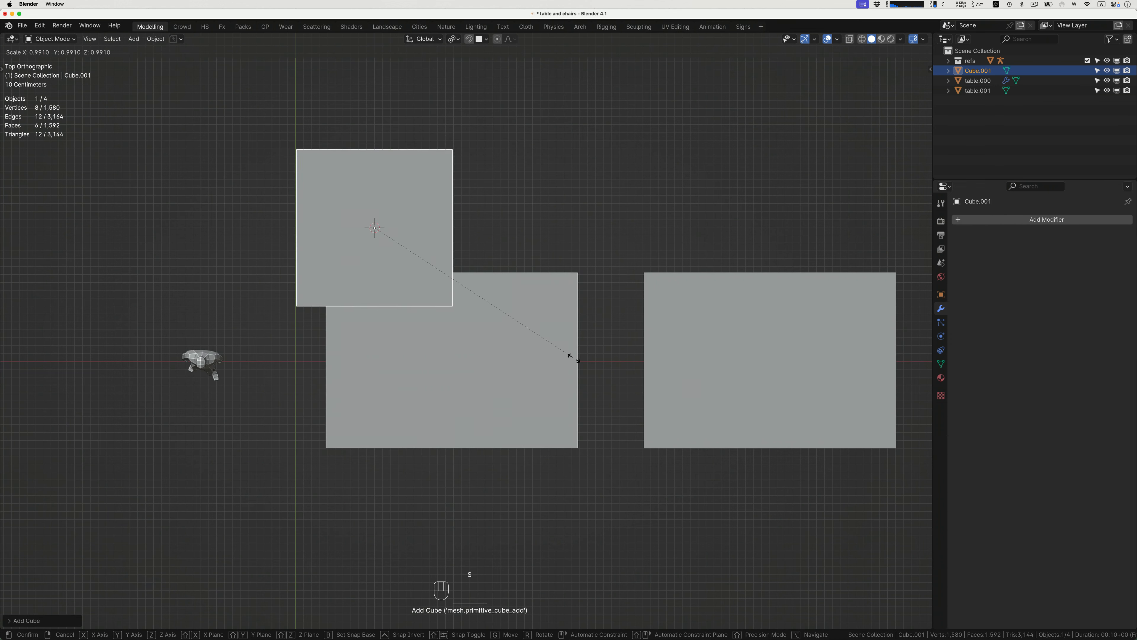
left_click(432, 289)
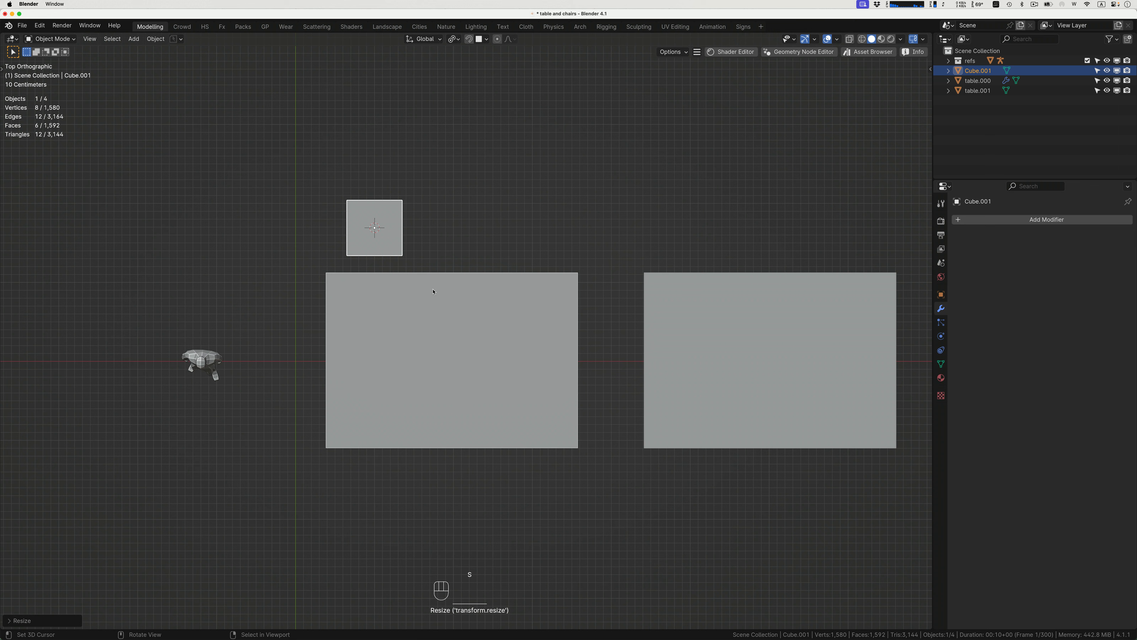
key("g")
left_click(349, 422)
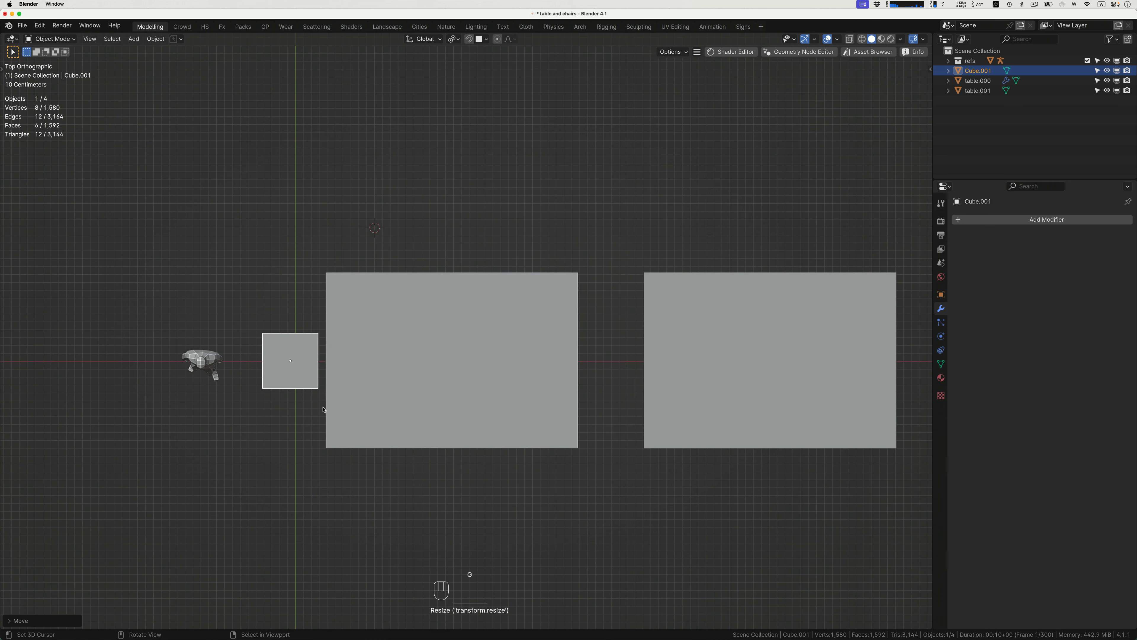
Lower the cube along Z to a height of about 0.64 m and flatten it to about 0.11 m thick.
middle_click_drag(216, 373, 292, 372)
key("g")
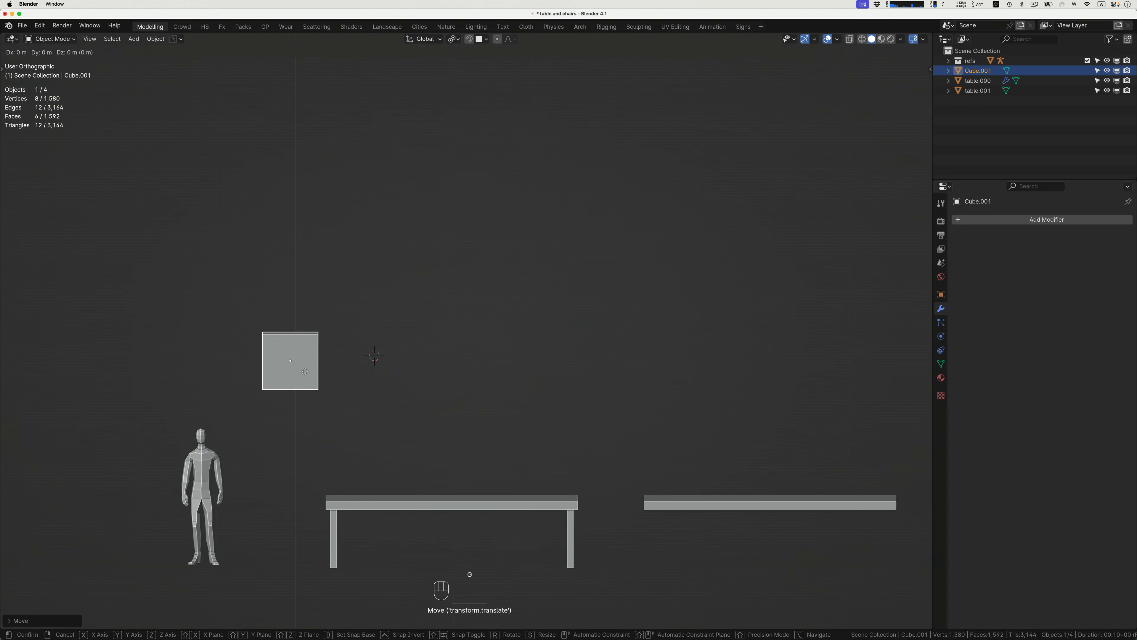
key("z")
left_click(314, 525)
key("s")
key("z")
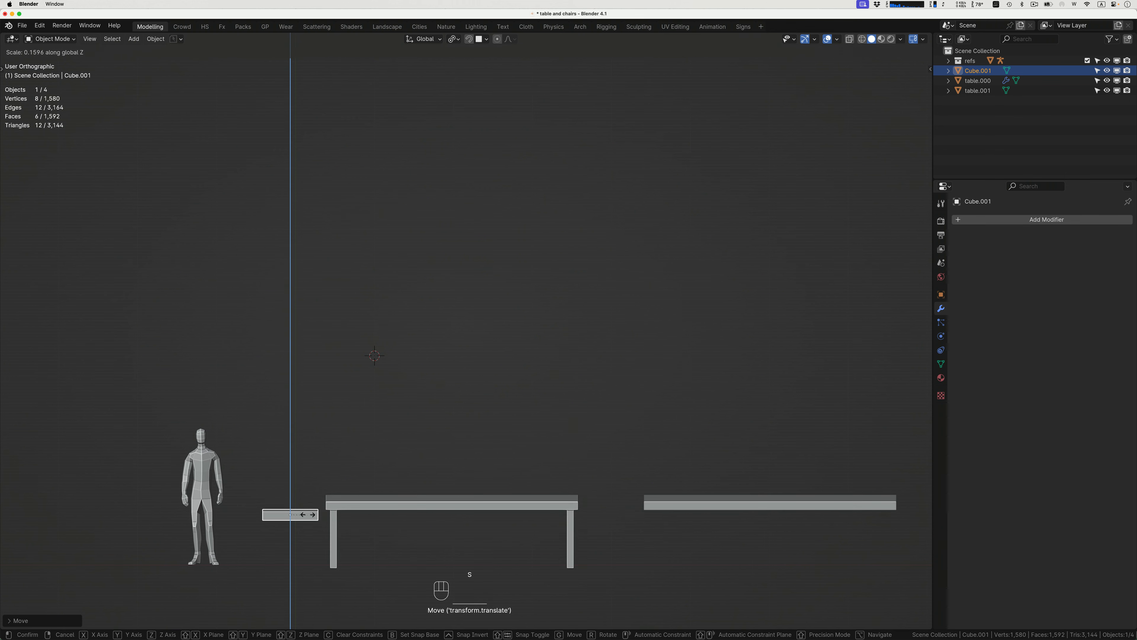
left_click(315, 512)
Narrow the flattened cube to about 0.55 m along Y and about 0.49 m along X.
mouse_move(316, 512)
middle_mouse_down()
mouse_move(313, 500)
mouse_move(313, 510)
middle_mouse_up()
key("s")
key("y")
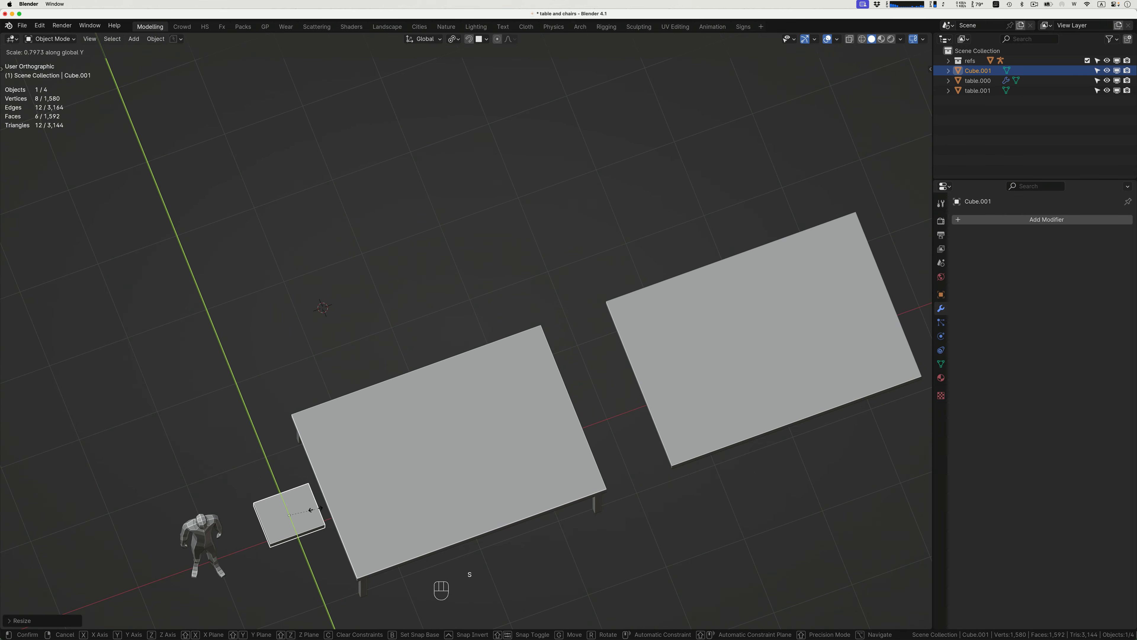
key("s")
key("x")
left_click(327, 512)
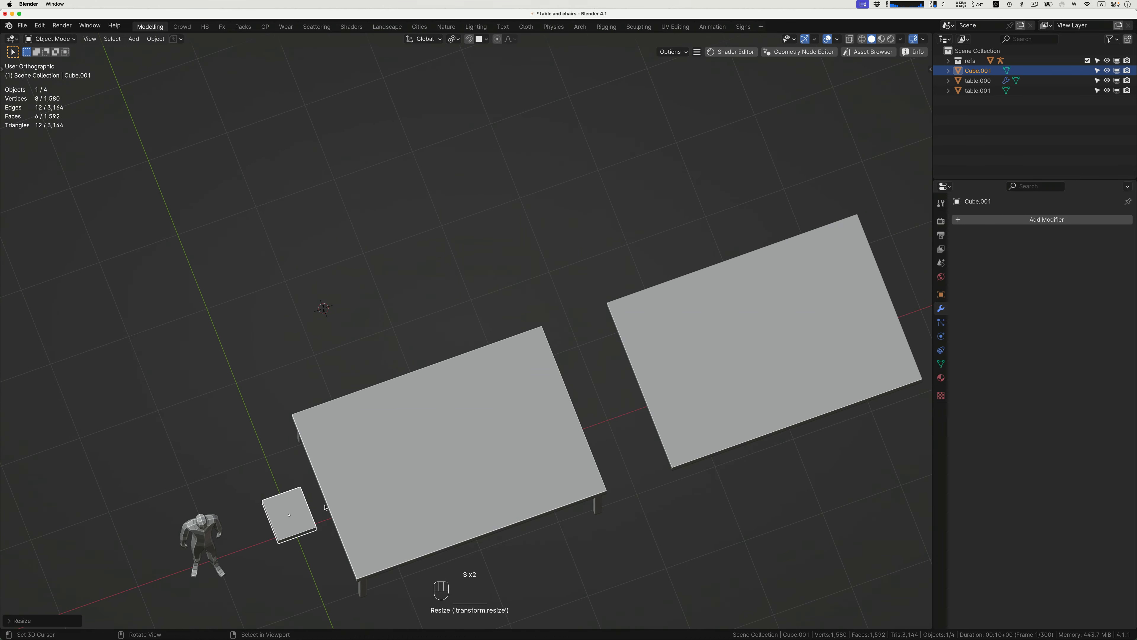
middle_click_drag(326, 511, 363, 459)
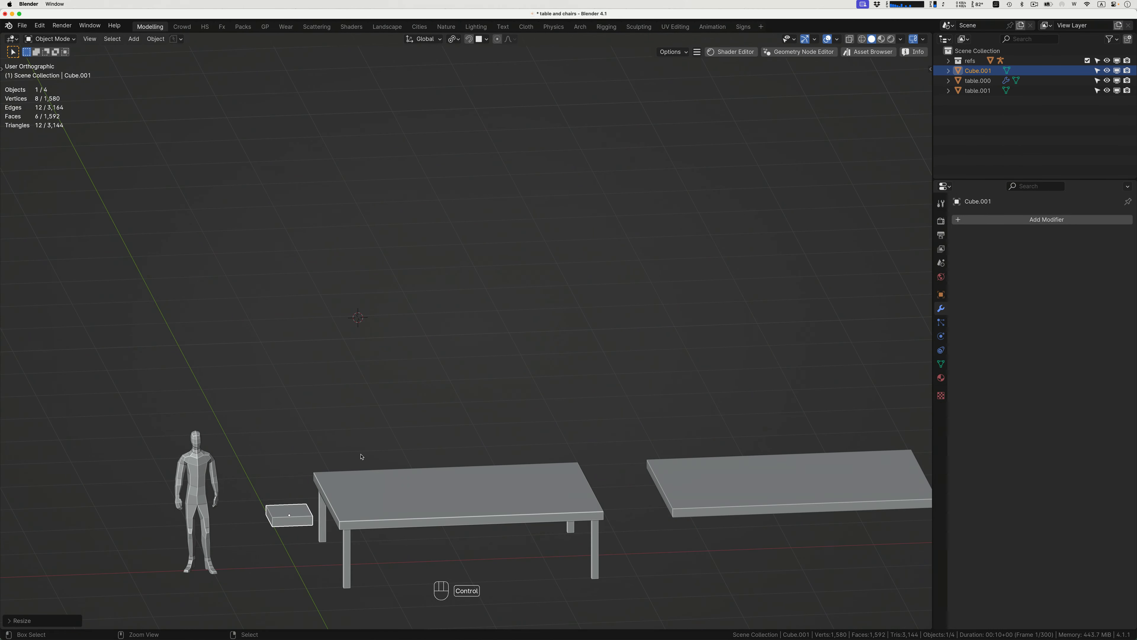
Apply the seat slab's scale and check its transform values.
key("ctrl+a")
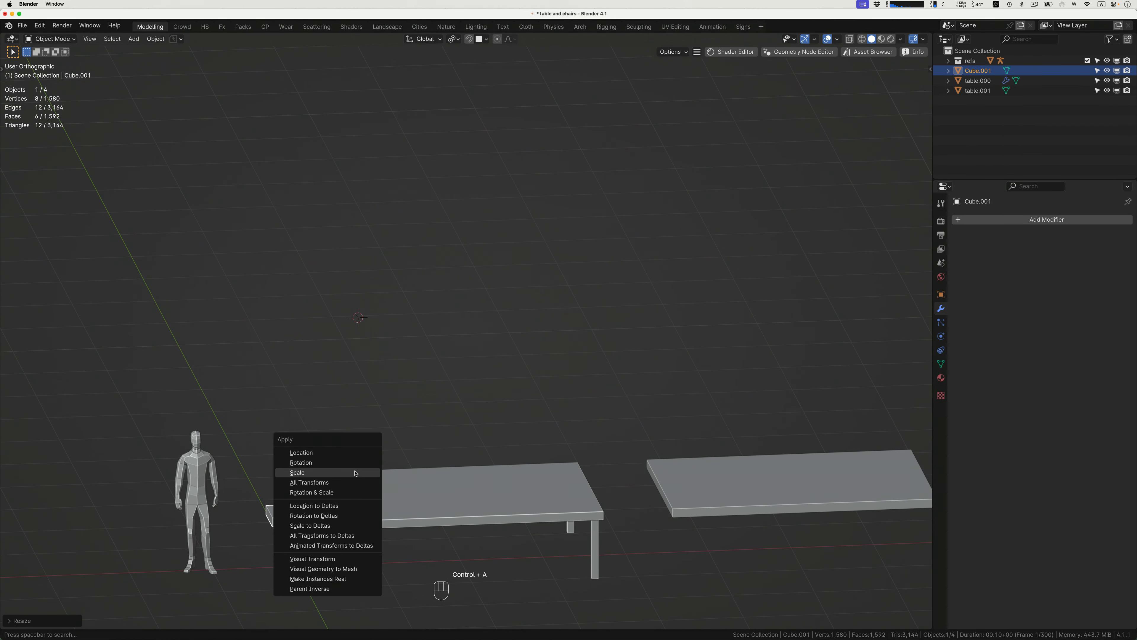
left_click(356, 473)
middle_click_drag(356, 473, 655, 306)
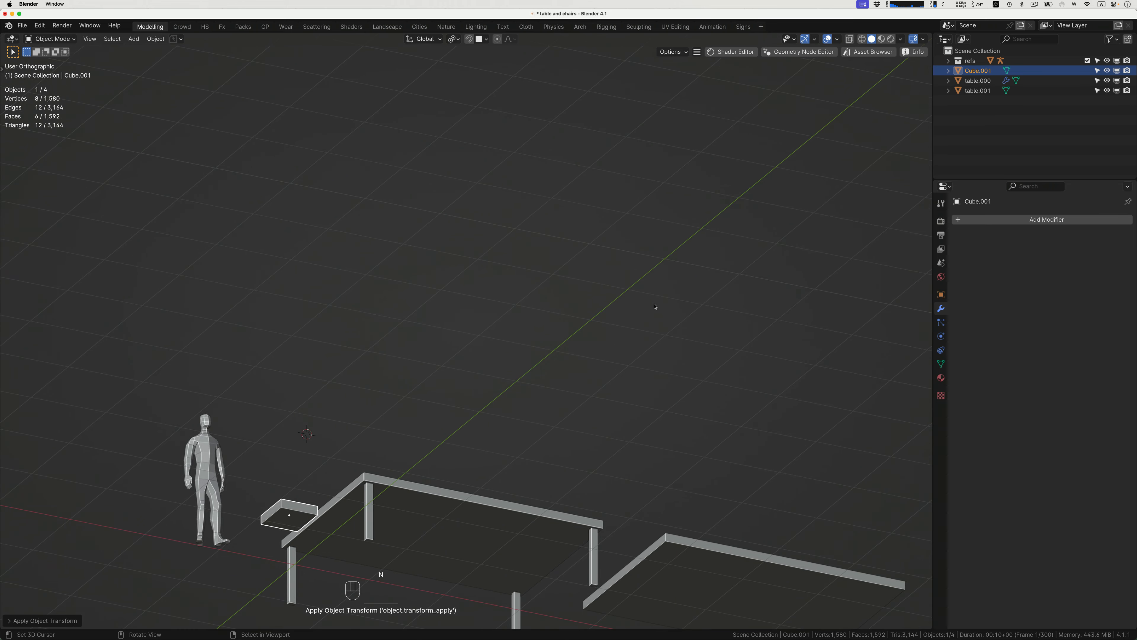
key("n")
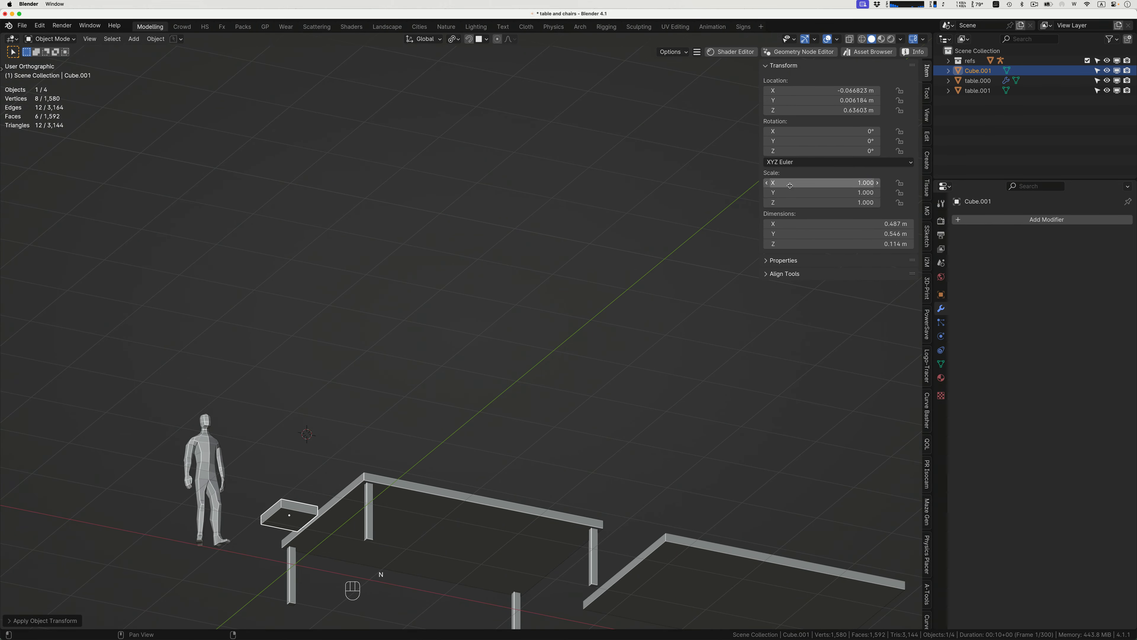
key("n")
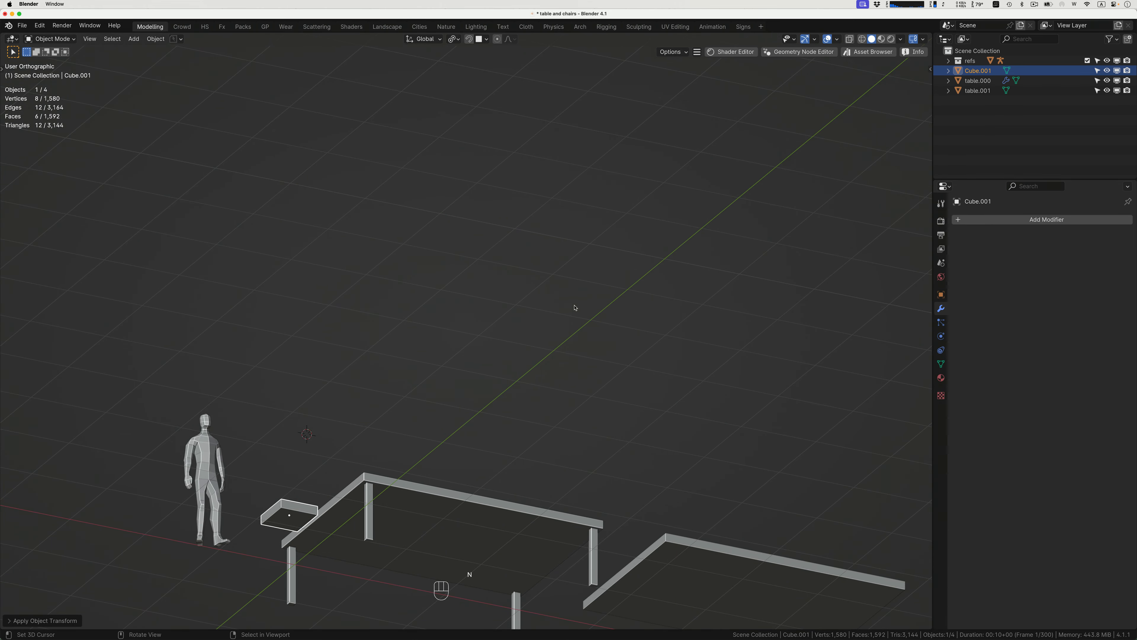
In Edit Mode, add a centered loop cut running along Y and bevel it into two loops near the seat slab's sides.
scroll(528, 325, "down", 5)
scroll(528, 325, "left", 5, "shift")
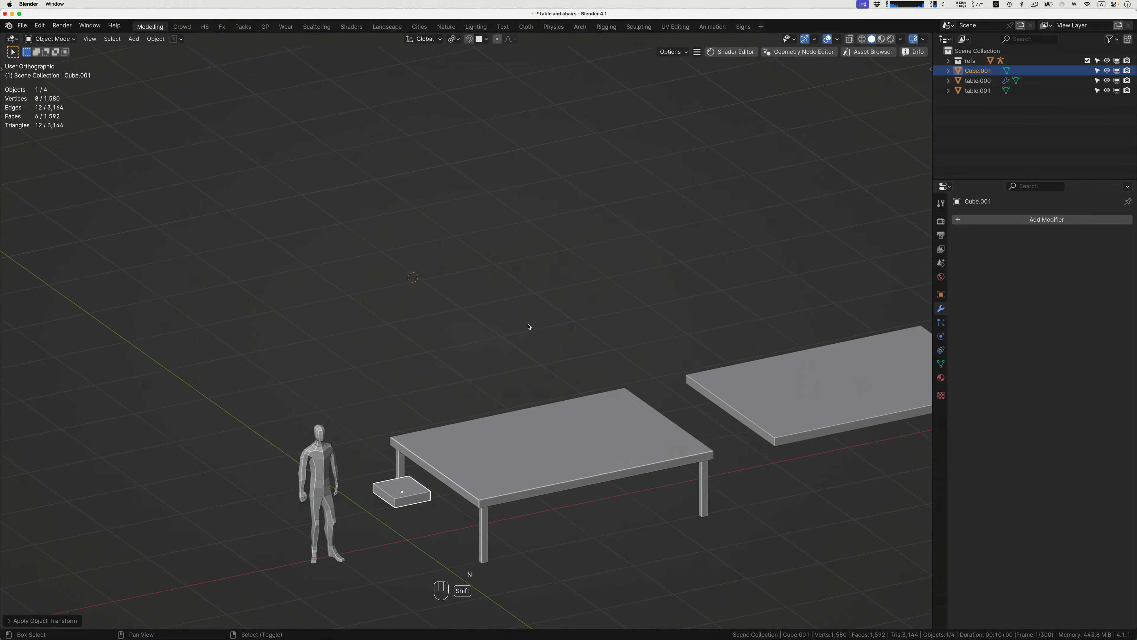
scroll(529, 327, "left", 3, "shift")
scroll(468, 357, "up", 5)
scroll(468, 357, "right", 5)
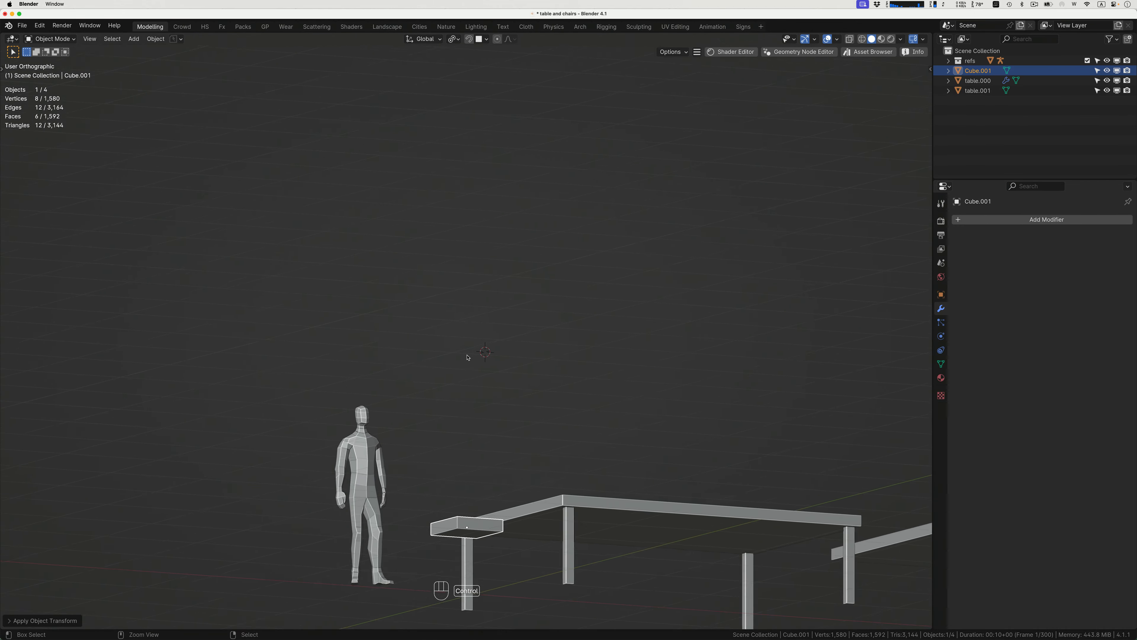
scroll(468, 357, "down", 2, "shift")
scroll(468, 357, "down", 5)
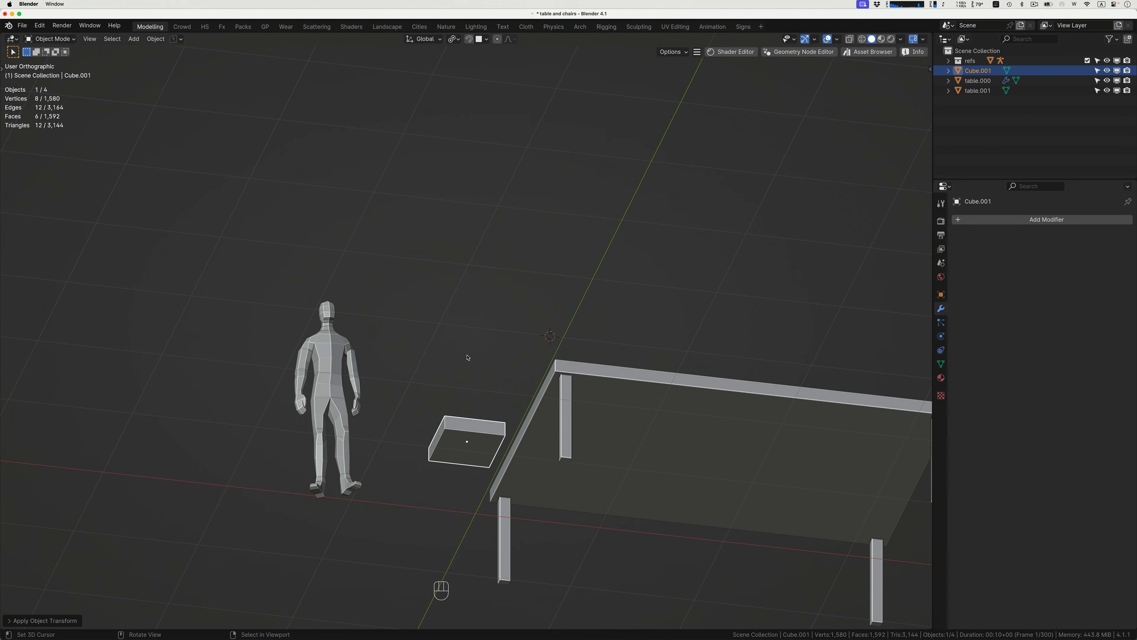
key("Tab")
key("ctrl+r")
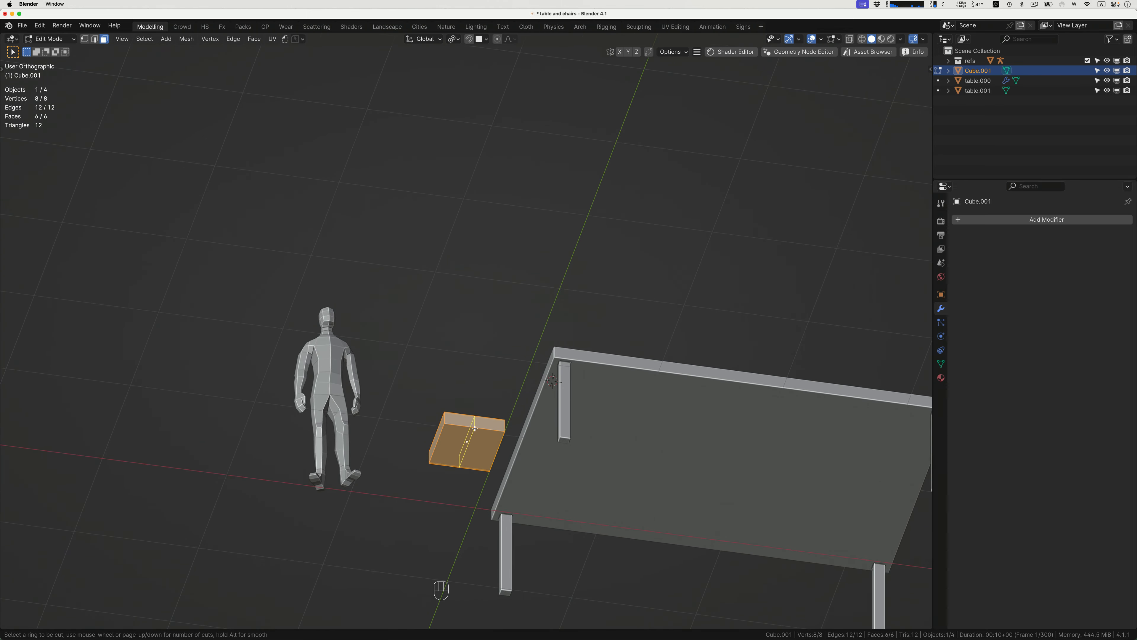
left_click(475, 429)
key("ctrl+b")
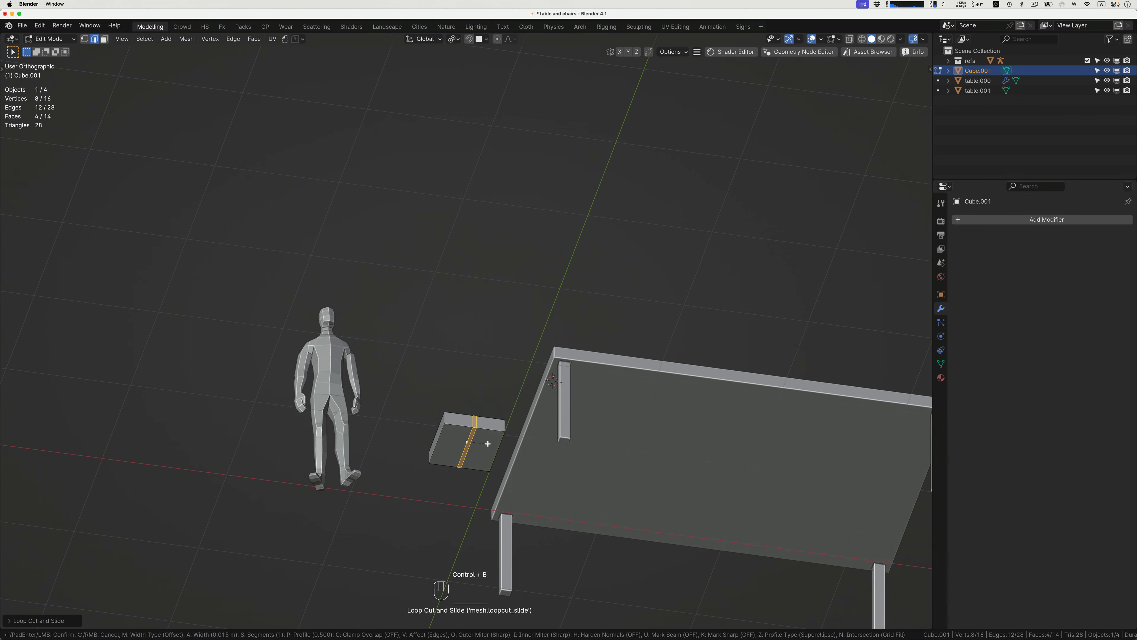
left_click(496, 443)
Add a centered loop cut running along X and bevel it into two loops near the seat slab's front and back edges.
key("ctrl+r")
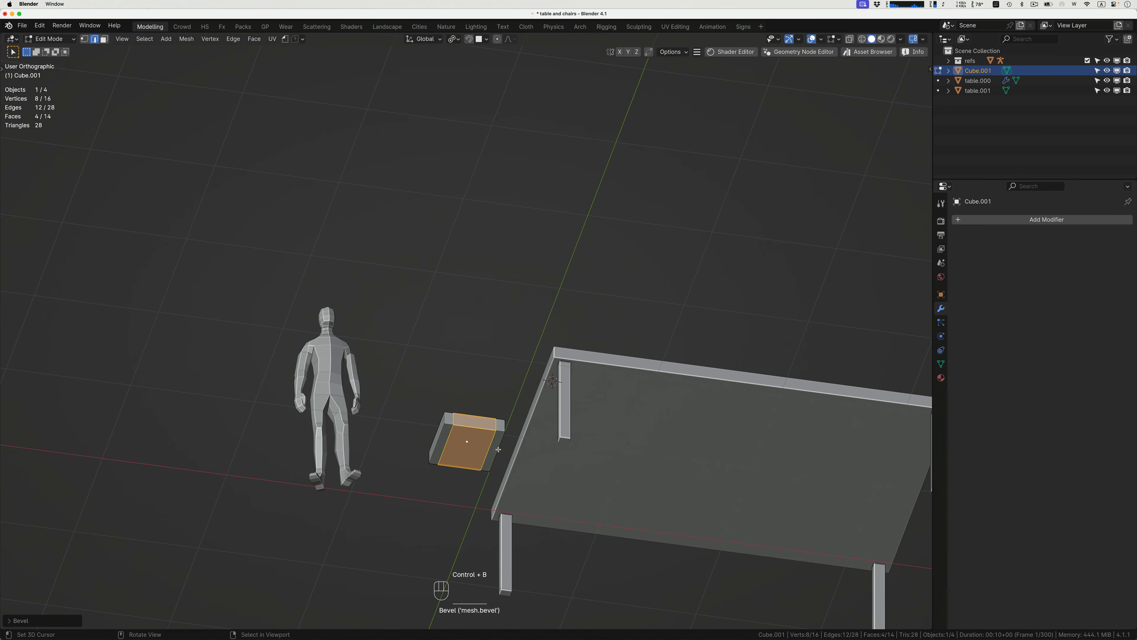
left_click(499, 450)
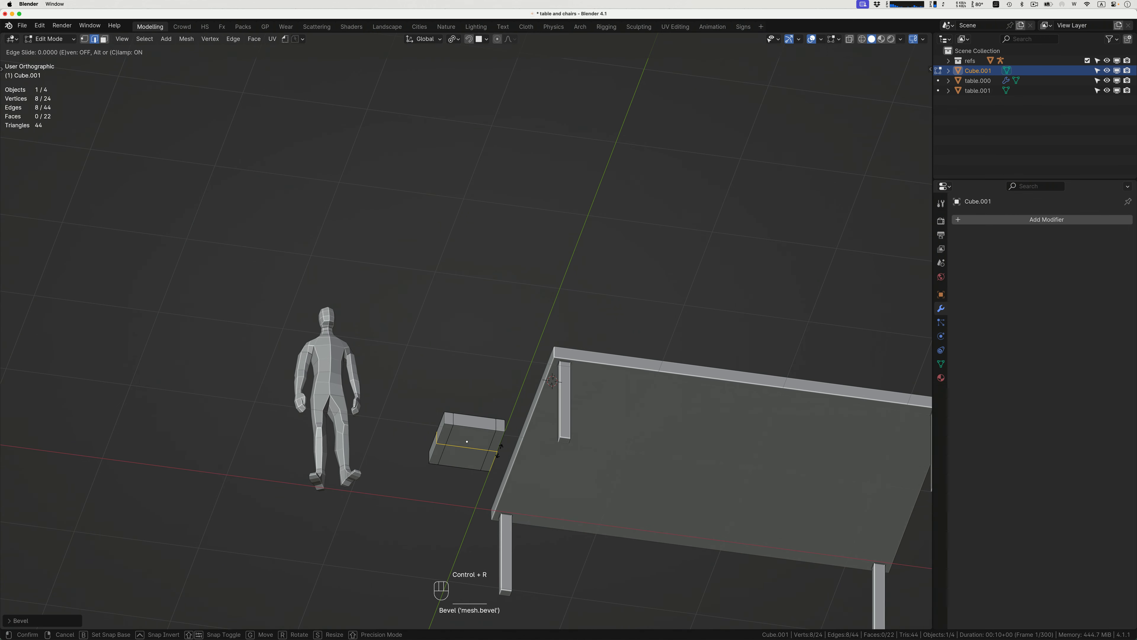
left_click(500, 450)
key("ctrl+b")
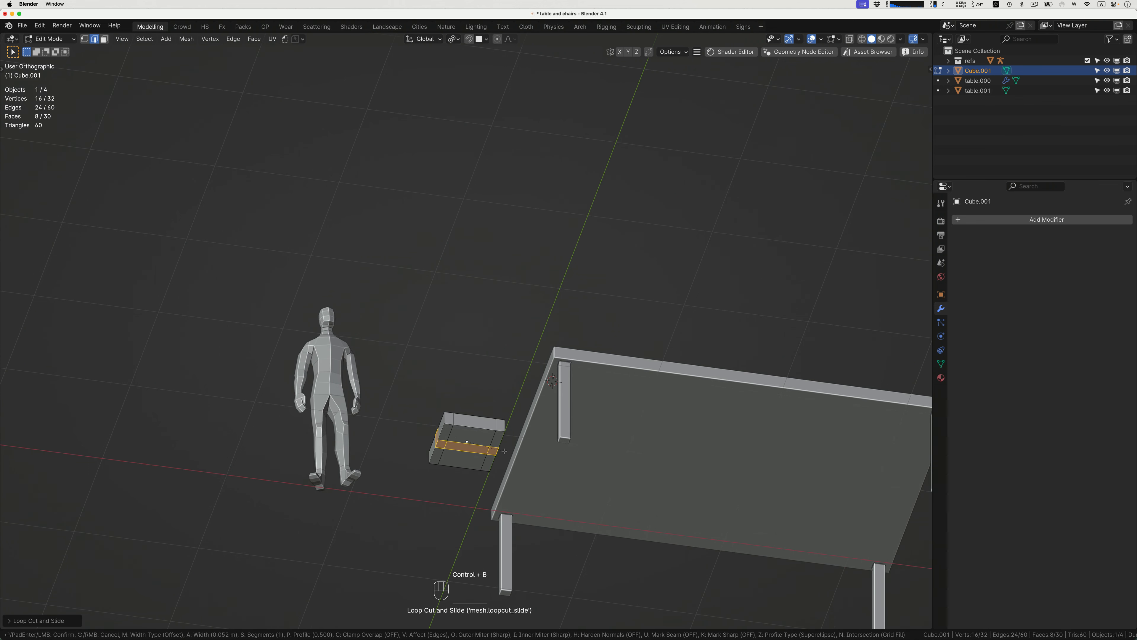
left_click(512, 451)
Select the four corner faces on the seat slab's underside and inset them slightly.
key("3")
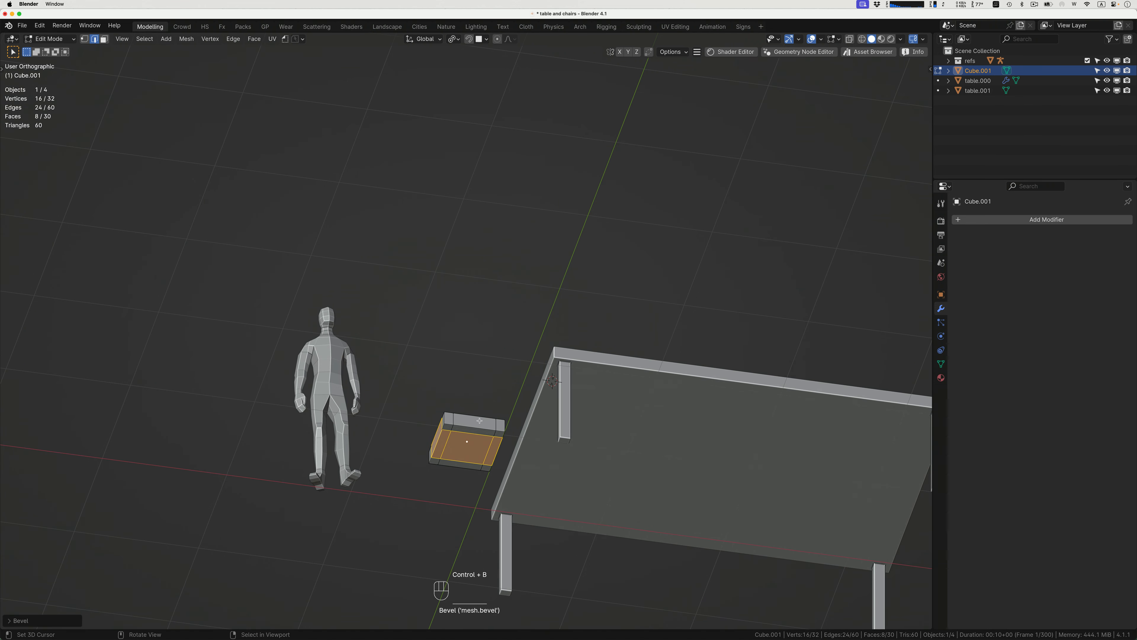
left_click(449, 425)
left_click(499, 435, "shift")
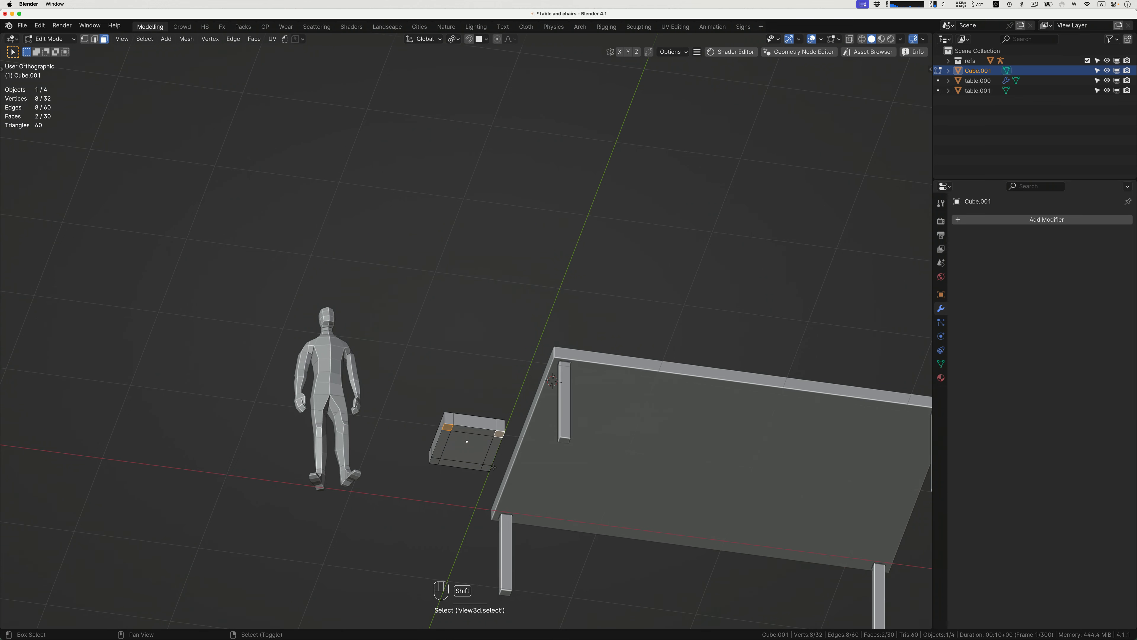
left_click(486, 468, "shift")
left_click(435, 459, "shift")
scroll(522, 421, "up", 5, "ctrl")
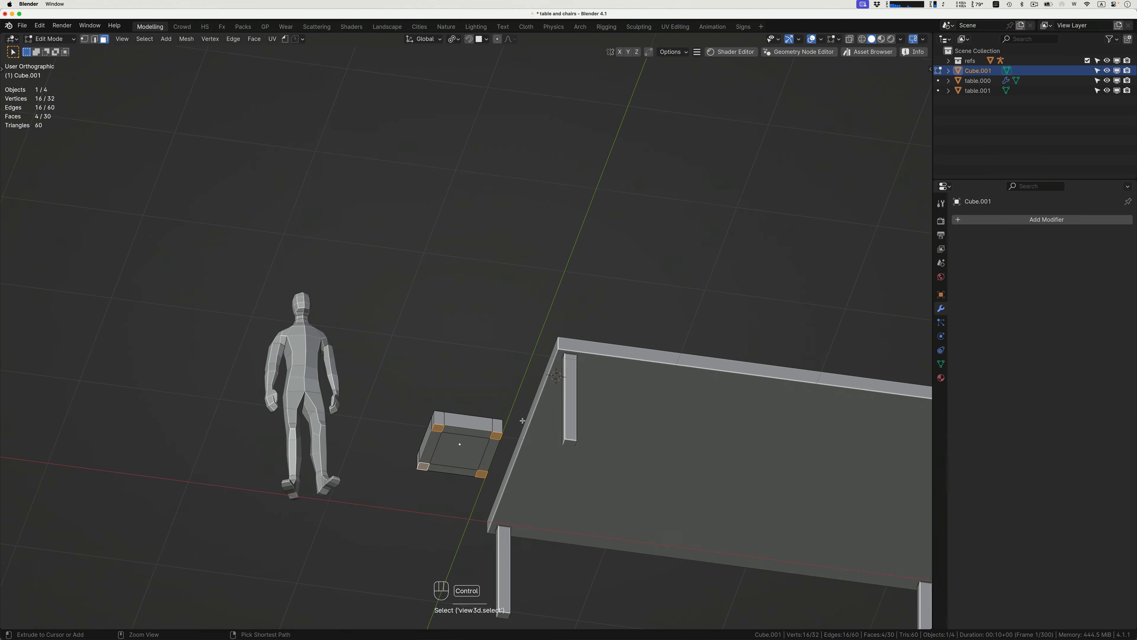
scroll(522, 420, "up", 1, "ctrl")
key("i")
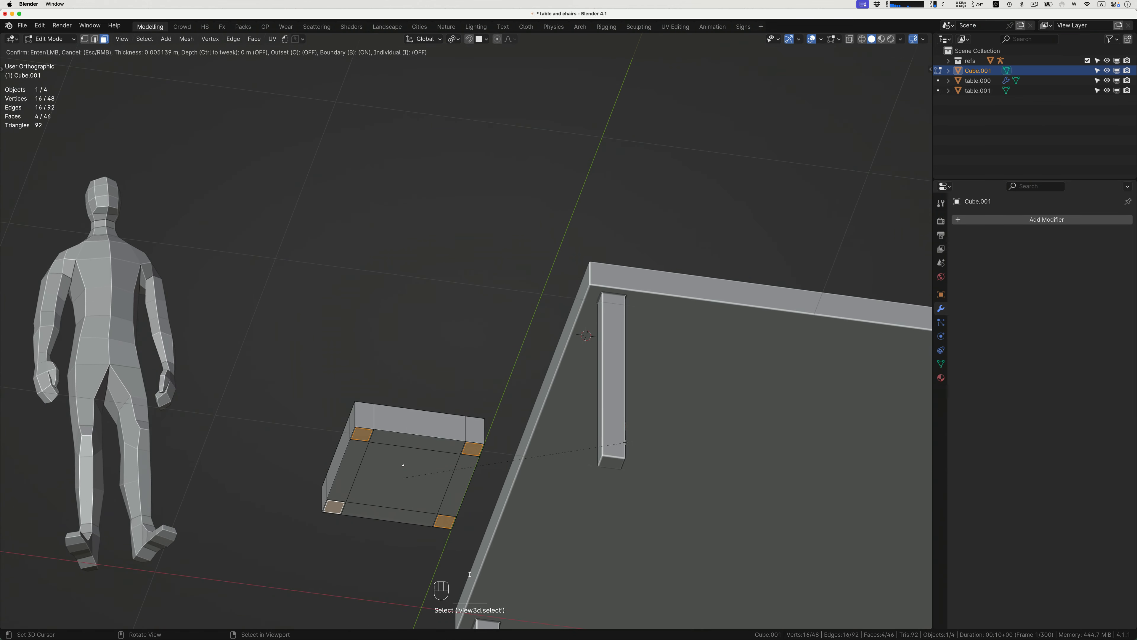
left_click(590, 443)
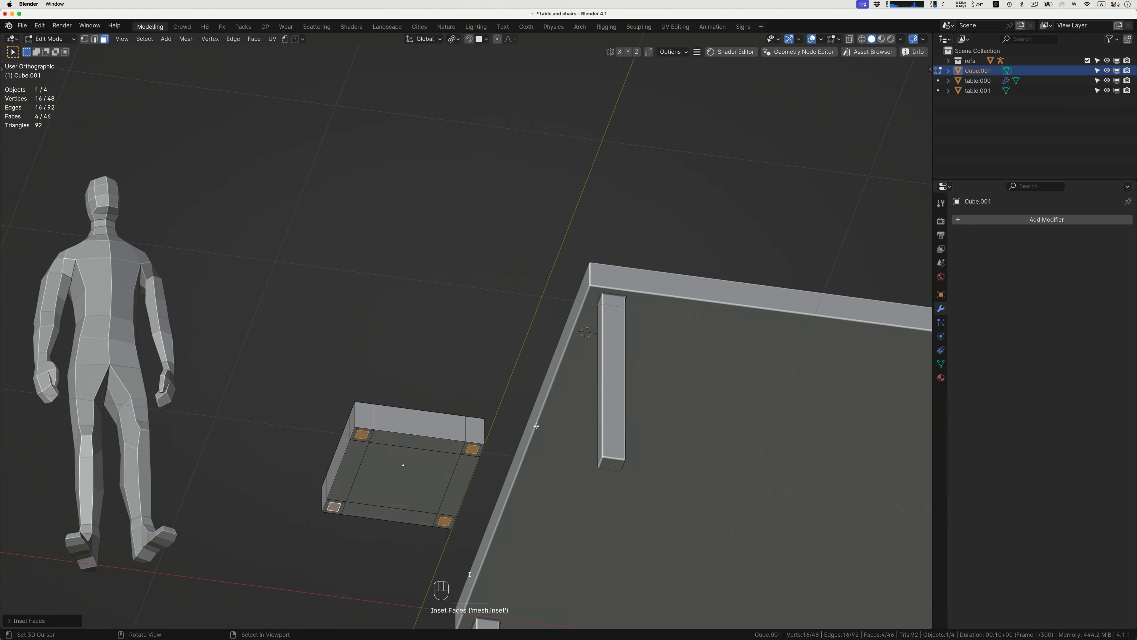
Extrude the four inset corner faces downward to form the chair's legs.
middle_click_drag(537, 425, 539, 394)
key("e")
left_click(554, 518)
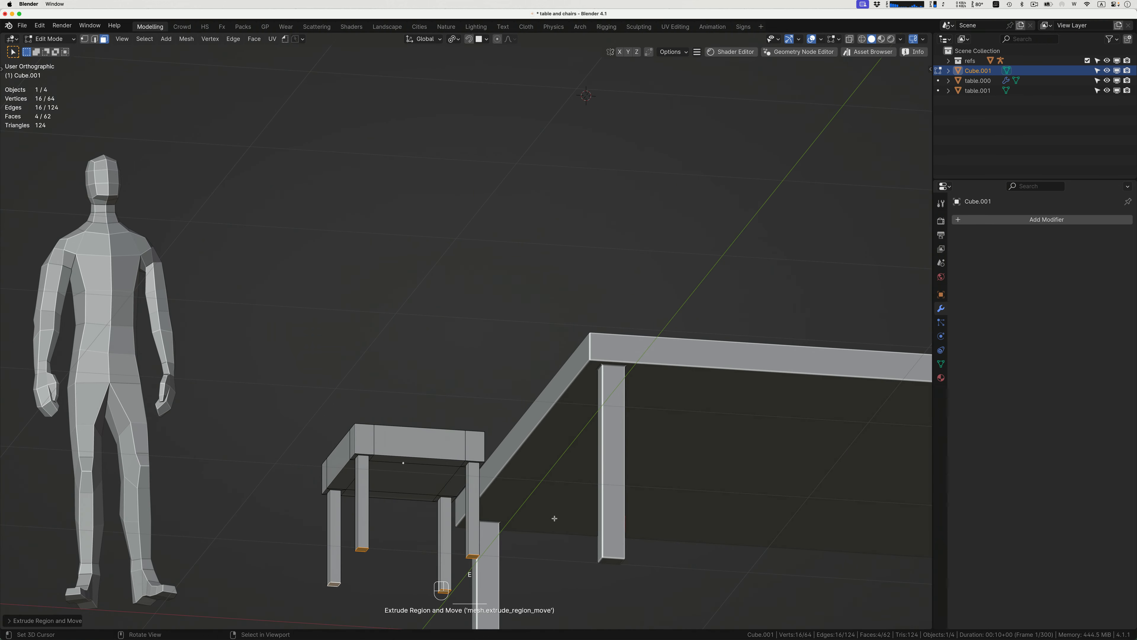
key("KP_1")
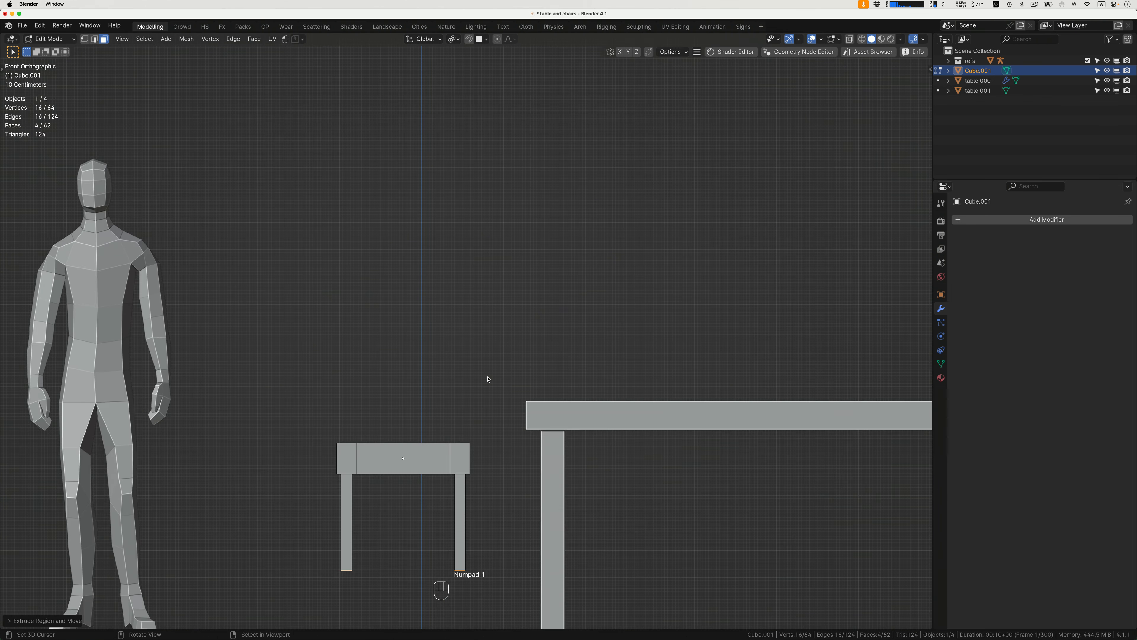
scroll(493, 351, "down", 5)
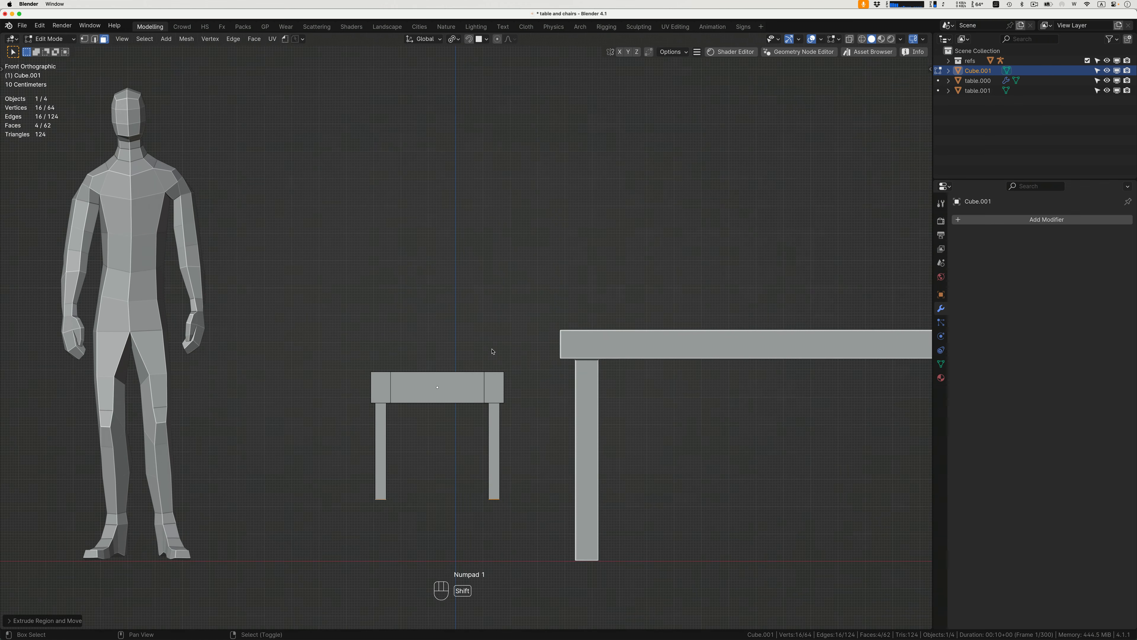
scroll(493, 351, "up", 8)
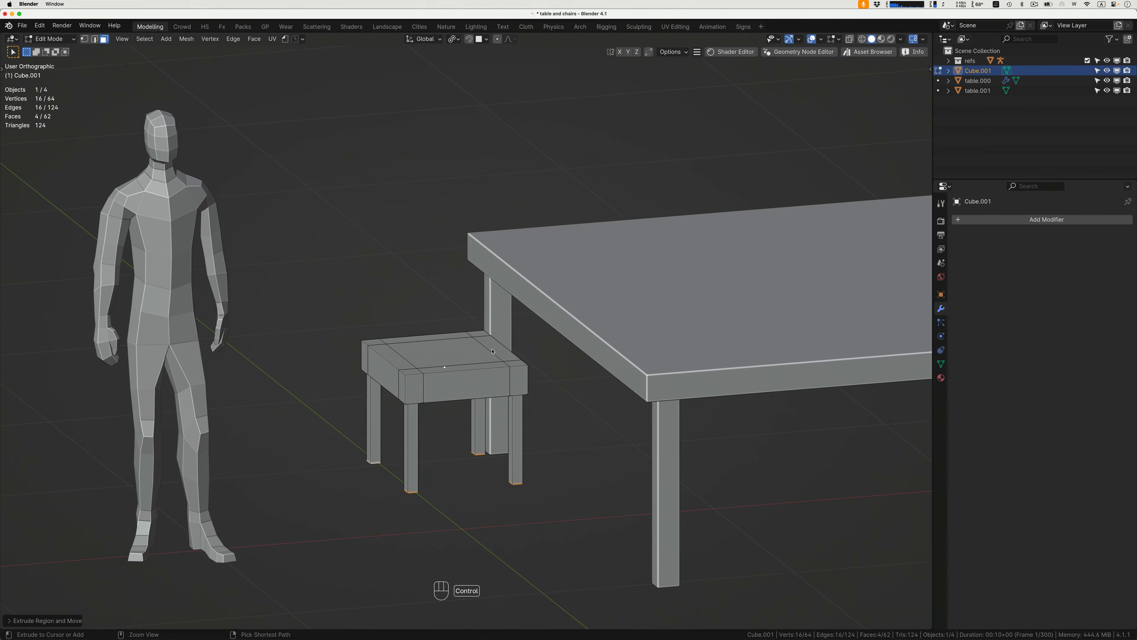
scroll(509, 364, "down", 1)
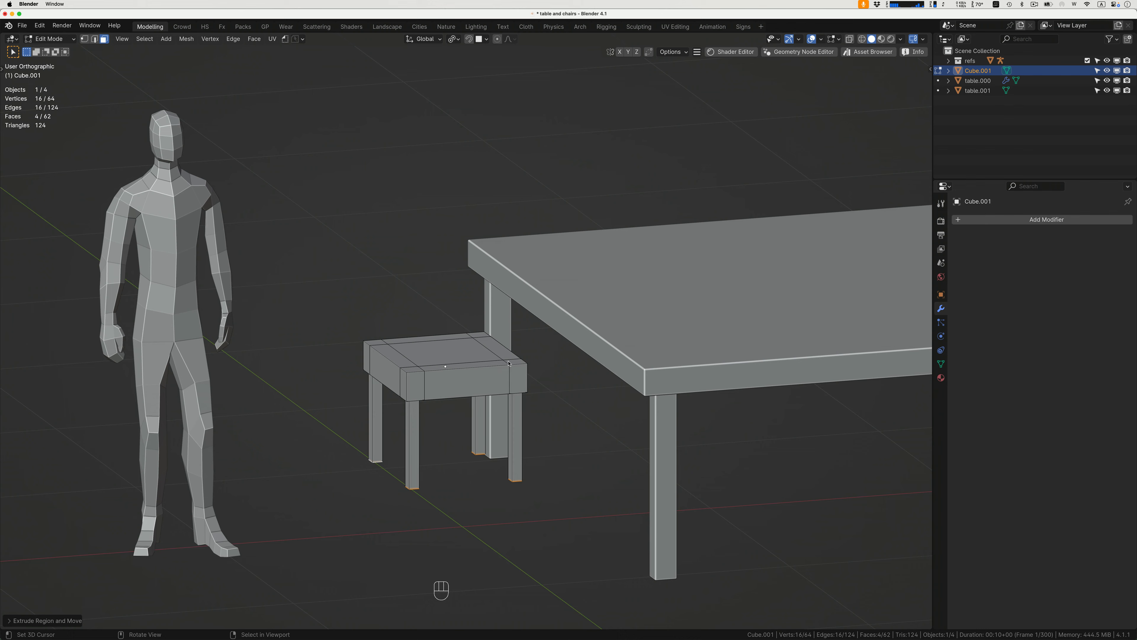
In Object Mode, lower the chair along Z until its legs end just above floor level.
key("Tab")
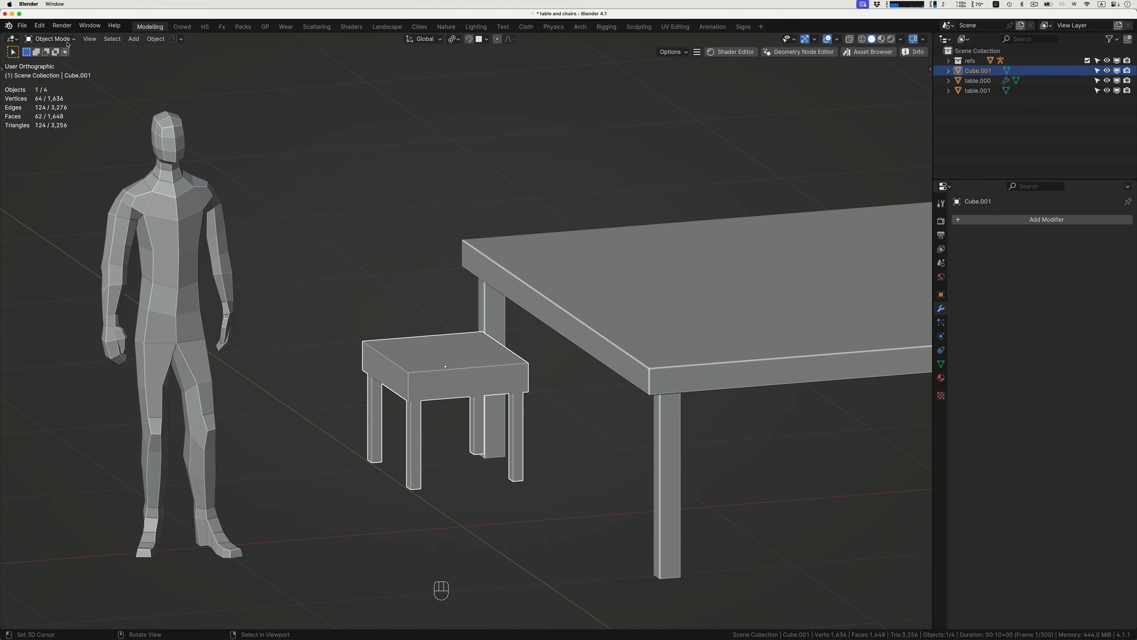
scroll(446, 364, "down", 1)
scroll(446, 363, "down", 5)
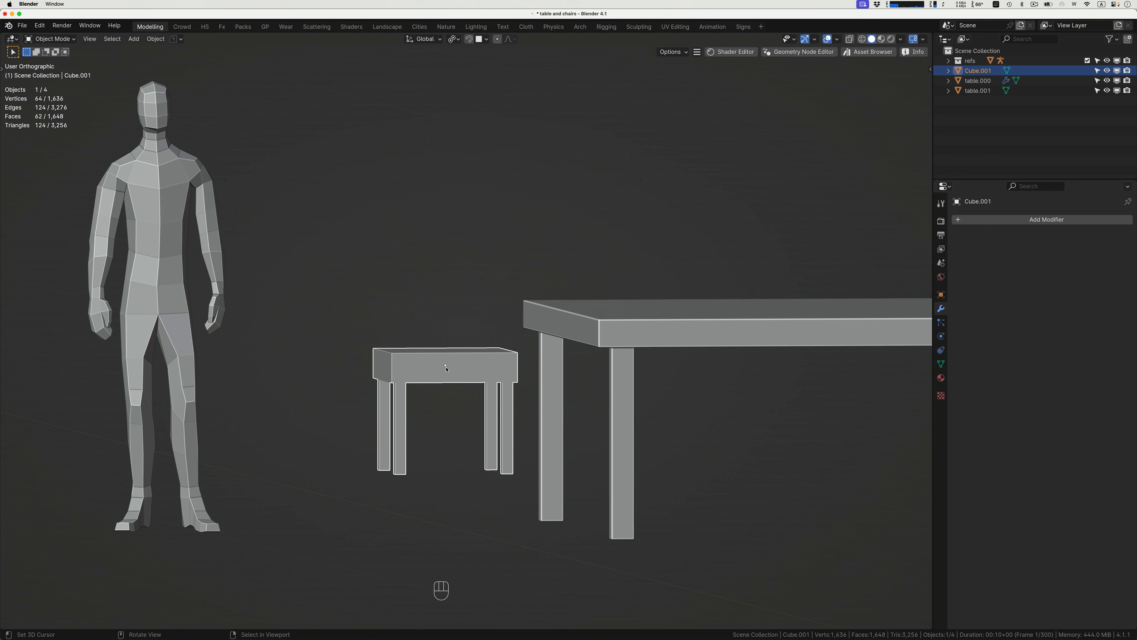
key("g")
key("z")
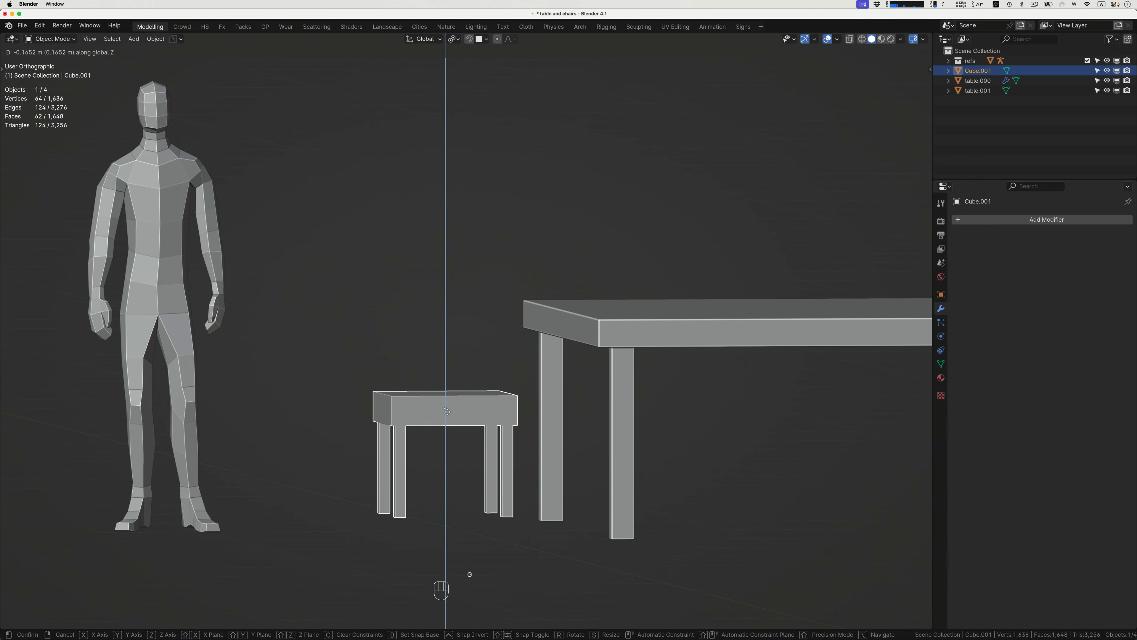
left_click(448, 413)
key("KP_1")
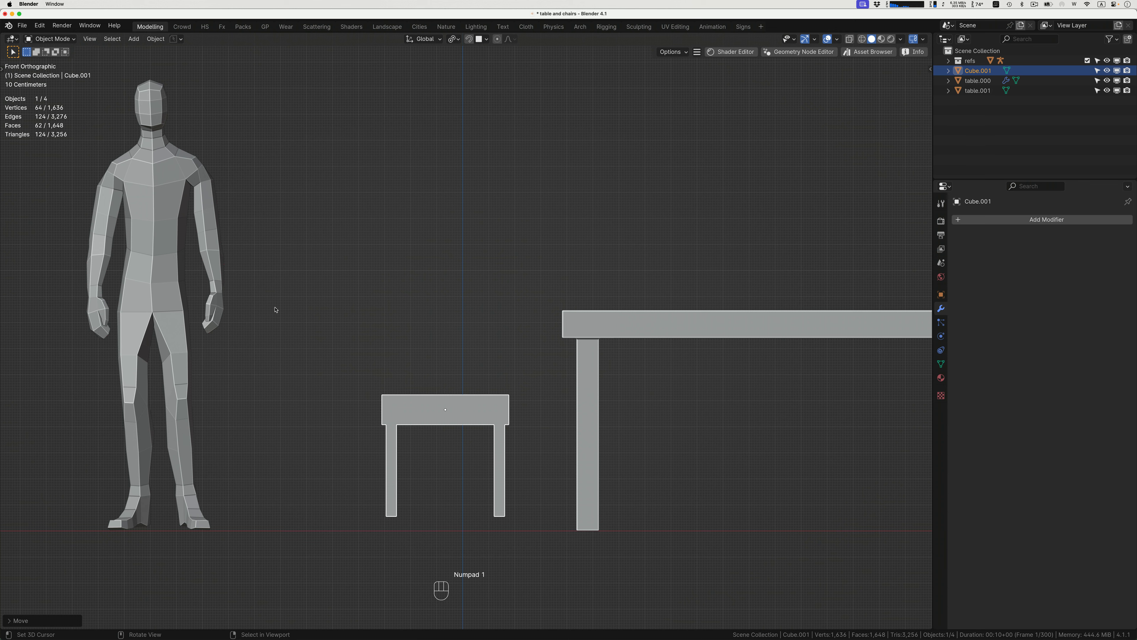
key("g")
key("z")
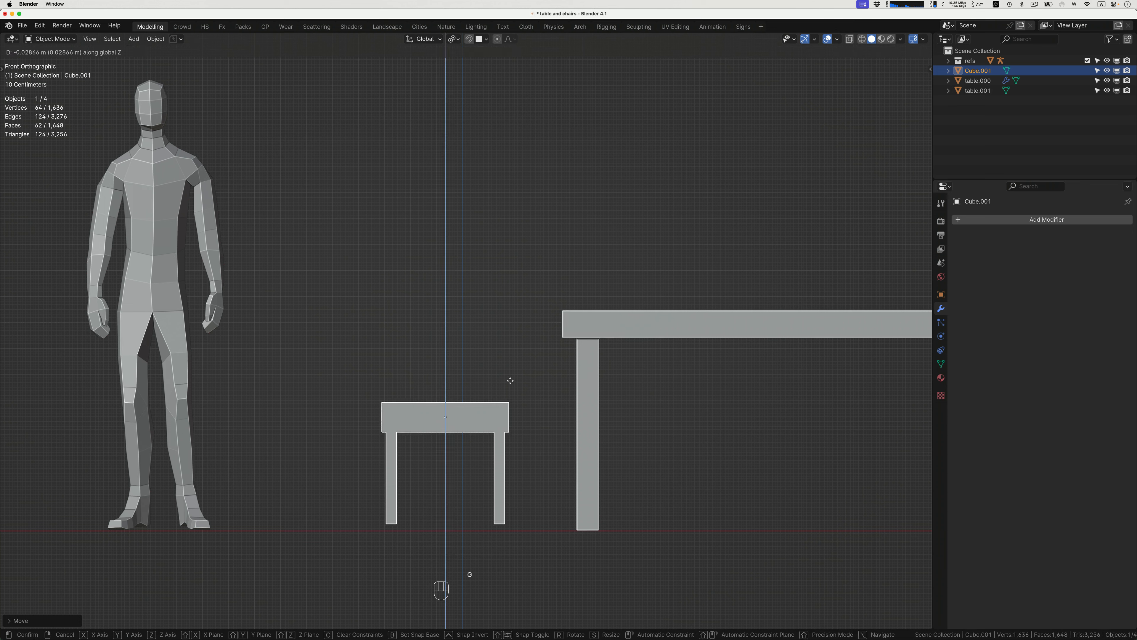
left_click(510, 382)
In Edit Mode, set the global median Z of the four leg-bottom faces to 0 m.
key("Tab")
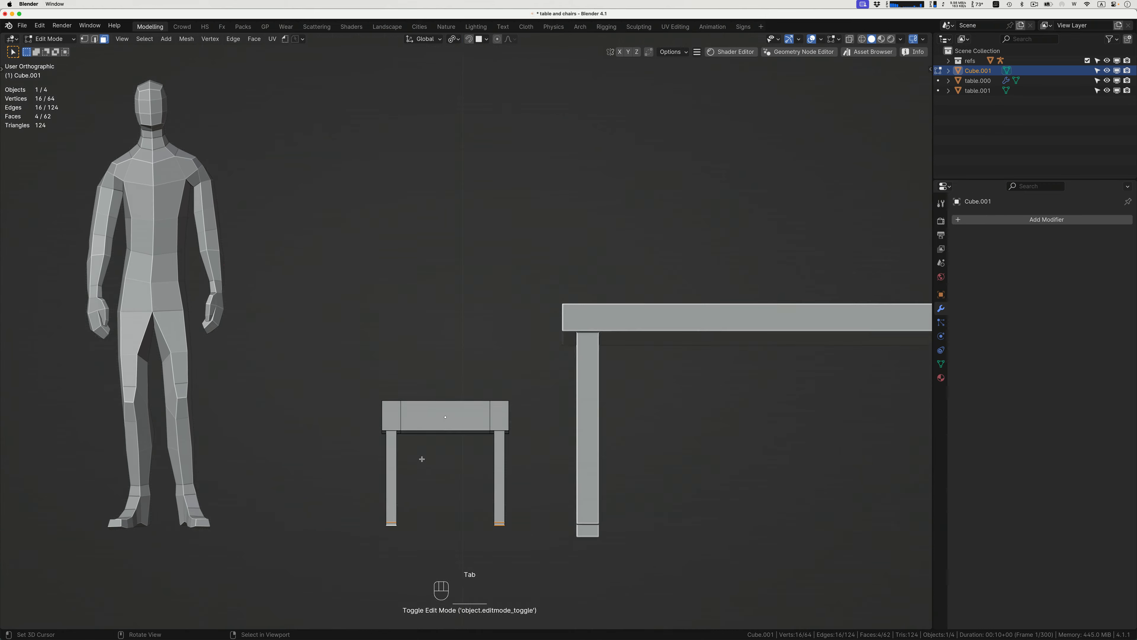
middle_click_drag(421, 459, 405, 470)
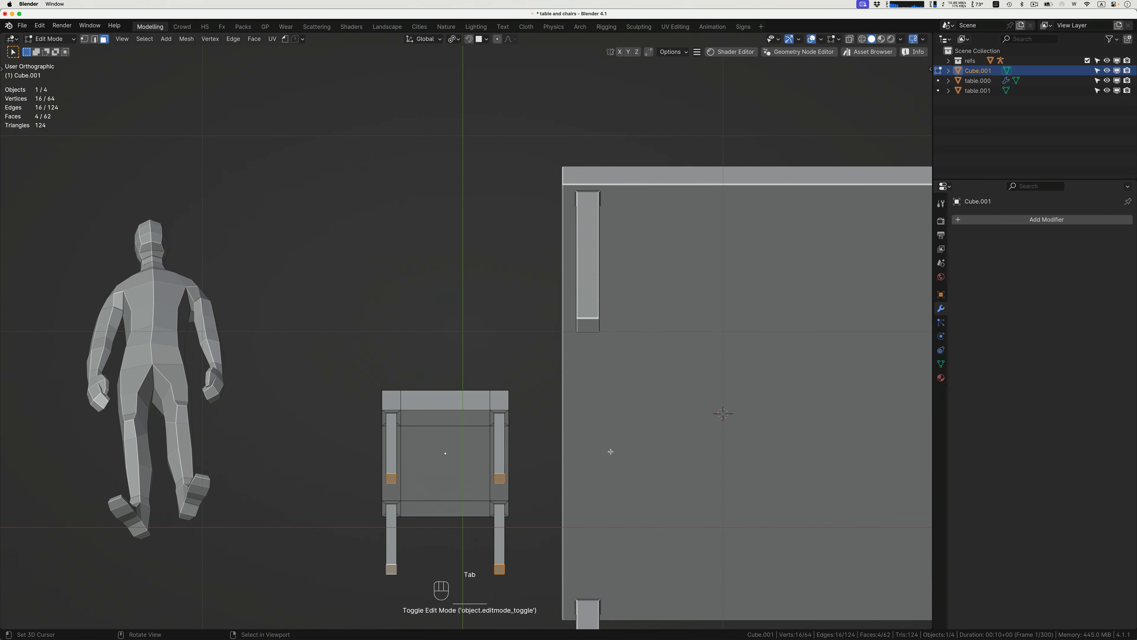
key("n")
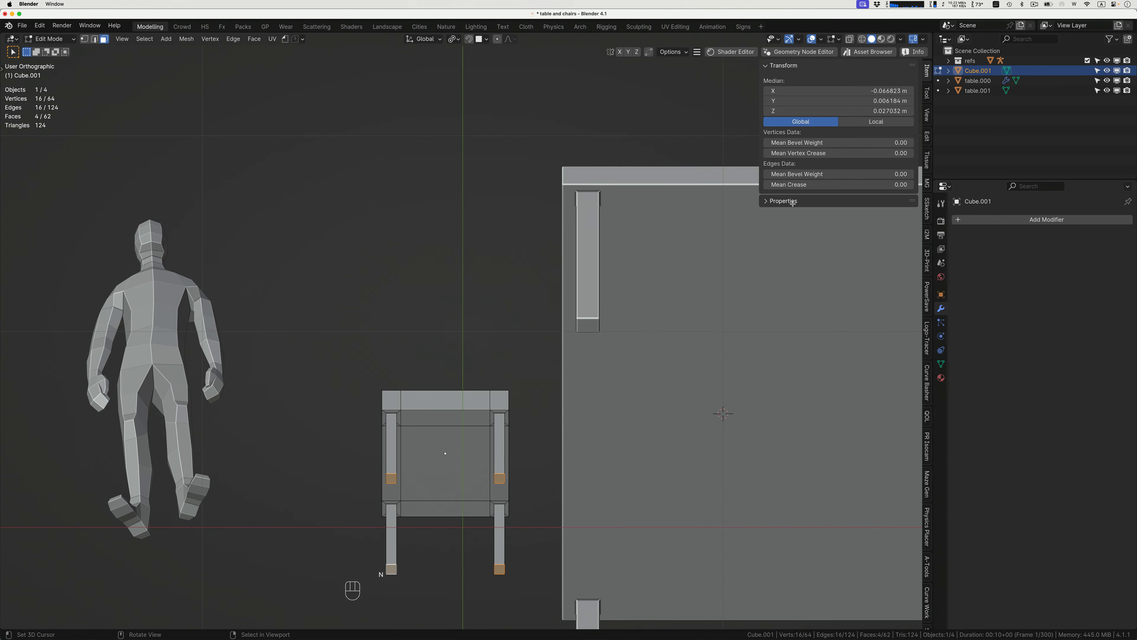
left_click(848, 111)
type("0")
key("Return")
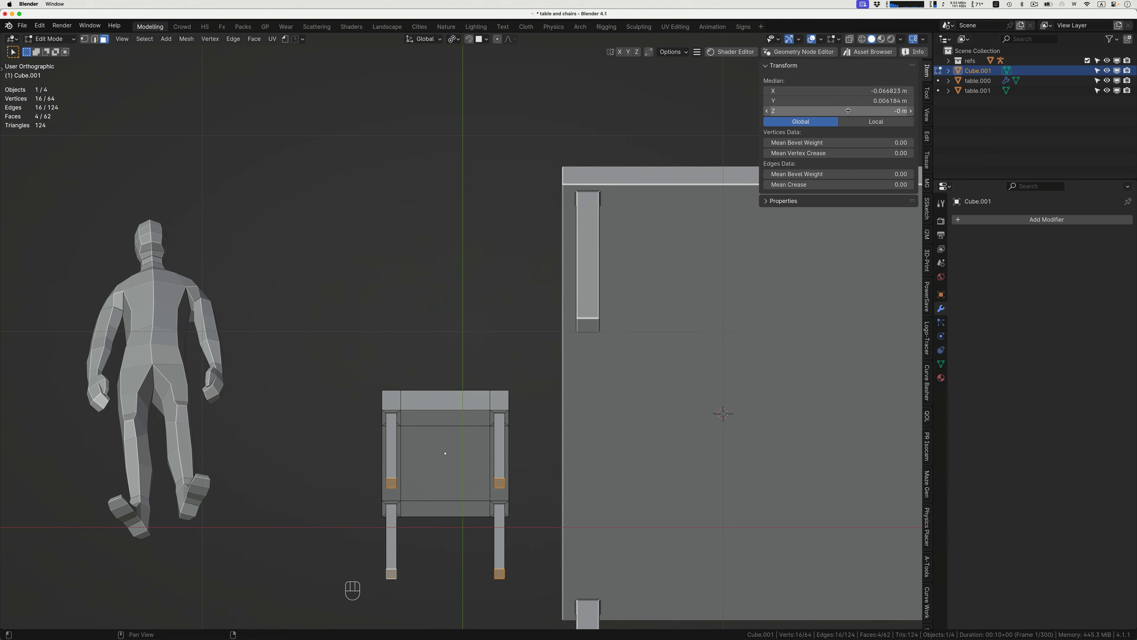
key("n")
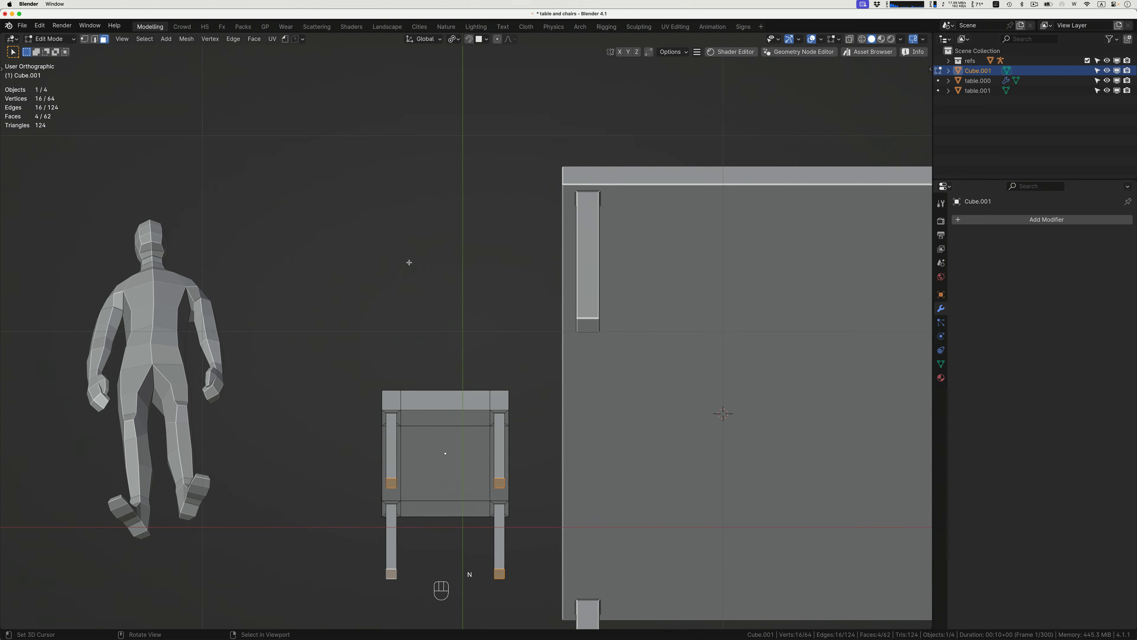
key("KP_1")
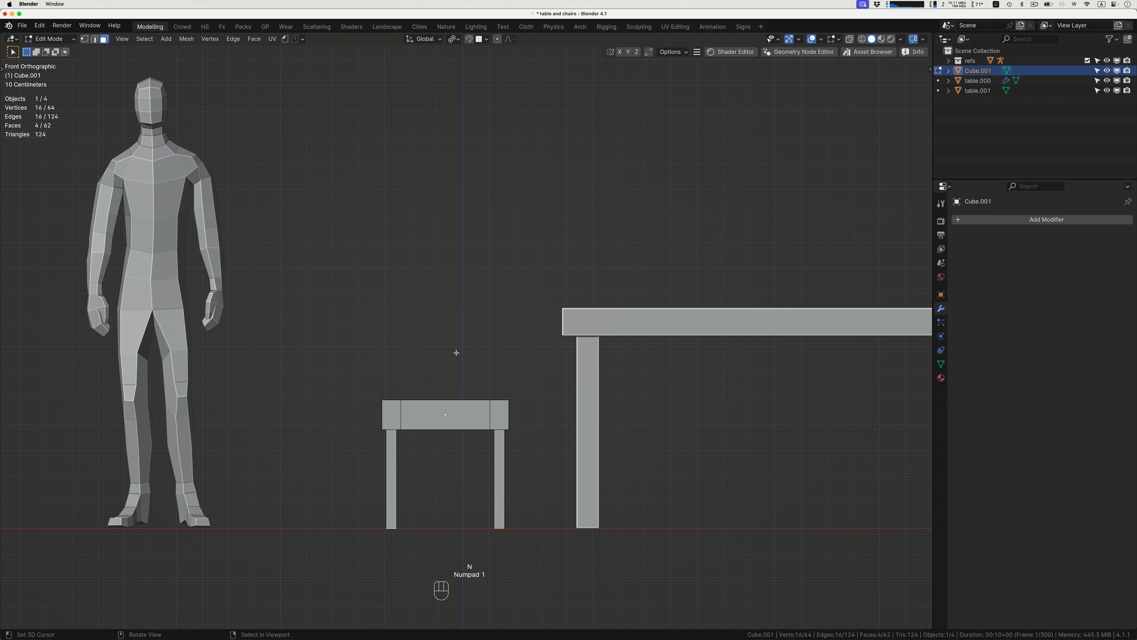
Select the three top faces along the seat's rear edge, away from the table, and extrude them up about 0.6 m as a backrest.
scroll(448, 376, "up", 5)
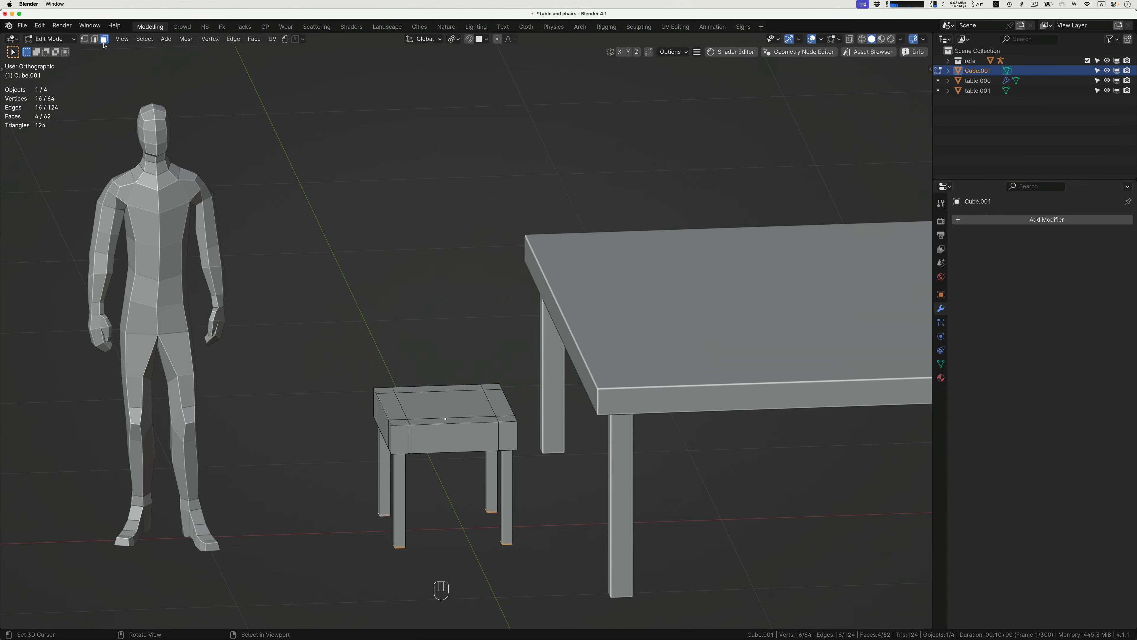
left_click(385, 388)
left_click(390, 406, "shift")
left_click(399, 422, "shift")
middle_click_drag(381, 384, 380, 382)
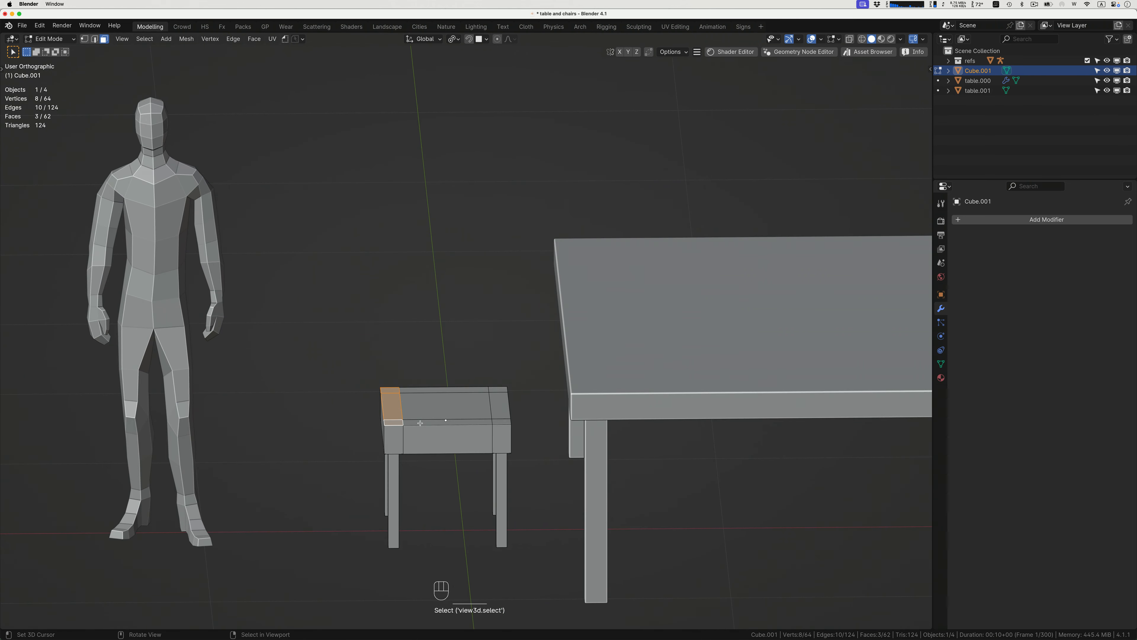
key("e")
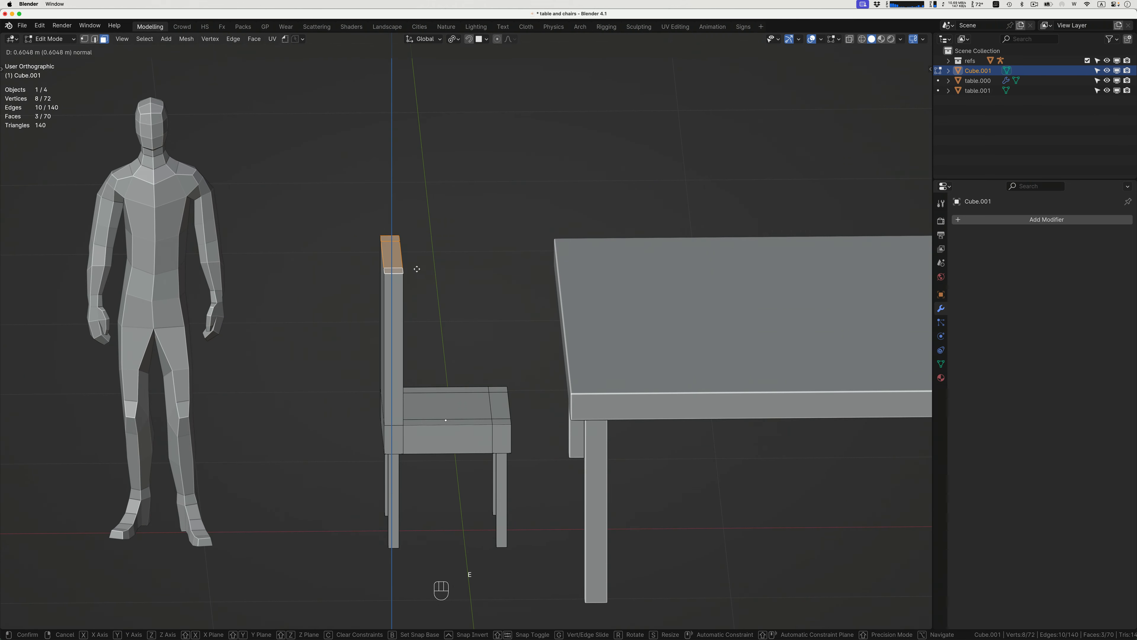
left_click(416, 260)
middle_click_drag(417, 260, 419, 269)
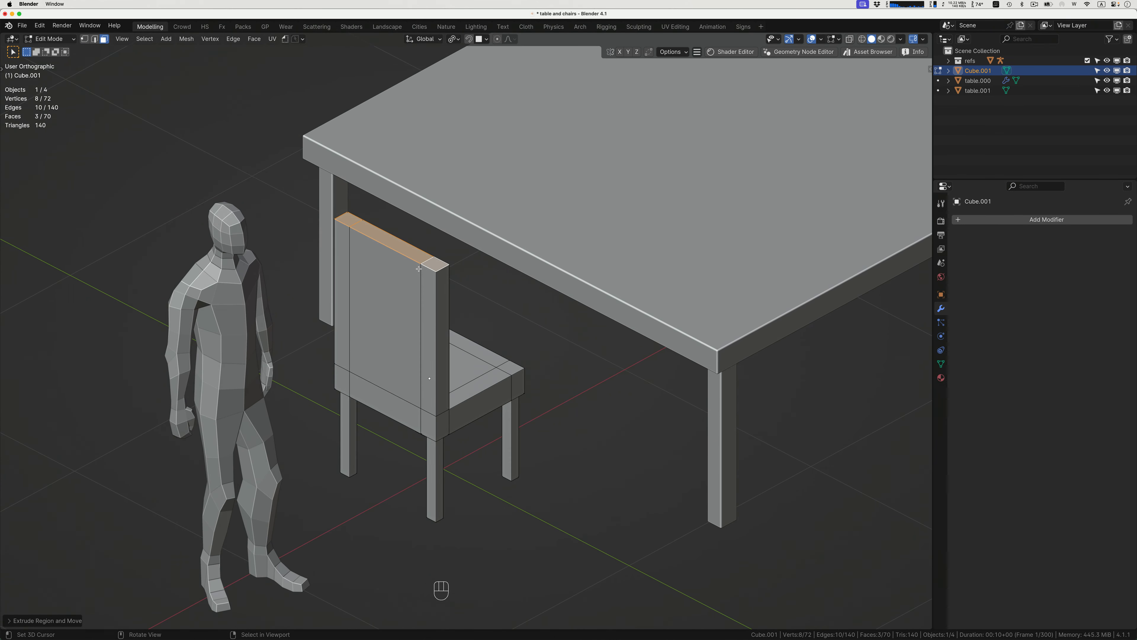
Round the backrest's two upper outer corner edges with a four-segment bevel about 0.05 m wide, and return to Object Mode.
key("2")
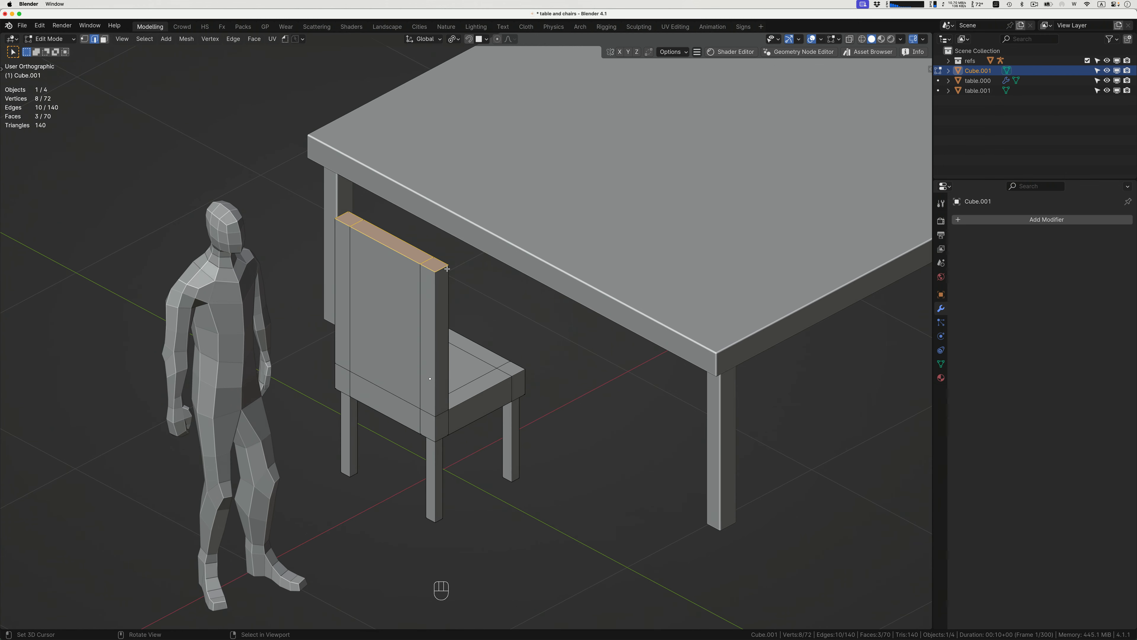
middle_click_drag(389, 245, 391, 242)
left_click(392, 242)
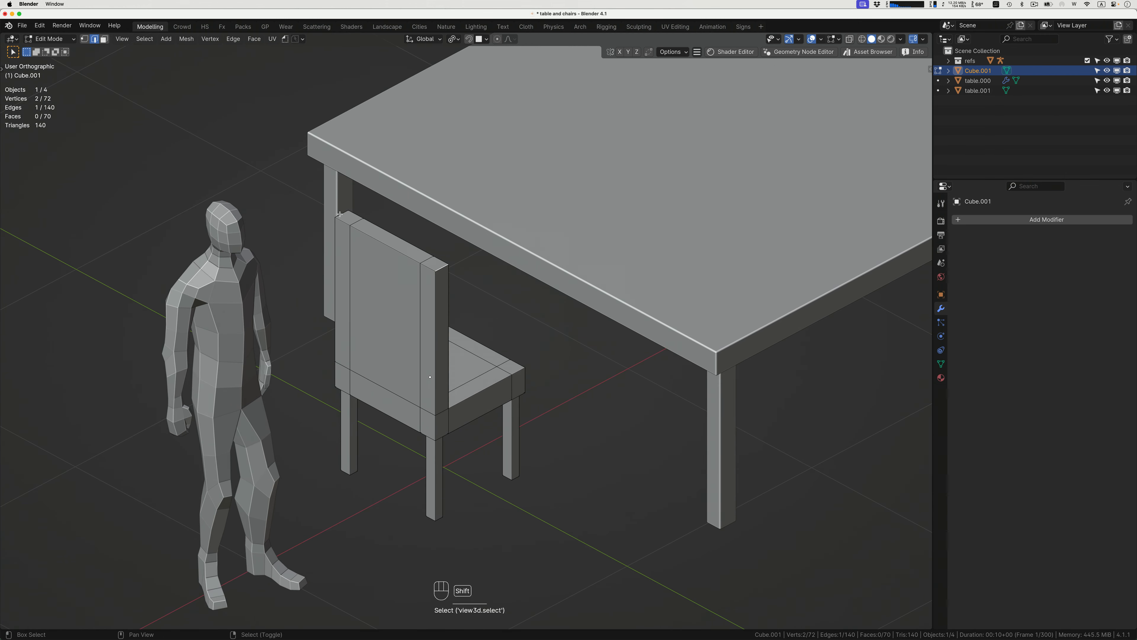
key("ctrl+b")
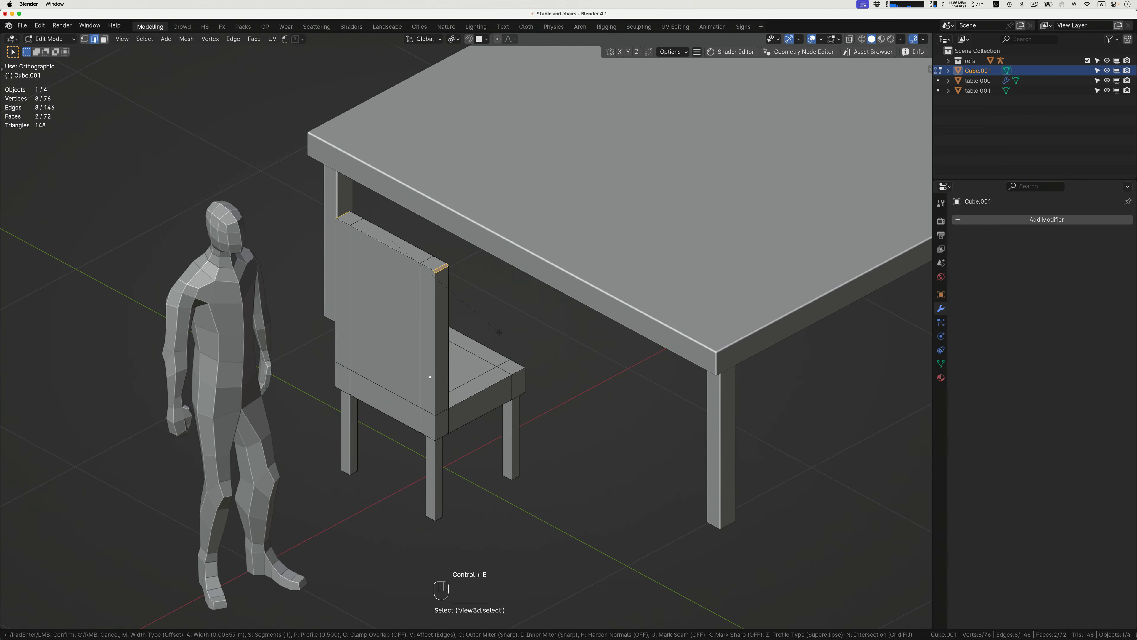
scroll(500, 335, "up", 3)
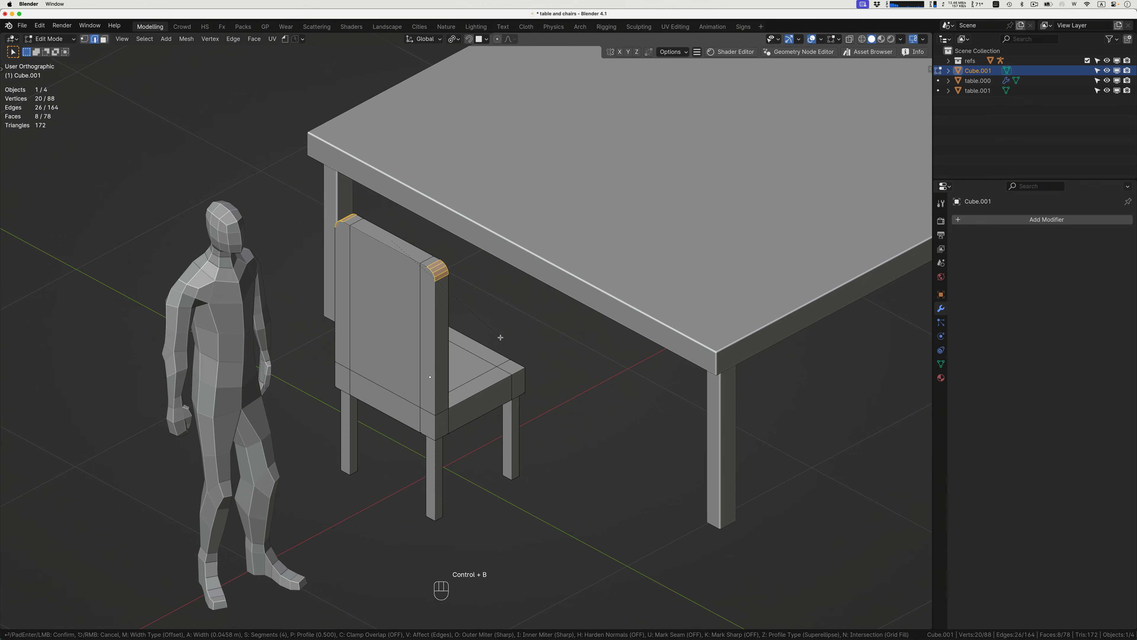
left_click(500, 337)
middle_click_drag(500, 337, 478, 338)
key("Tab")
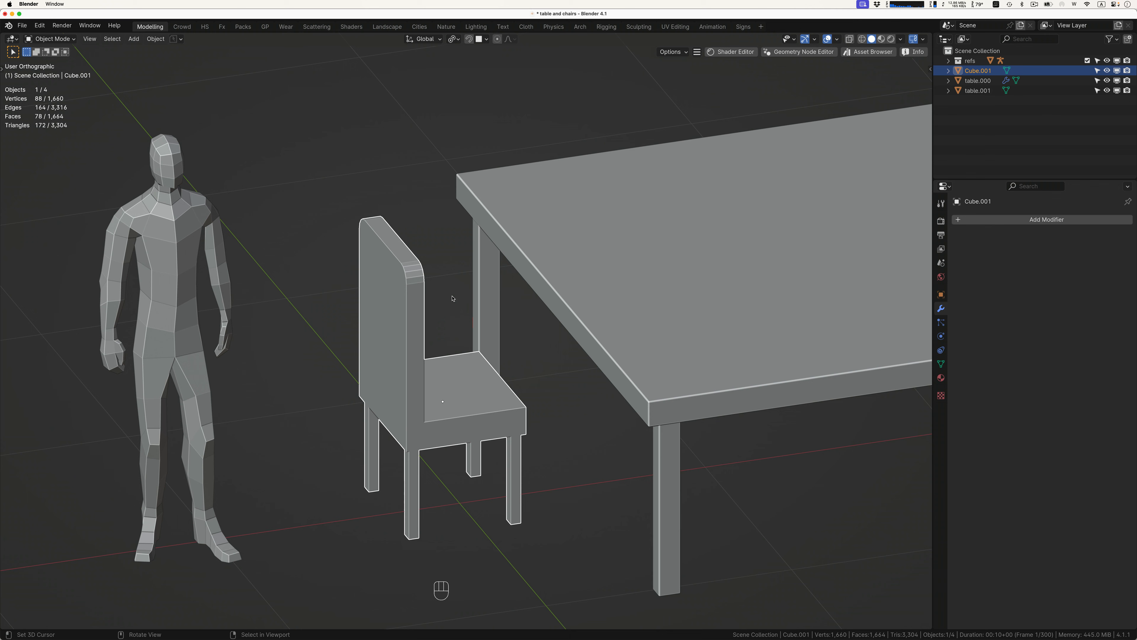
Apply Shade Smooth to the chair.
left_click(545, 281)
left_click(417, 298)
key("w")
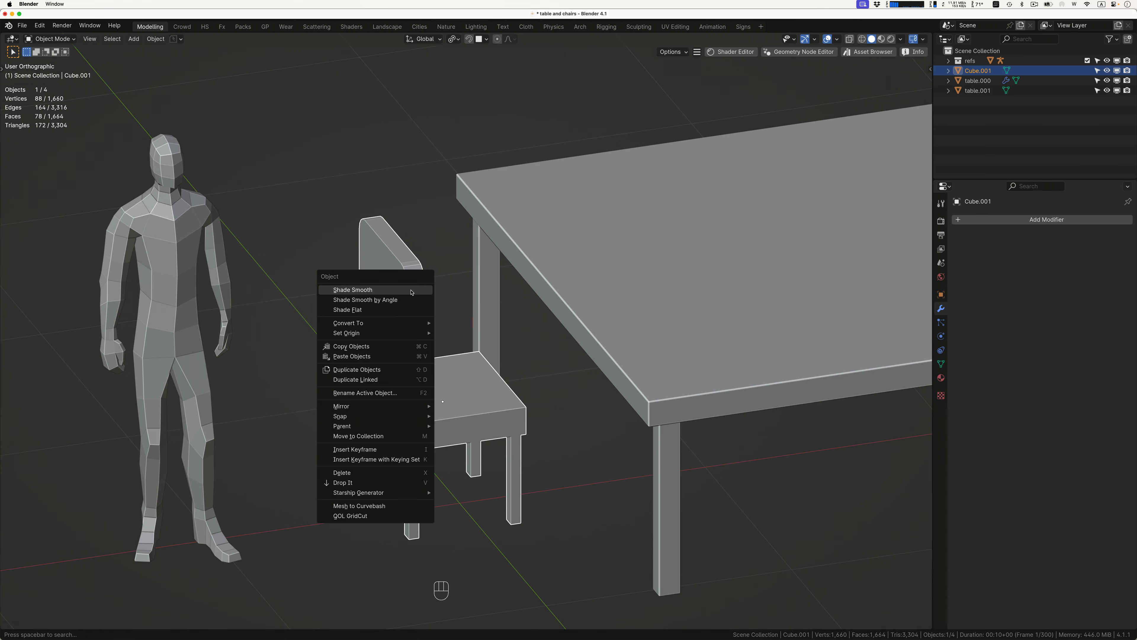
left_click(411, 290)
middle_click_drag(412, 292, 419, 287)
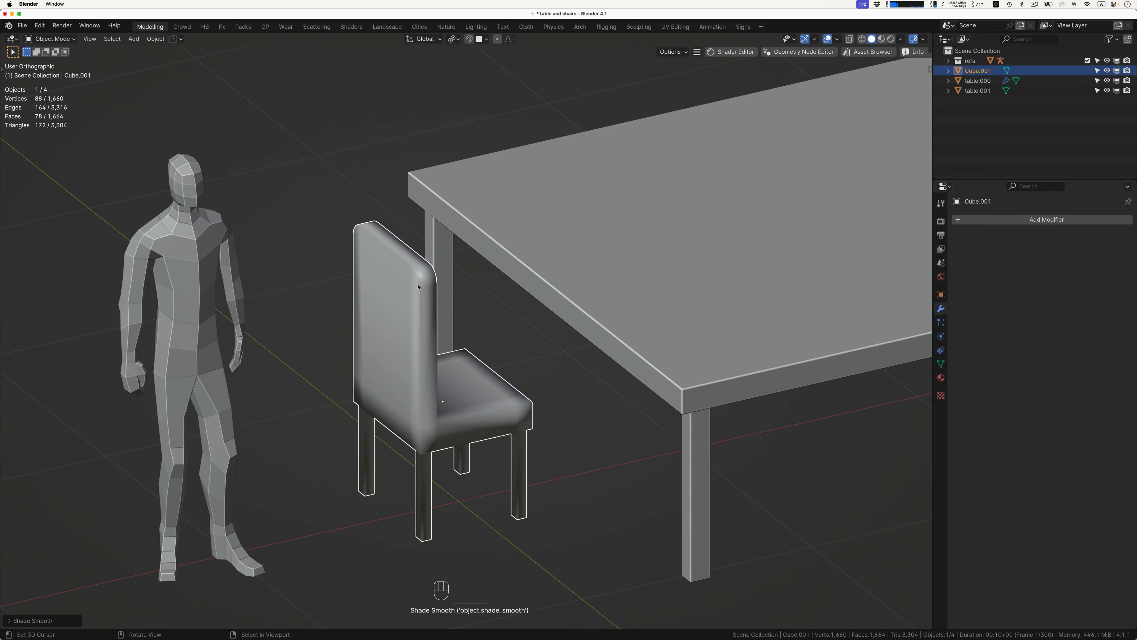
Apply Shade Smooth by Angle to the chair and view it from above.
key("w")
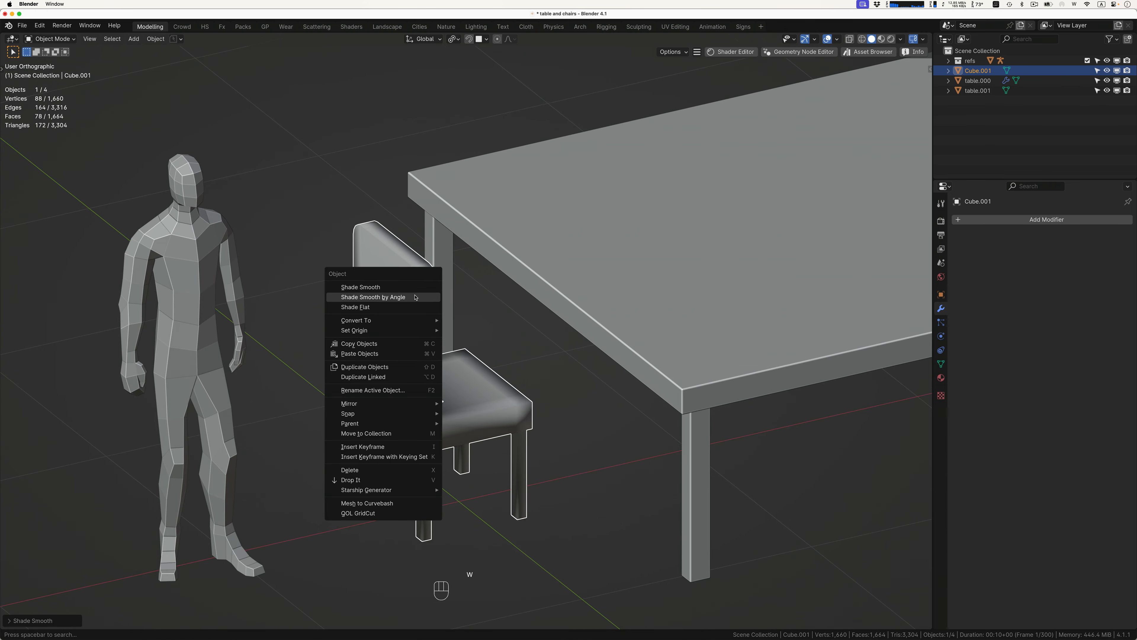
left_click(413, 297)
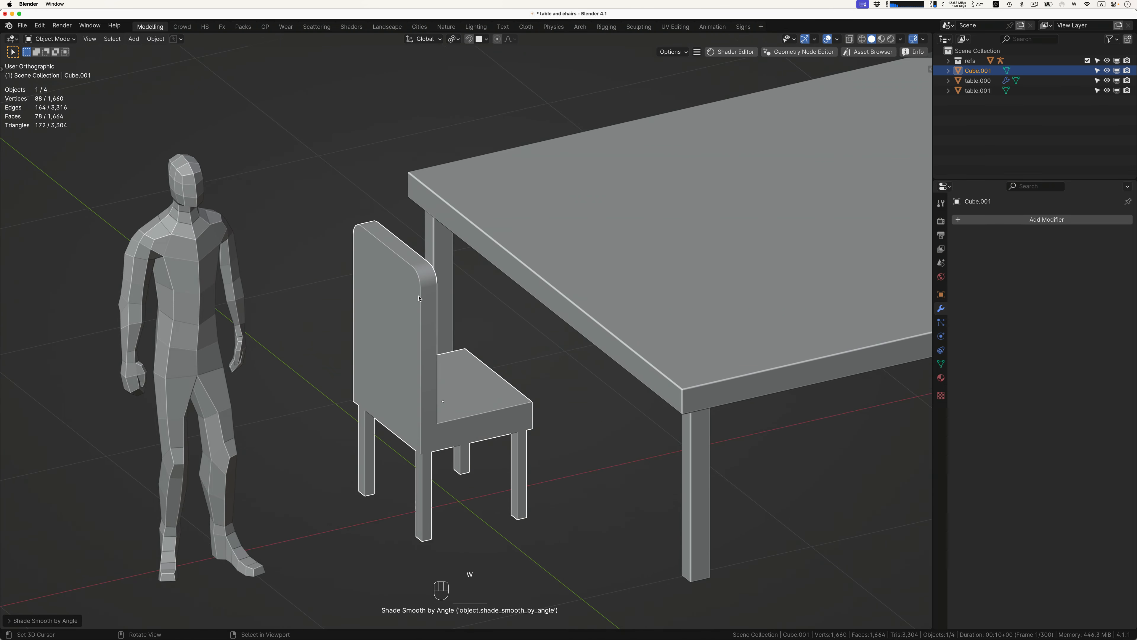
mouse_move(419, 298)
middle_mouse_down()
mouse_move(439, 291)
mouse_move(420, 298)
middle_mouse_up()
key("KP_7")
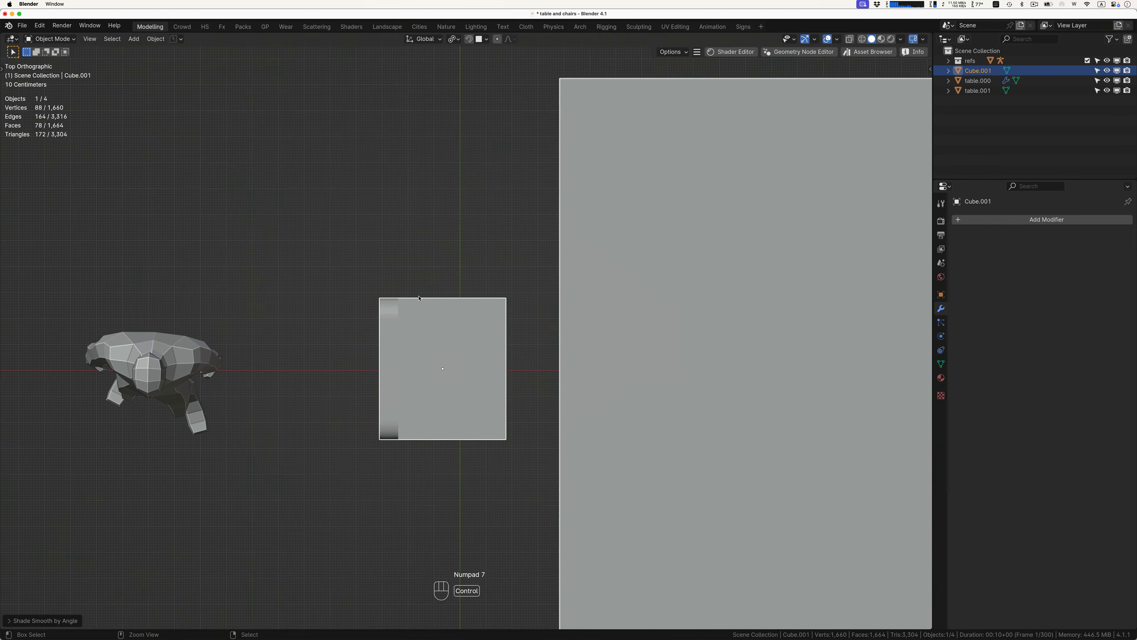
Move the chair beside the table's long far edge, near the end closest to the human reference.
scroll(420, 298, "down", 6)
key("g")
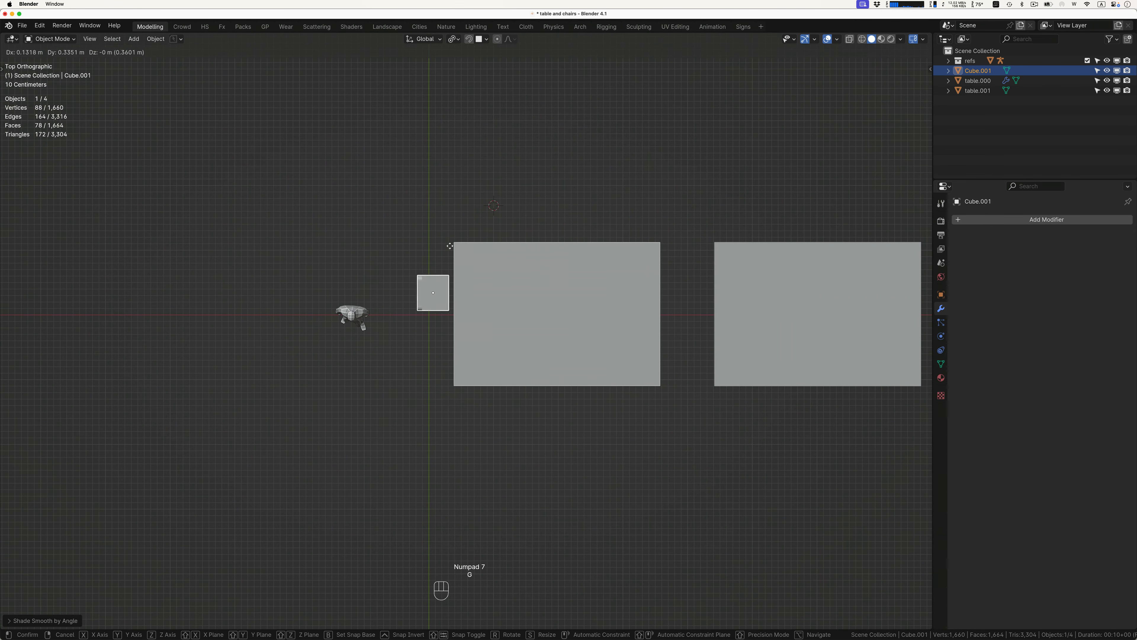
left_click(500, 207)
Rotate the chair around its vertical axis, repeating the rotation until its backrest faces away from the table, and check from above.
key("r")
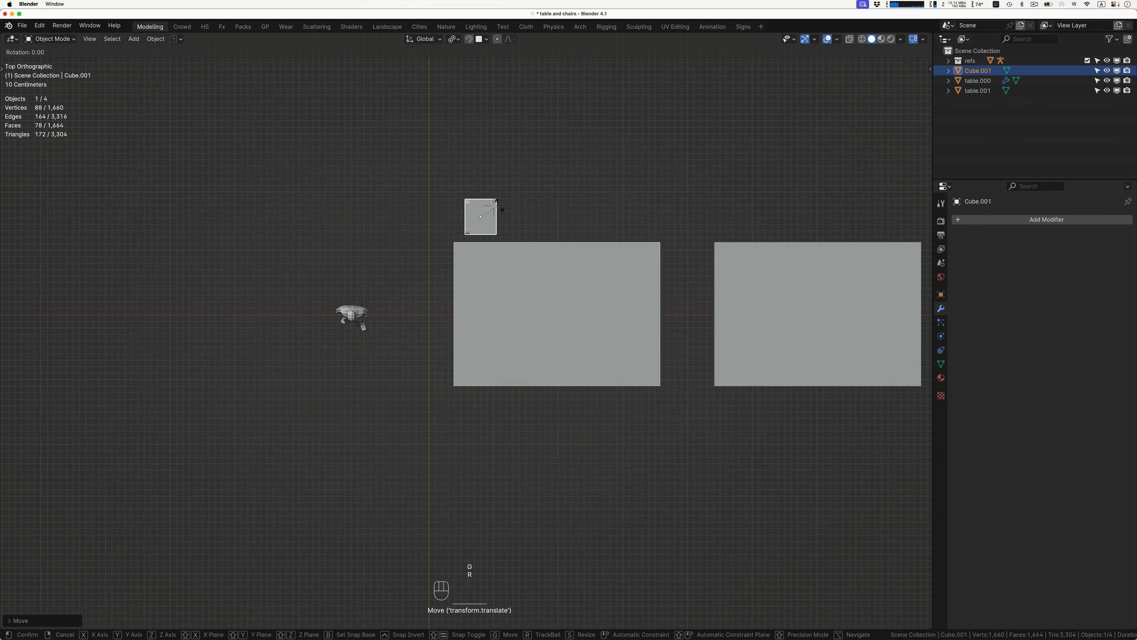
left_click(500, 207)
scroll(500, 207, "up", 5)
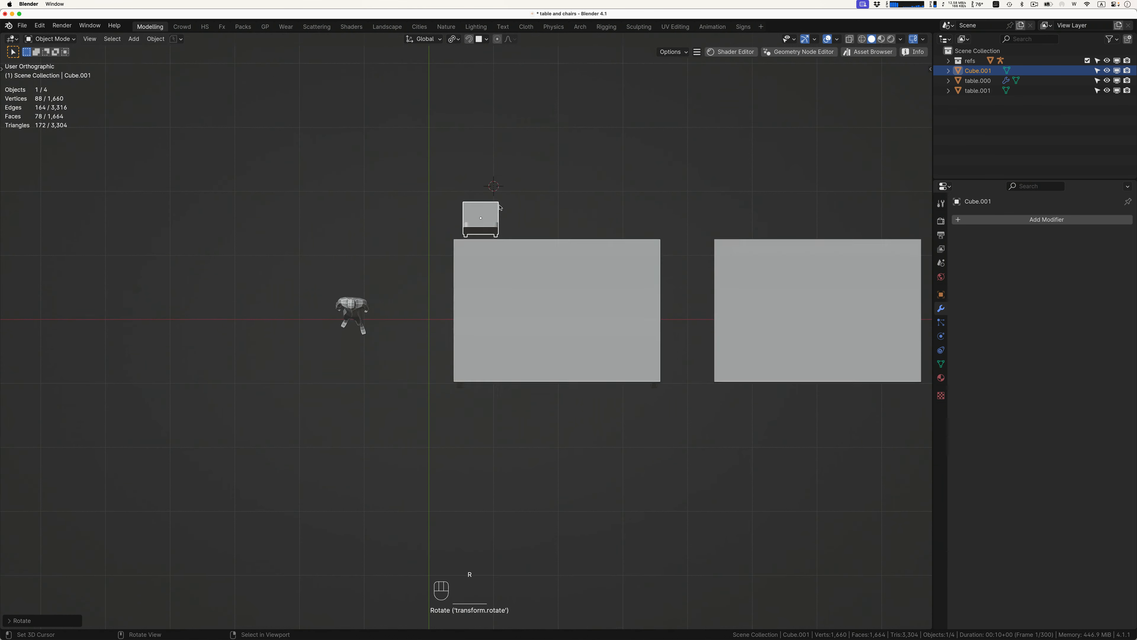
key("shift+r")
key("shift+r")
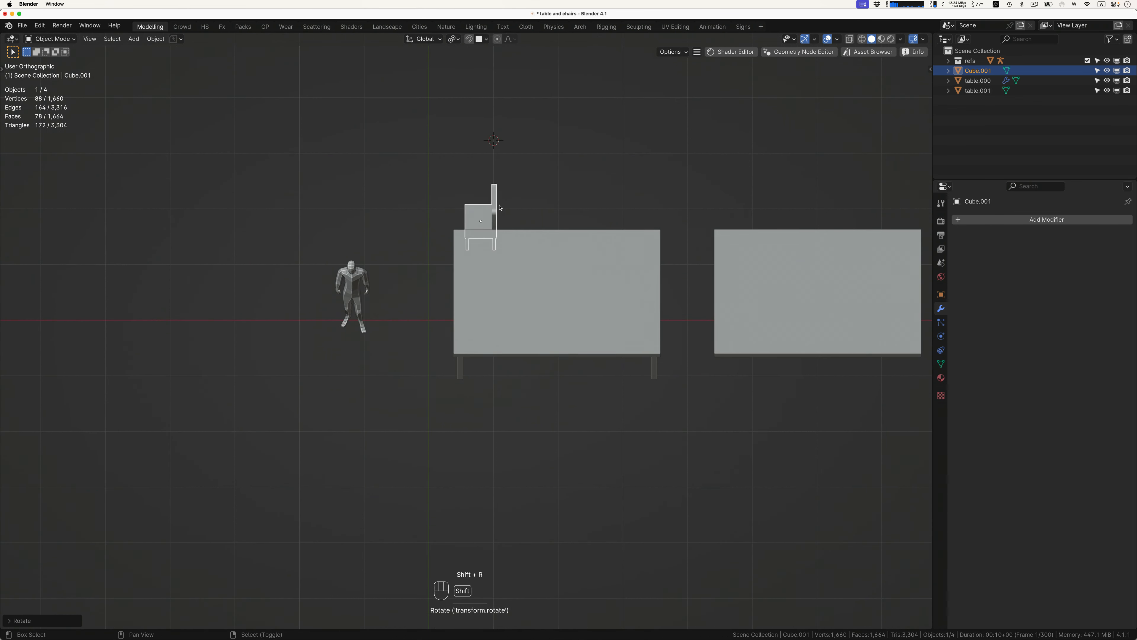
key("KP_7")
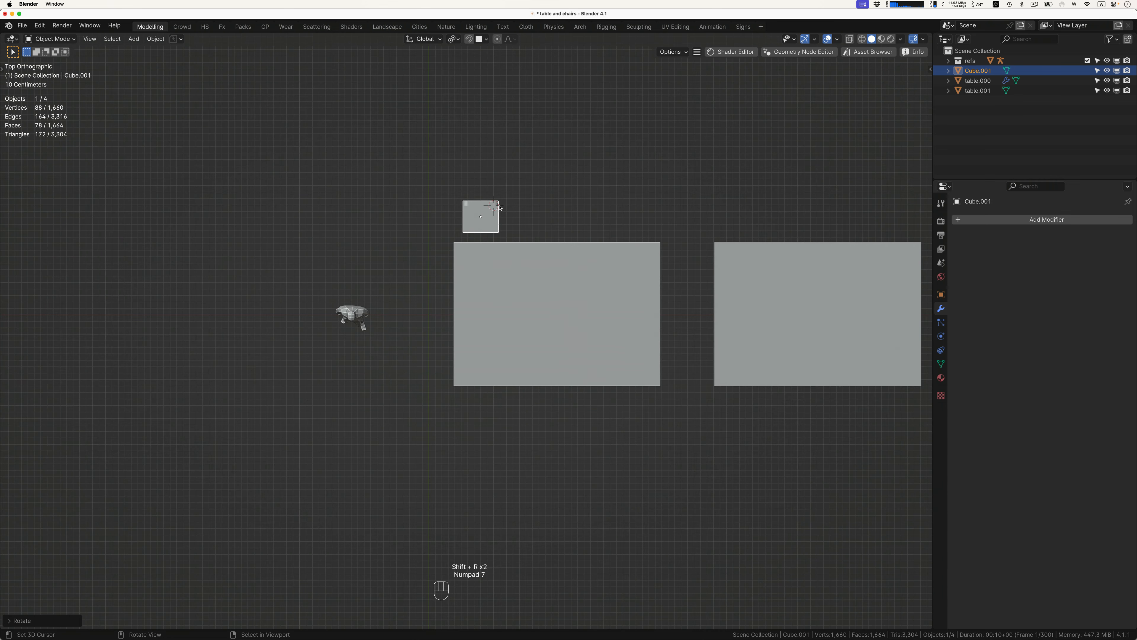
scroll(501, 207, "up", 2)
Shift the chair slightly along the table's long side, away from the table's corner, and return to the top view.
key("g")
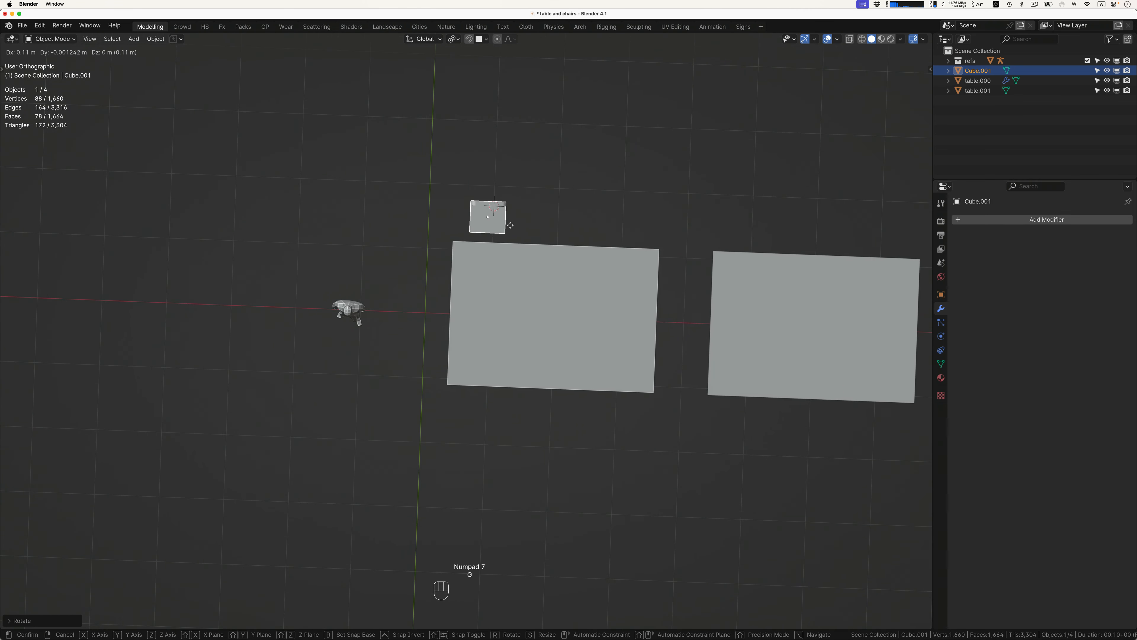
left_click(521, 226)
key("KP_7")
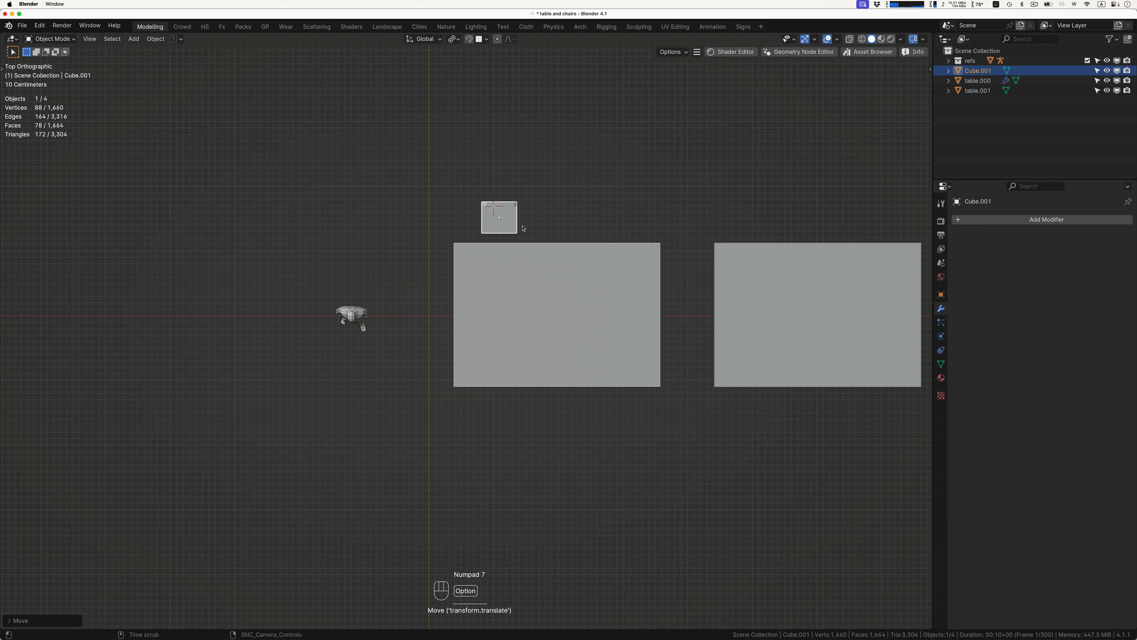
Make a linked duplicate of the chair about 1.9 m along the X axis, on the same side of the table.
key("alt+d")
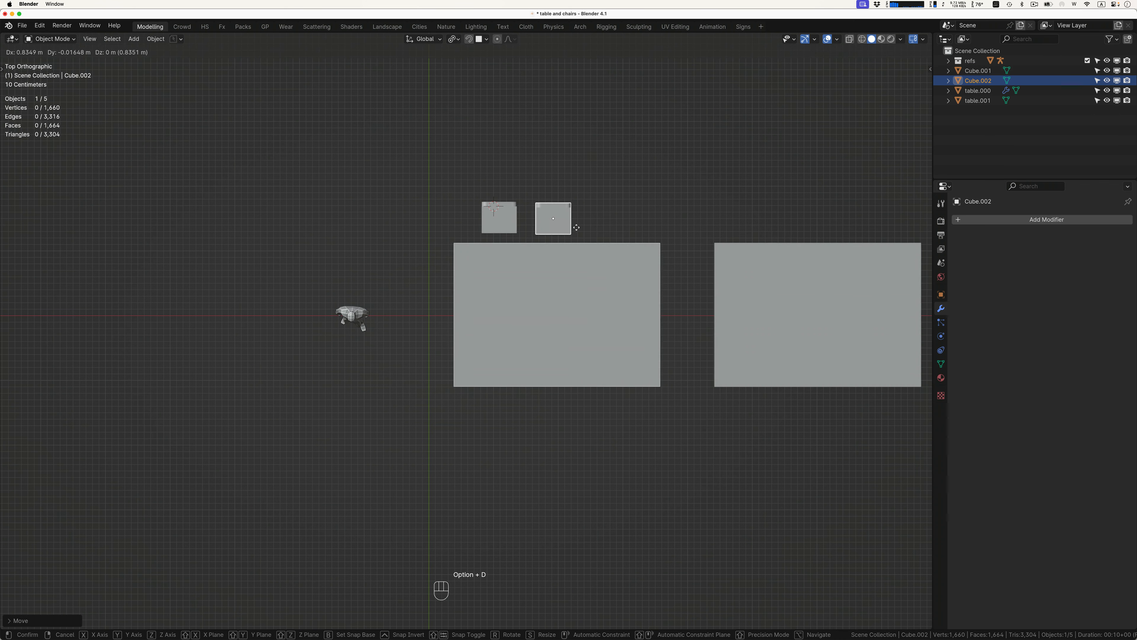
key("x")
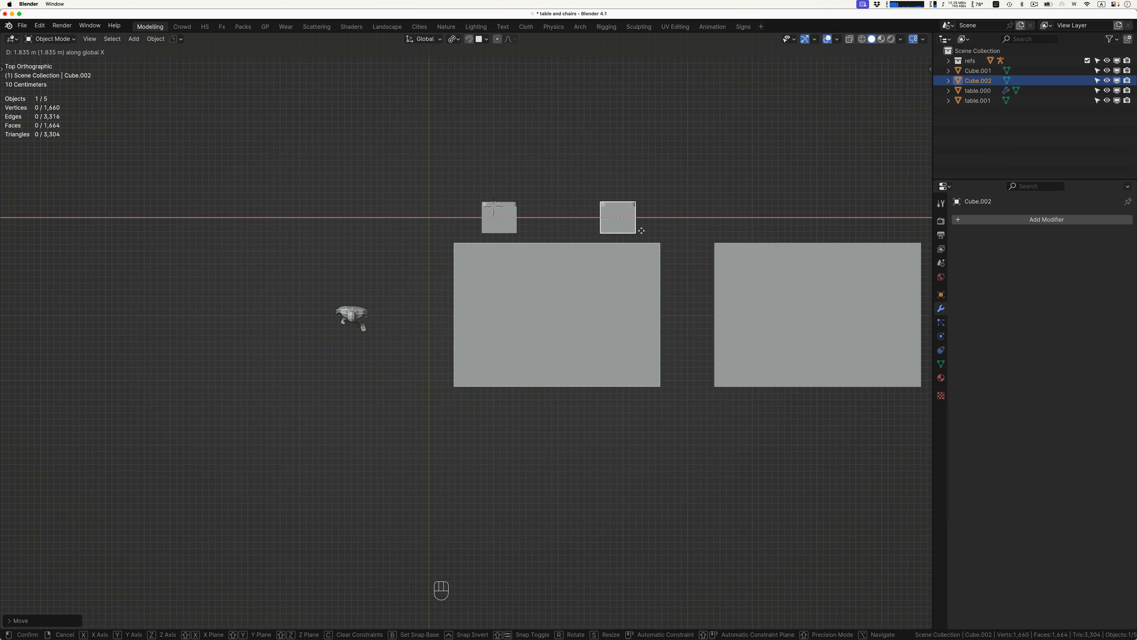
left_click(644, 230)
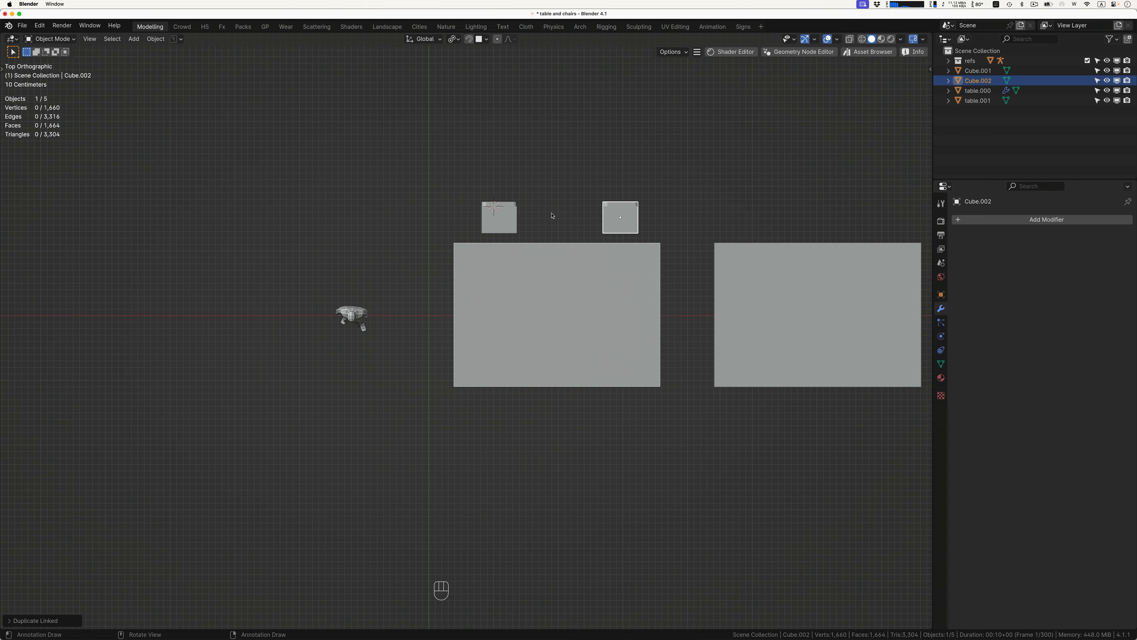
Try moving an upper backrest edge of the first chair in Edit Mode to check the linked mesh, cancel, and return to Object Mode.
left_click(505, 219)
middle_click_drag(506, 221, 545, 205)
key("Tab")
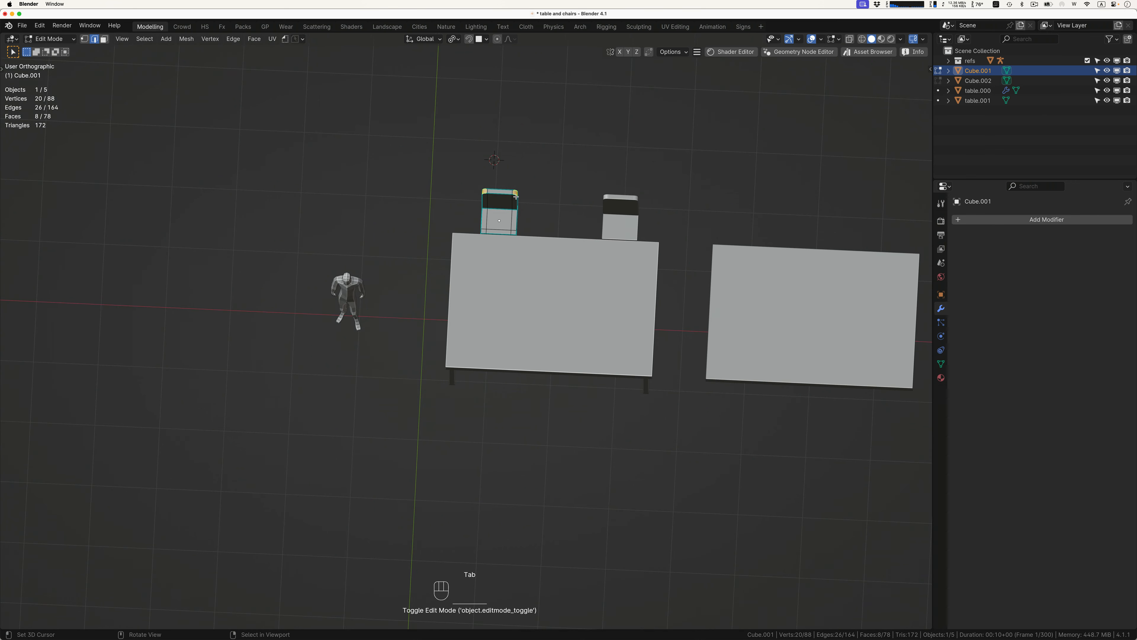
left_click(502, 193)
key("g")
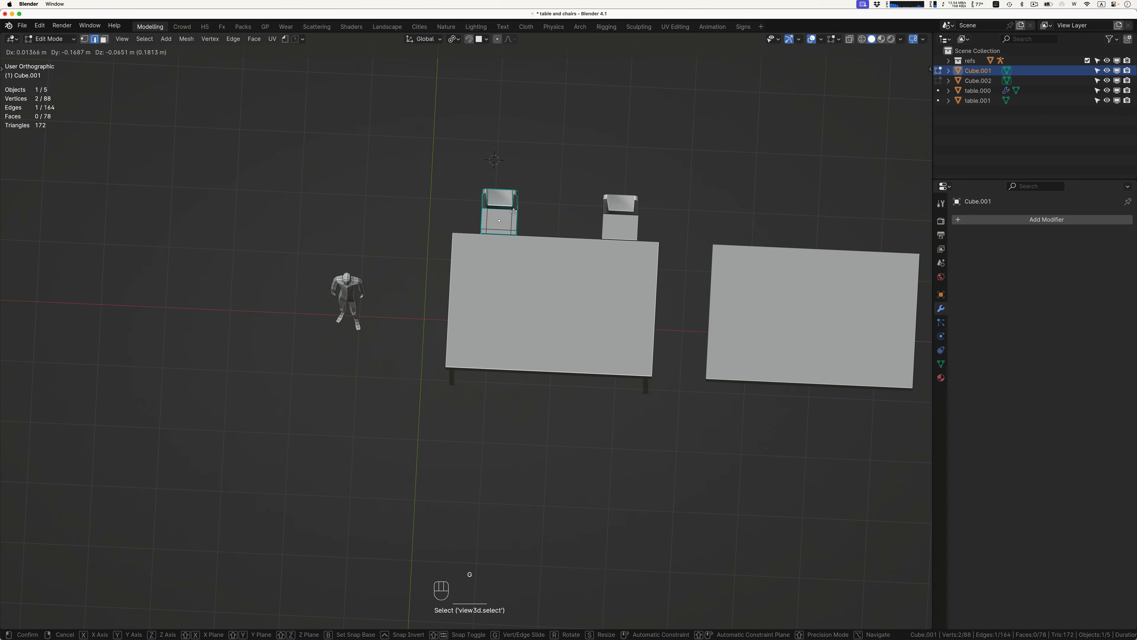
right_click(522, 210)
key("Tab")
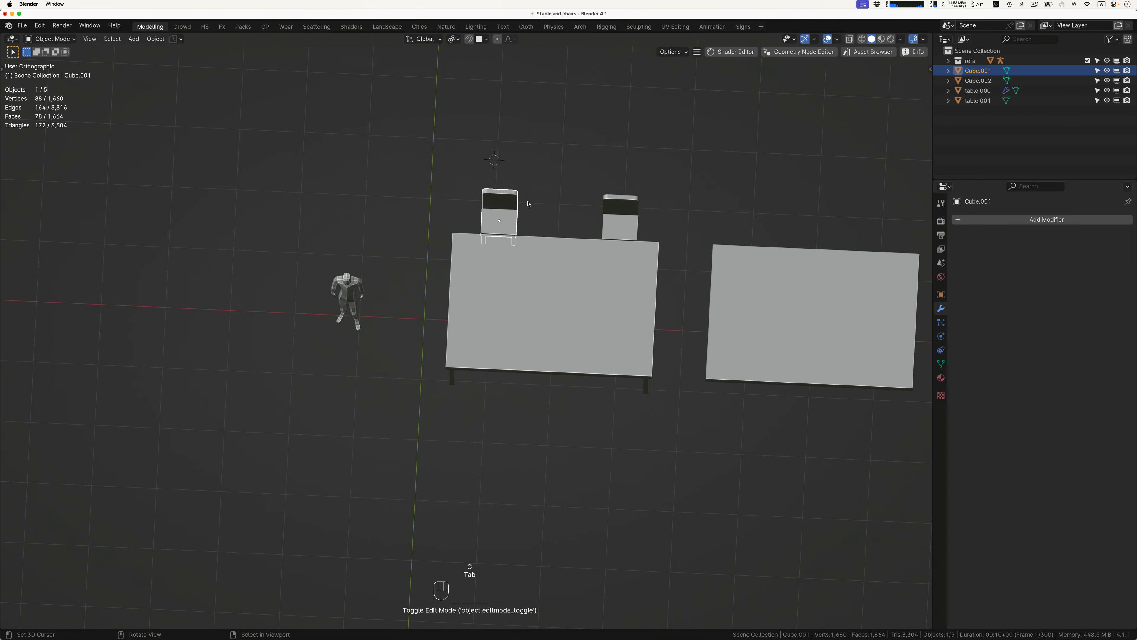
Select both chairs and place linked duplicates of them along the opposite long side of the table.
key("KP_7")
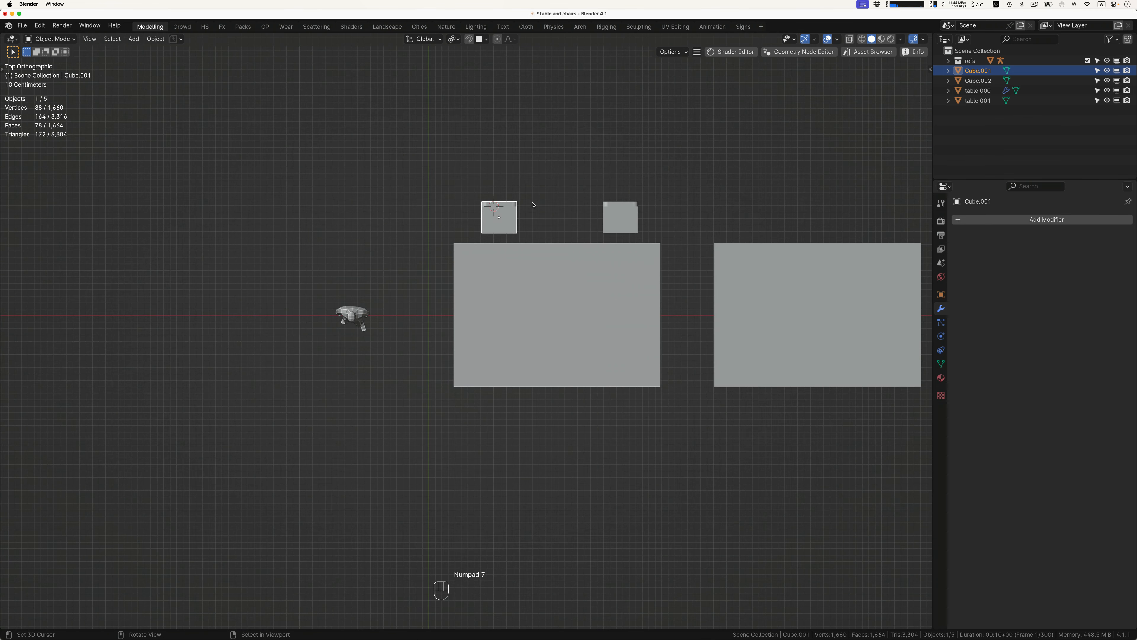
left_click(623, 218, "shift")
middle_click_drag(555, 217, 555, 217)
key("alt+d")
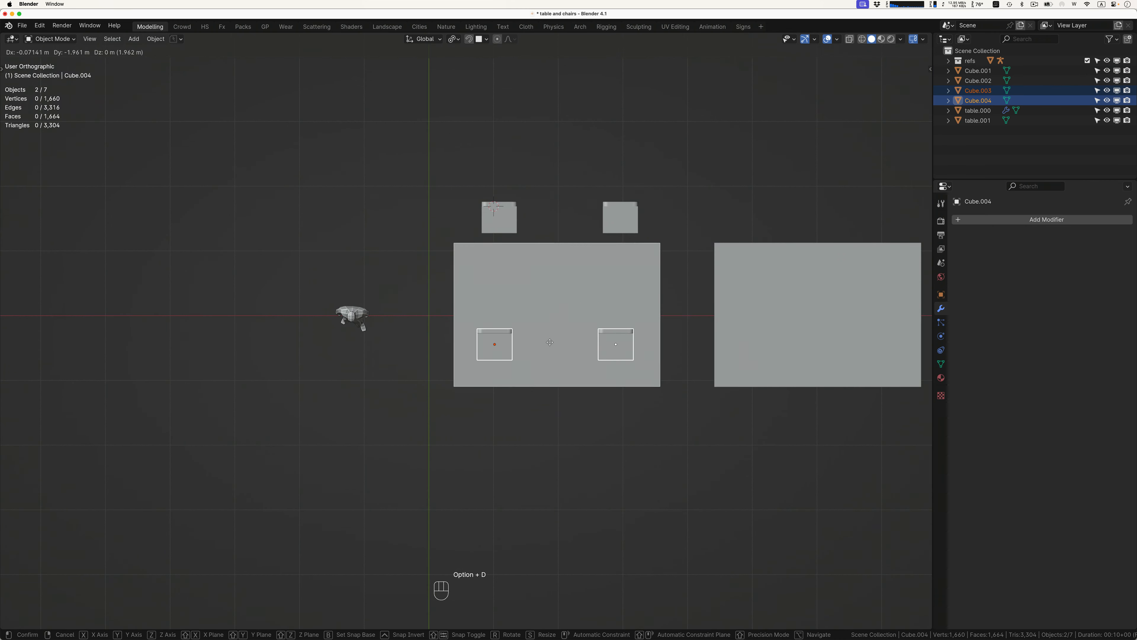
left_click(541, 400)
key("KP_7")
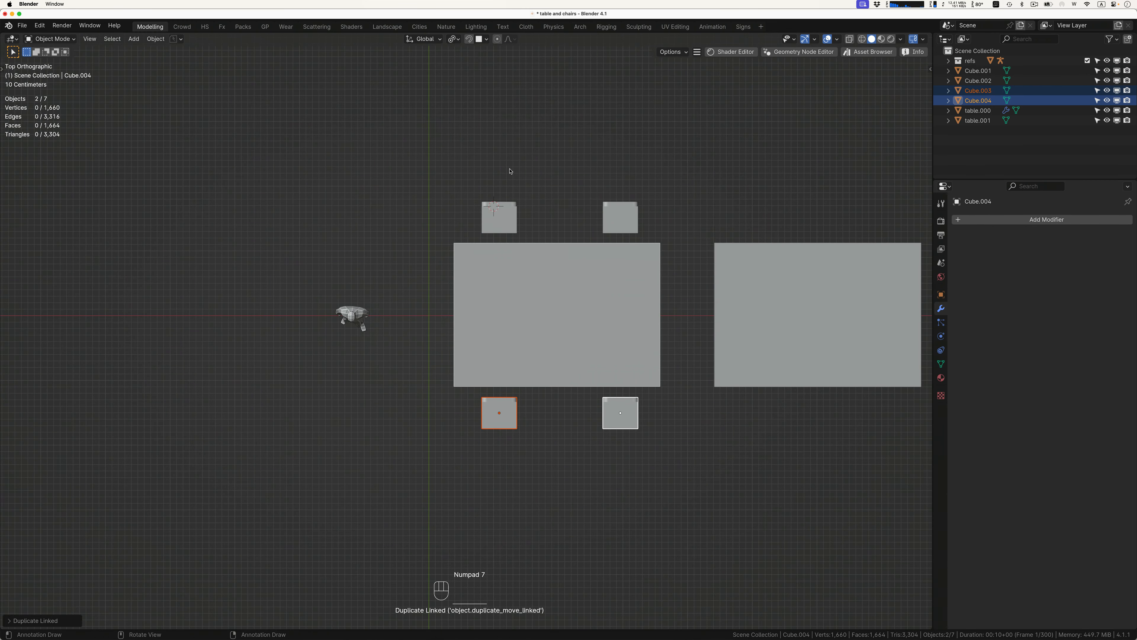
Set the pivot to Individual Origins and rotate the two new chairs around Z, repeating once so they face the table.
left_click(453, 39)
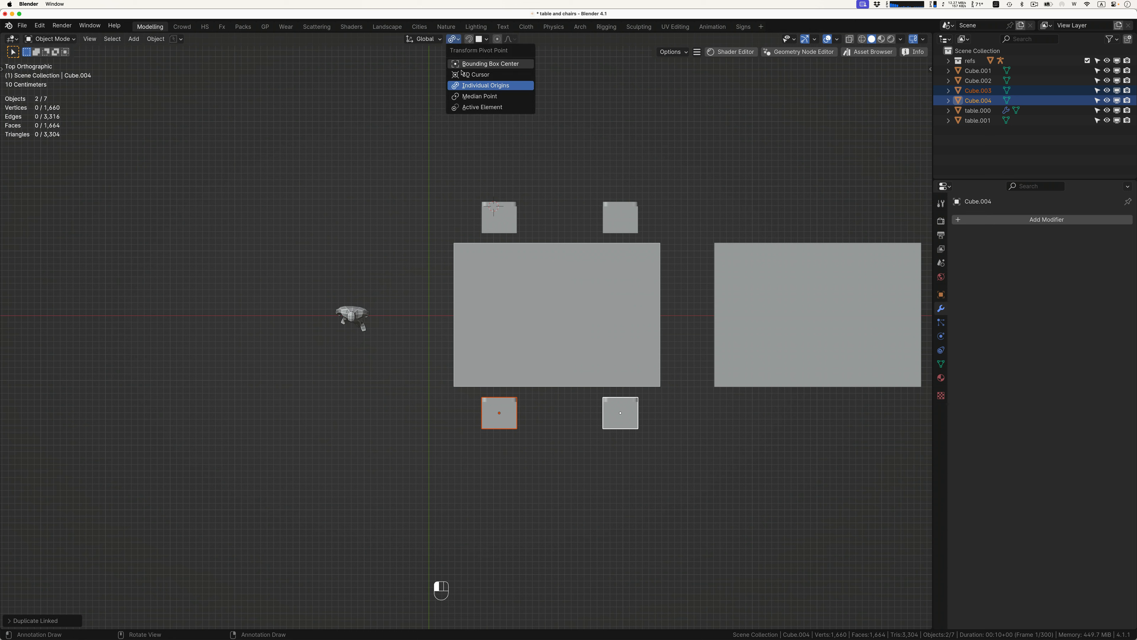
left_click(483, 86)
key("r")
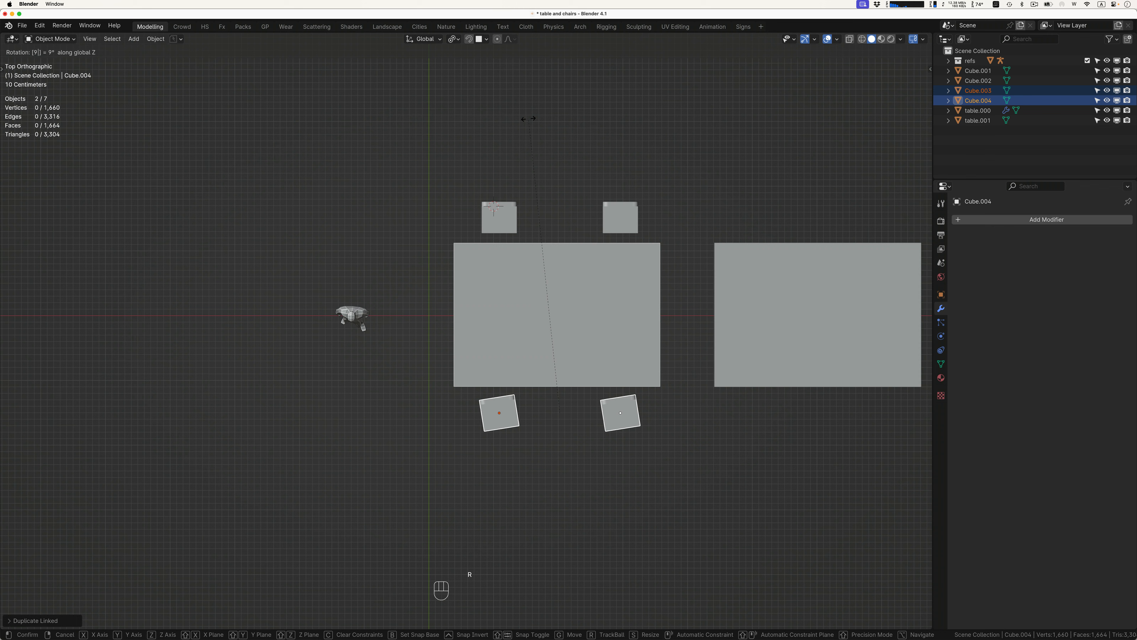
left_click(528, 119)
key("shift+r")
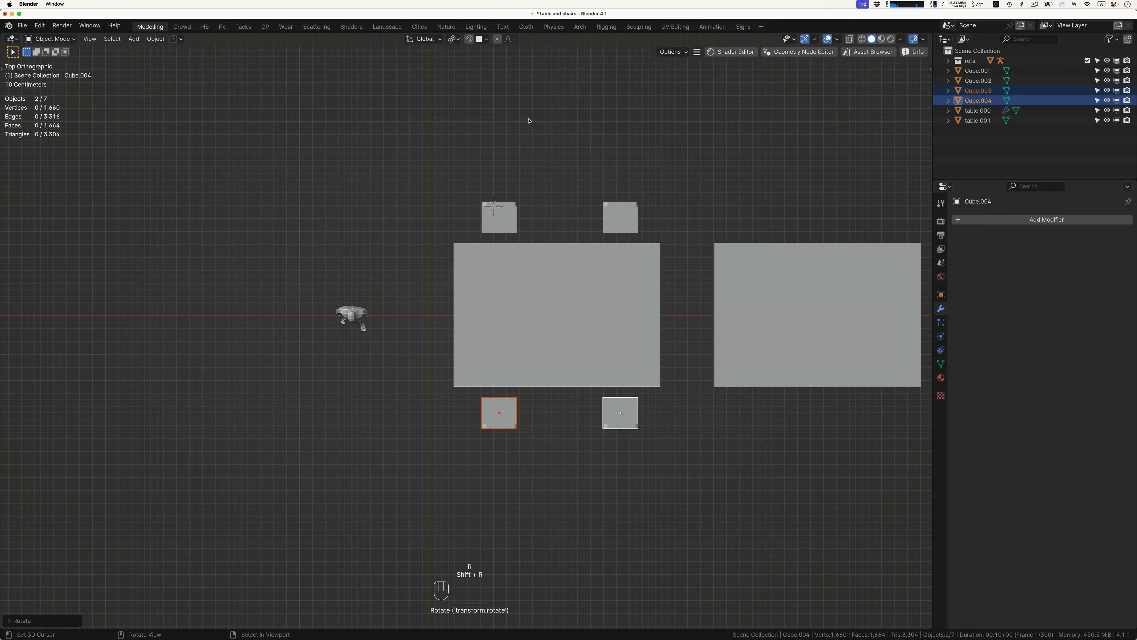
Review the table and four chairs in an angled view and save the file.
scroll(529, 121, "down", 10)
scroll(530, 121, "down", 10)
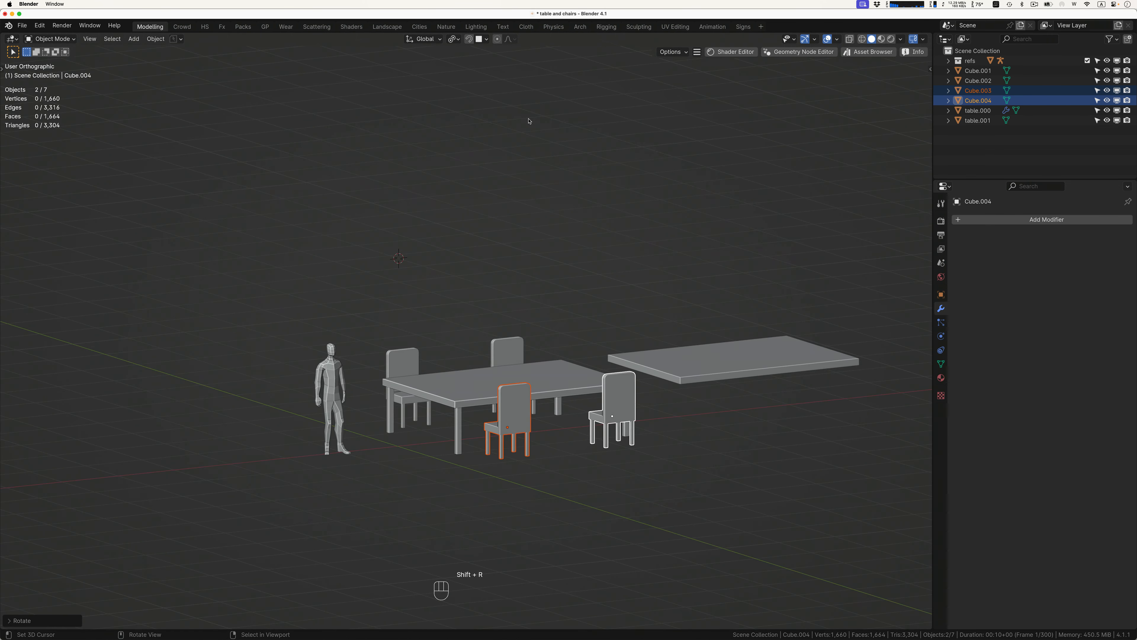
key("super+s")
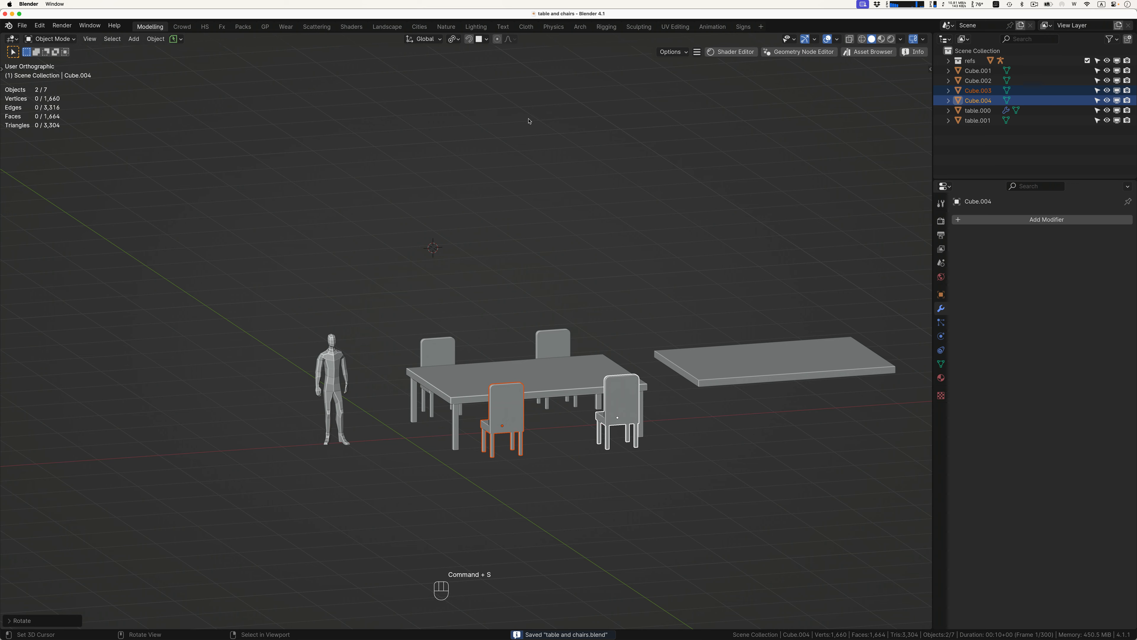
Select the second tabletop without legs and add a centered loop cut across its length in Edit Mode, viewed from below.
scroll(529, 359, "down", 8)
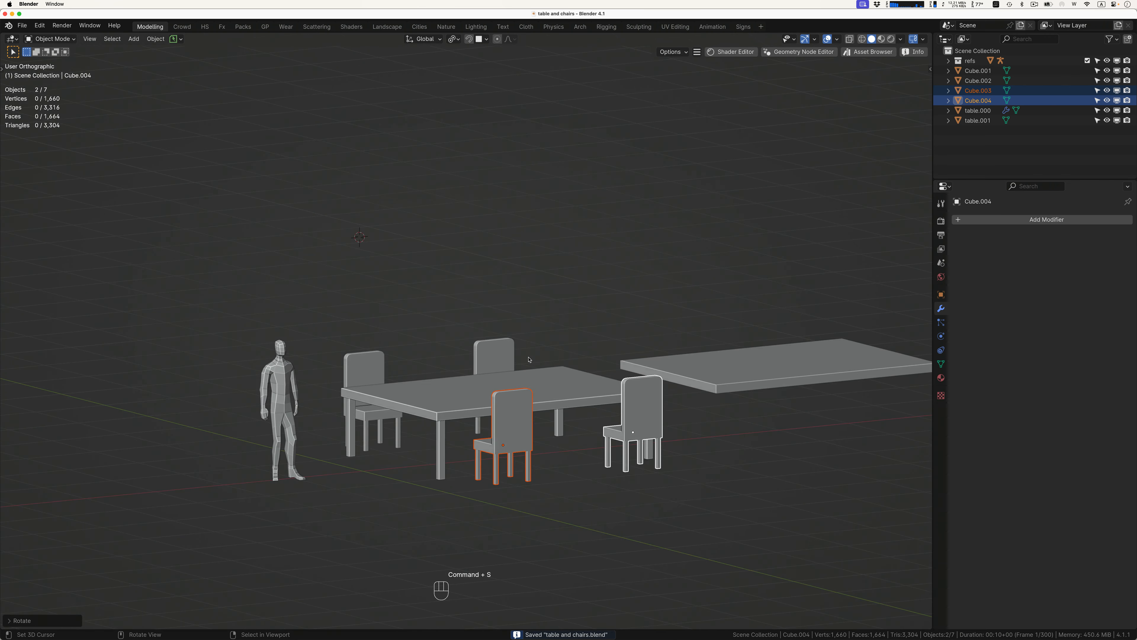
scroll(529, 360, "right", 10)
scroll(529, 359, "right", 4, "shift")
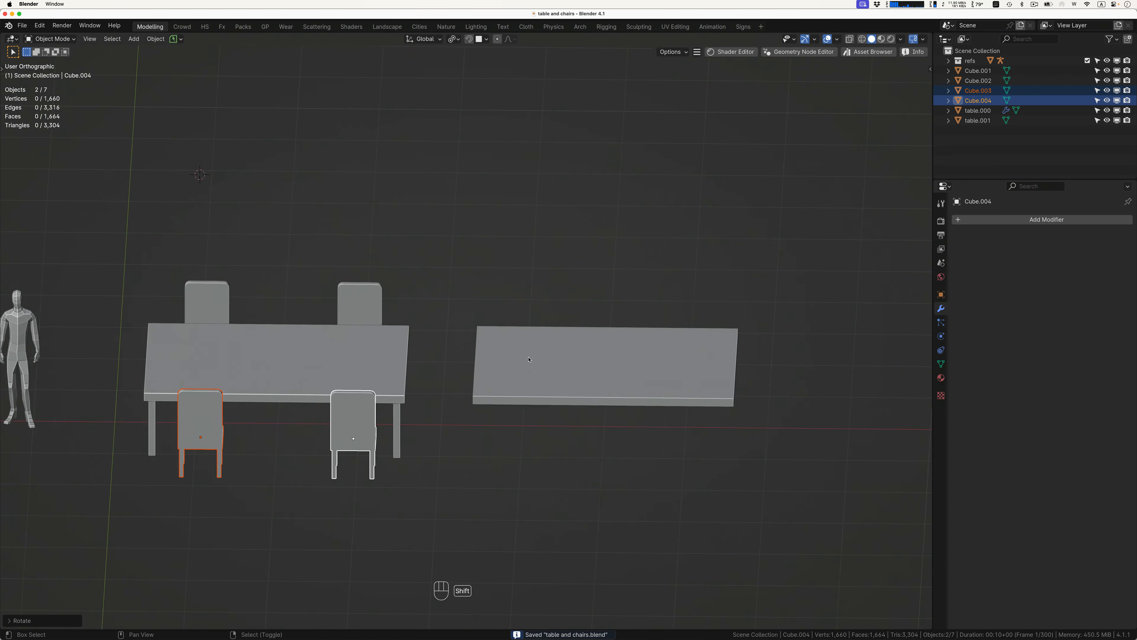
scroll(529, 360, "down", 5)
left_click(431, 370)
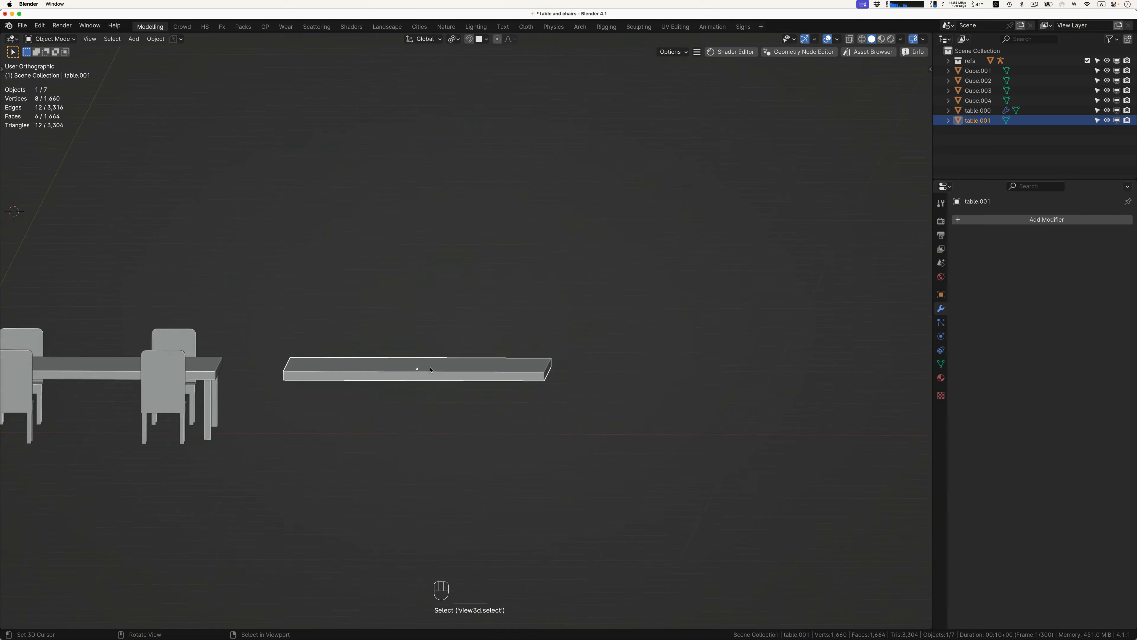
scroll(431, 369, "up", 8)
key("Tab")
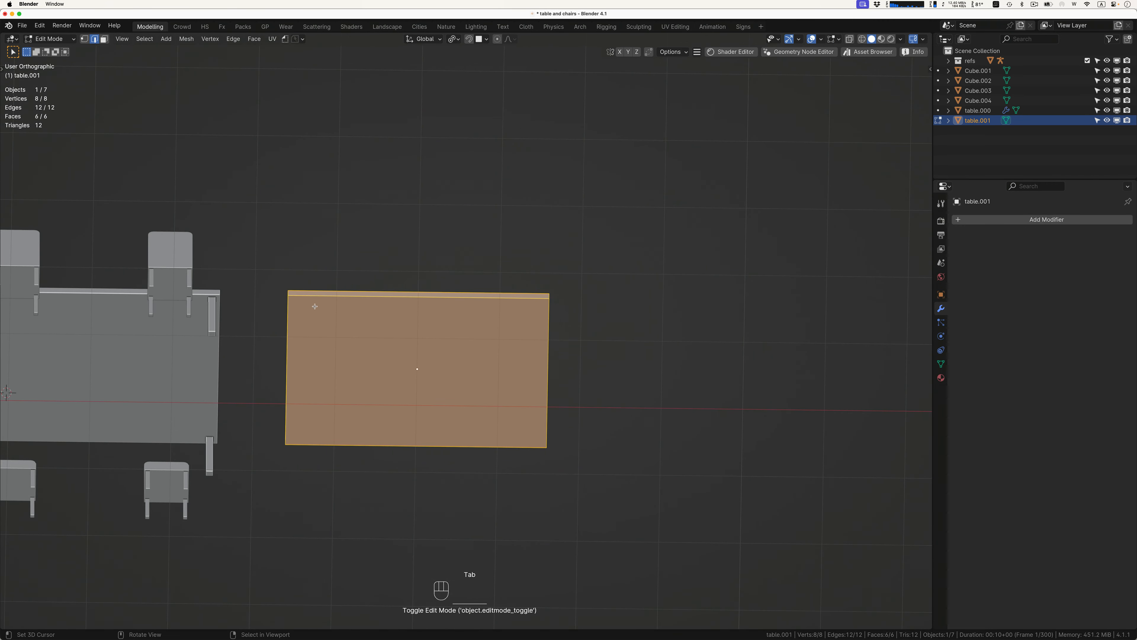
key("ctrl+r")
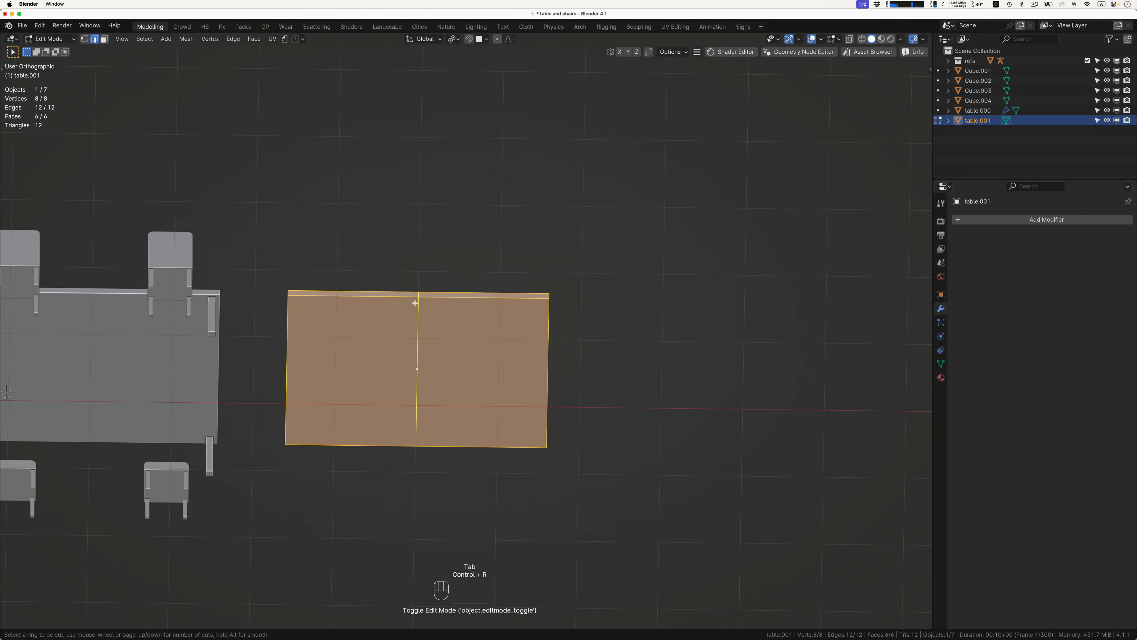
left_click(414, 303)
right_click(418, 305)
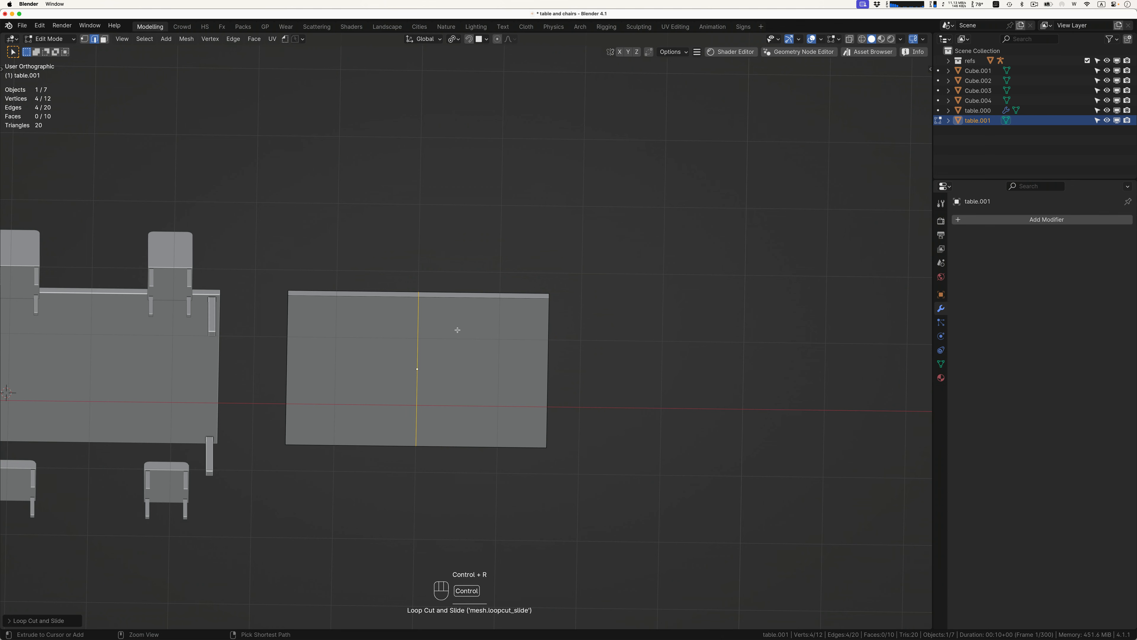
Bevel the center loop with one segment, spreading it into two loops near the tabletop's short ends.
key("ctrl+b")
scroll(485, 334, "up", 3)
scroll(497, 335, "up", 4)
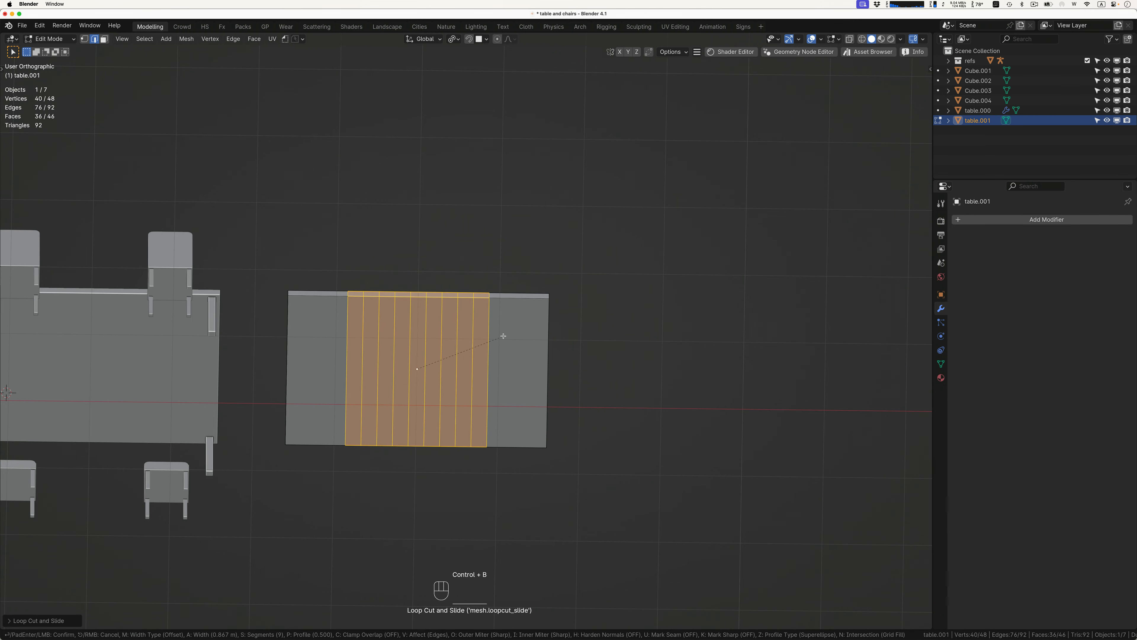
scroll(502, 335, "down", 7)
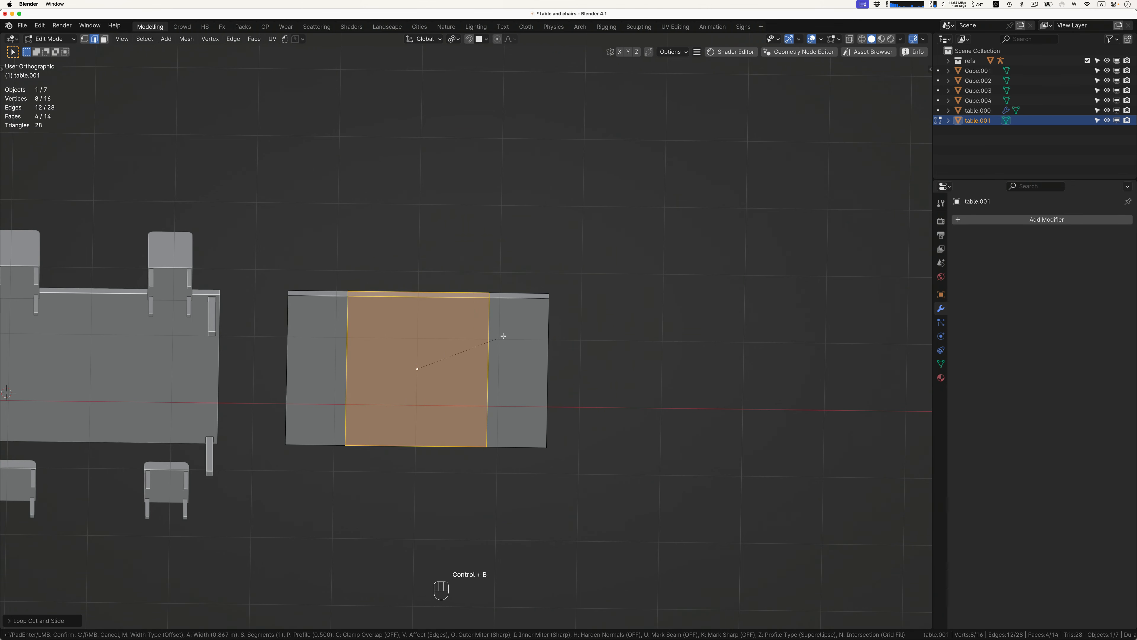
left_click(528, 336)
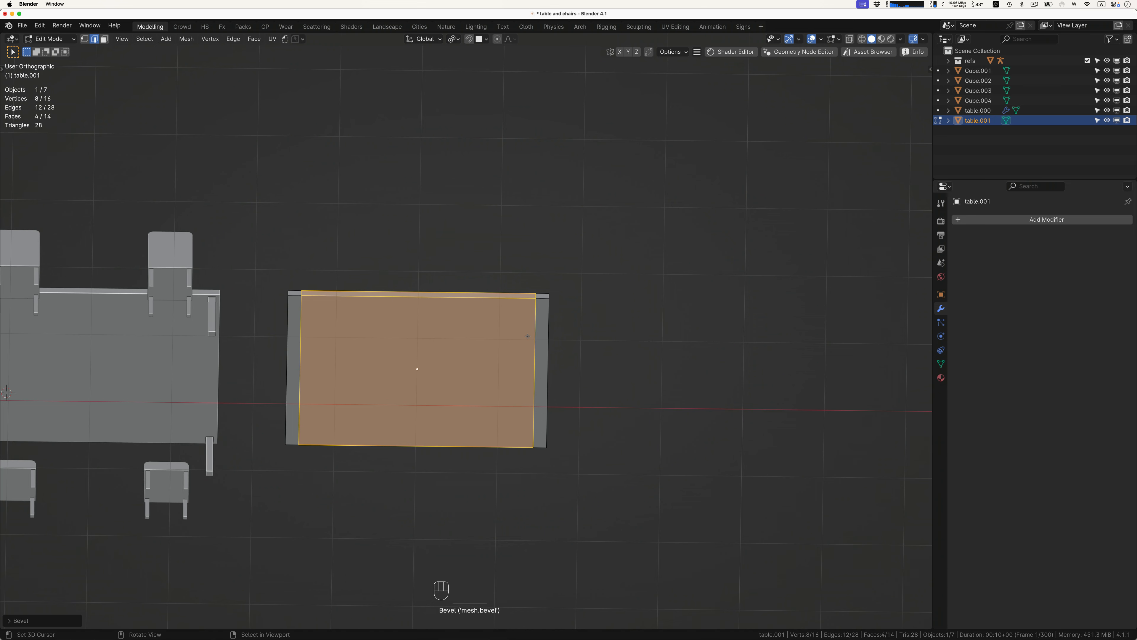
Add a centered lengthwise loop cut and bevel it into two loops near the tabletop's long sides.
key("ctrl+r")
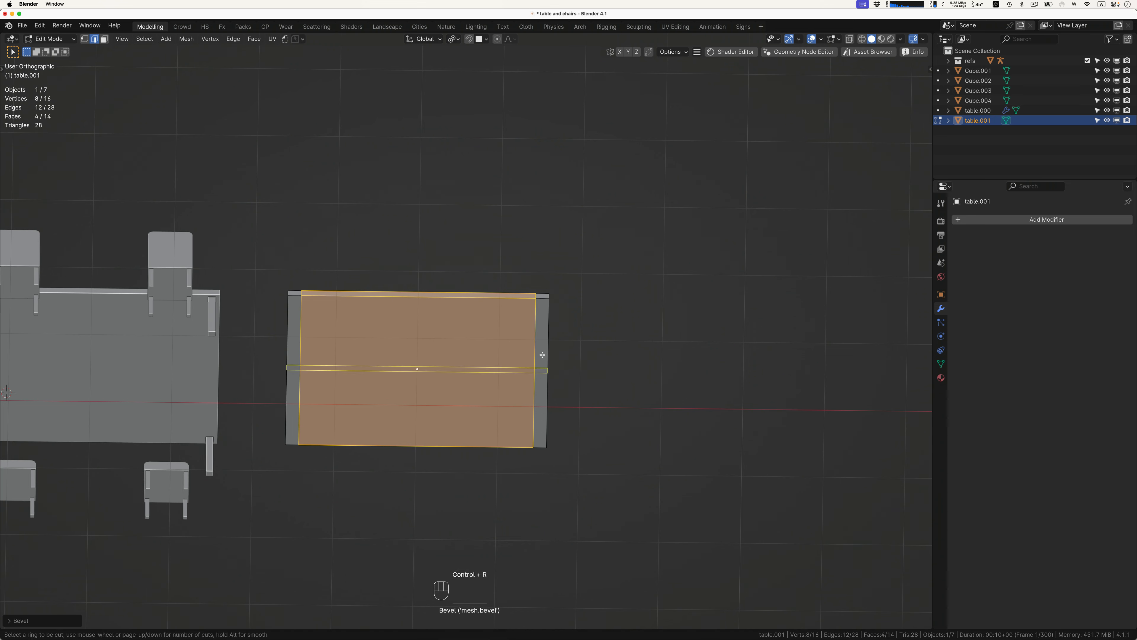
left_click(543, 354)
right_click(542, 354)
key("ctrl+b")
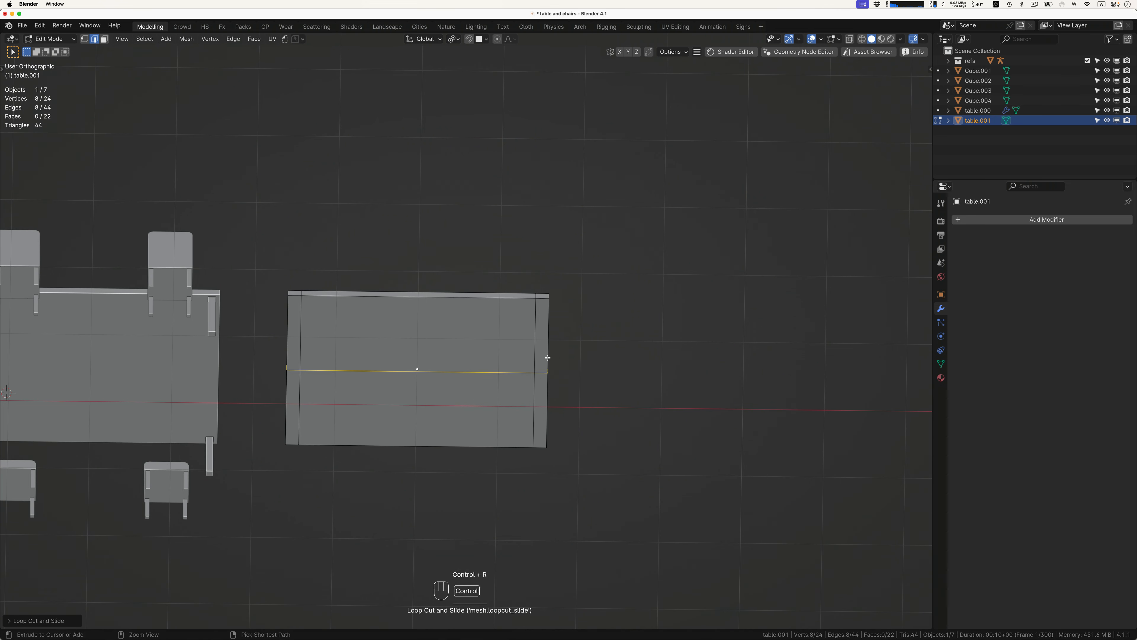
left_click(589, 368)
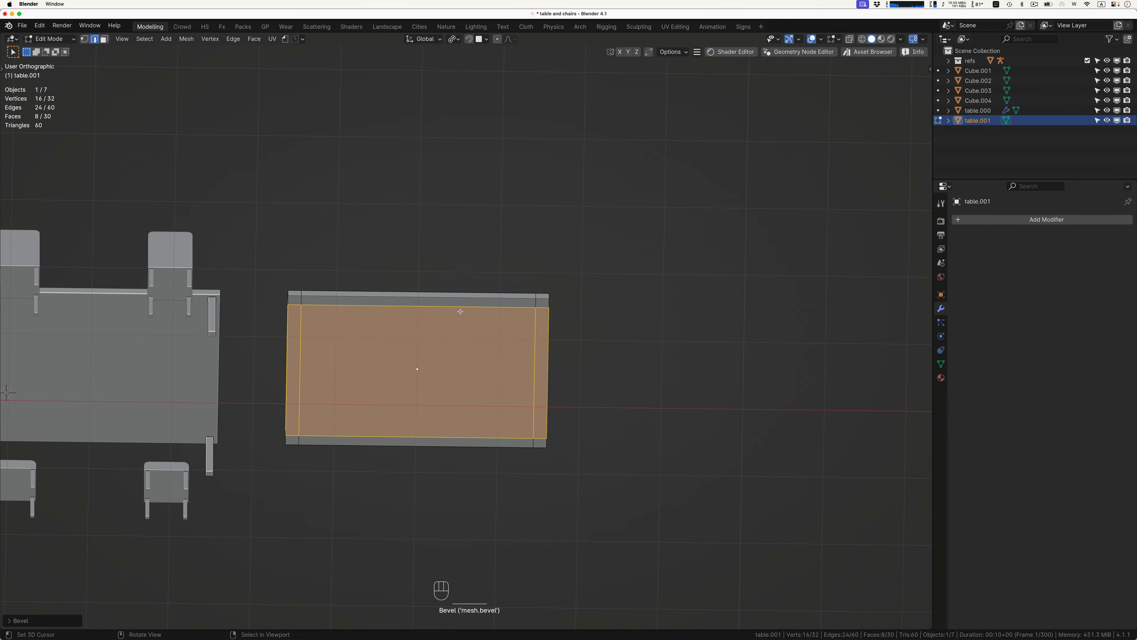
Switch to vertex selection and select only the vertex where the two loops cross at one corner of the tabletop's underside.
middle_click_drag(548, 308, 547, 308, "ctrl")
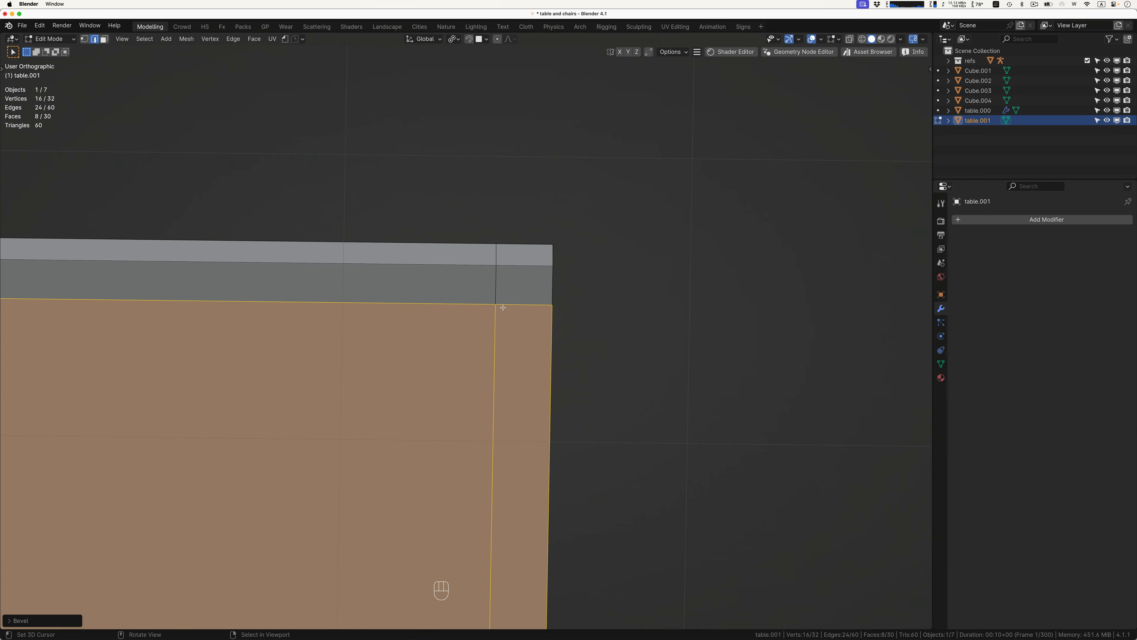
key("1")
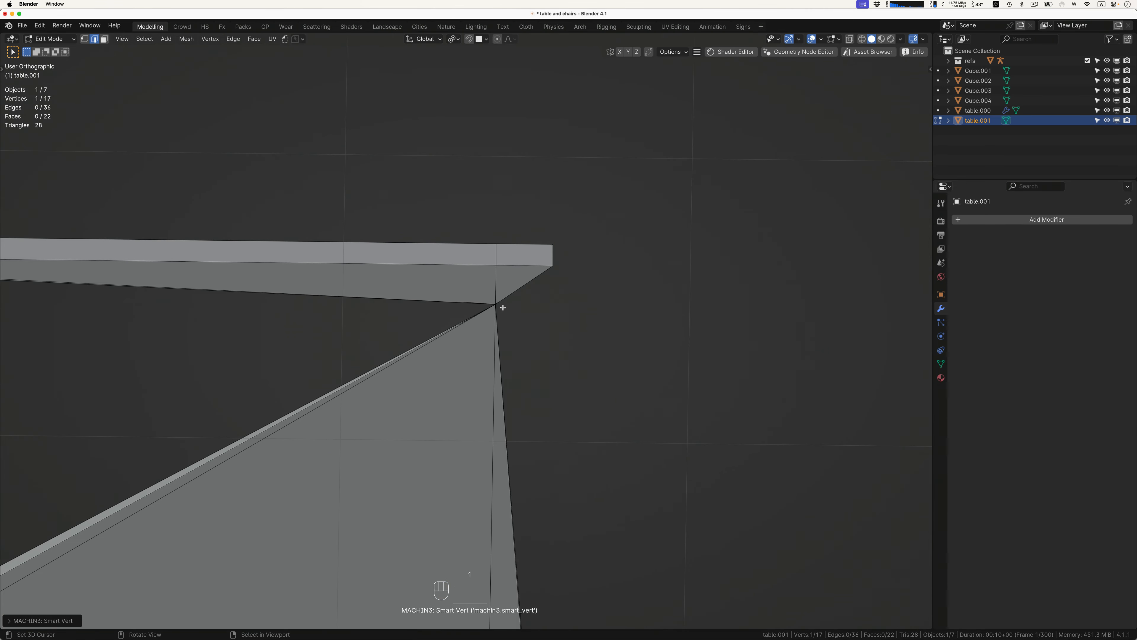
key("super+z")
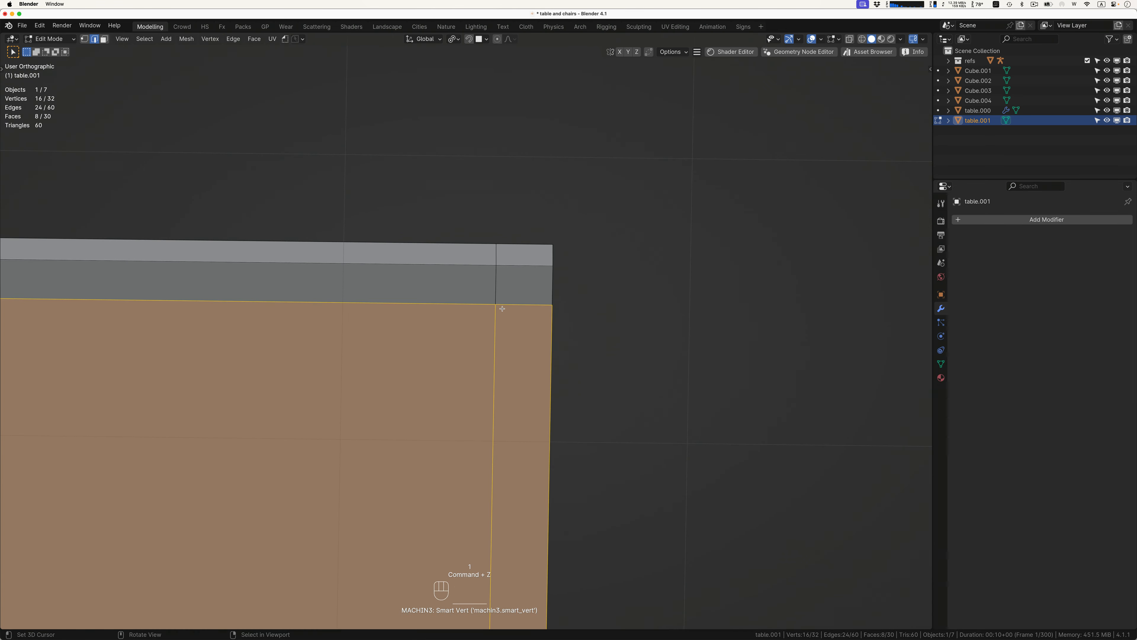
key("a")
key("1")
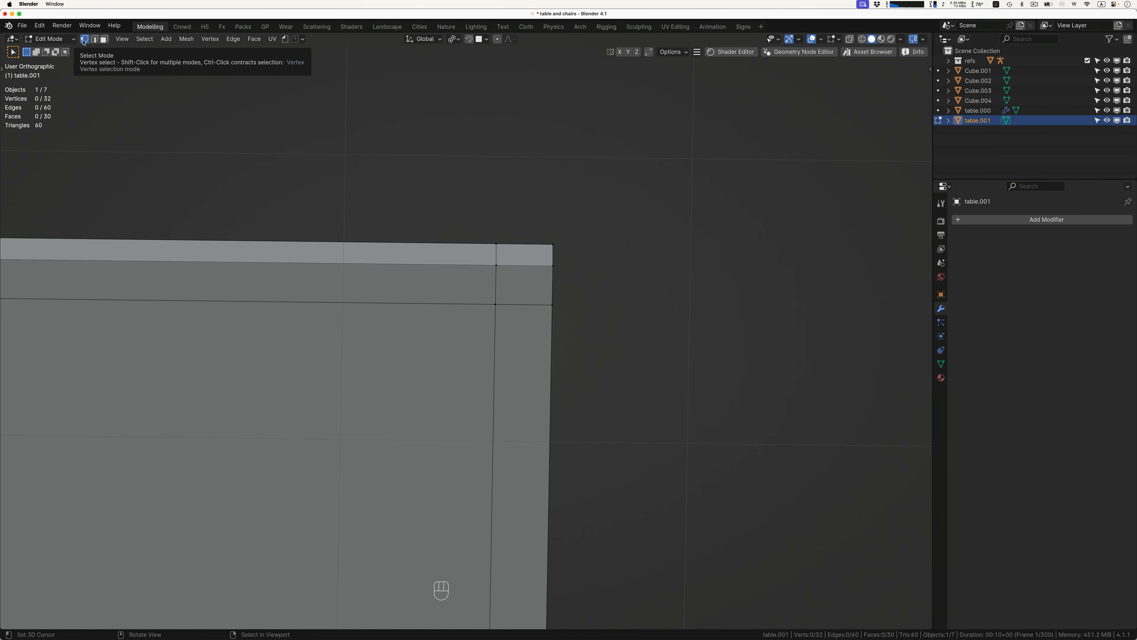
left_click(499, 306)
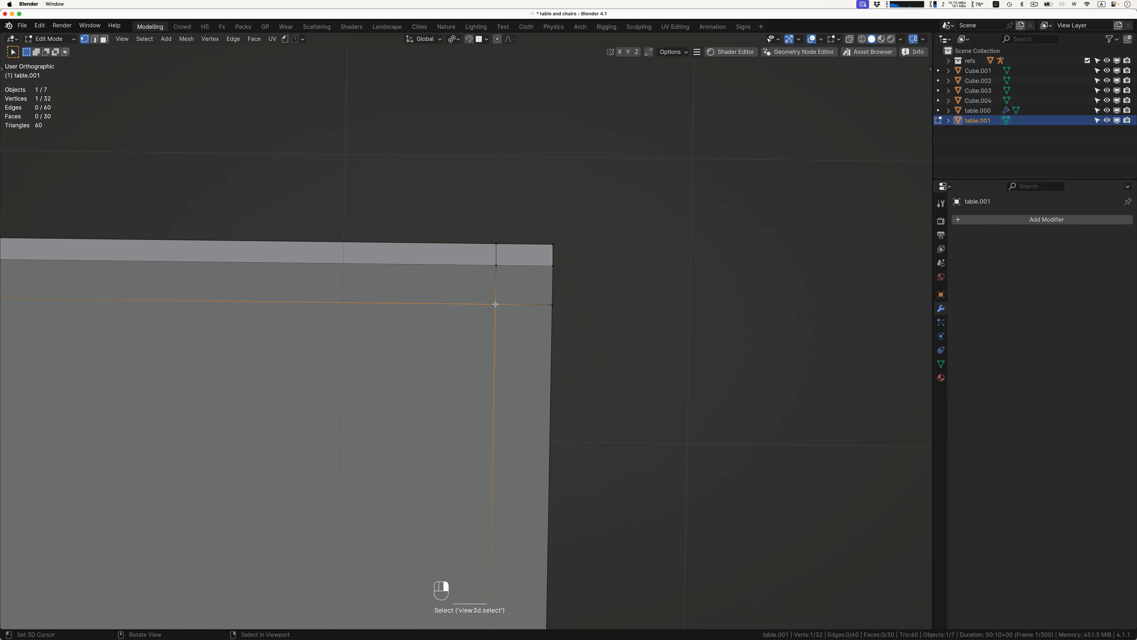
Bevel the selected corner vertex in vertex mode with five segments.
mouse_move(575, 312)
middle_mouse_down()
mouse_move(560, 300)
mouse_move(586, 313)
mouse_move(563, 315)
middle_mouse_up()
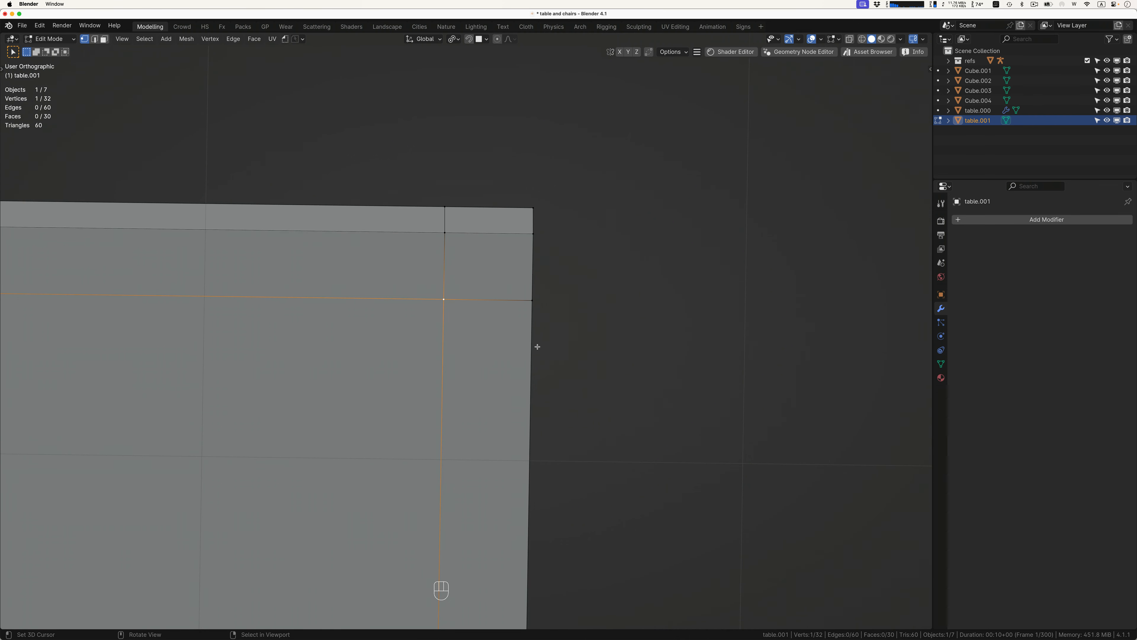
key("shift+ctrl+b")
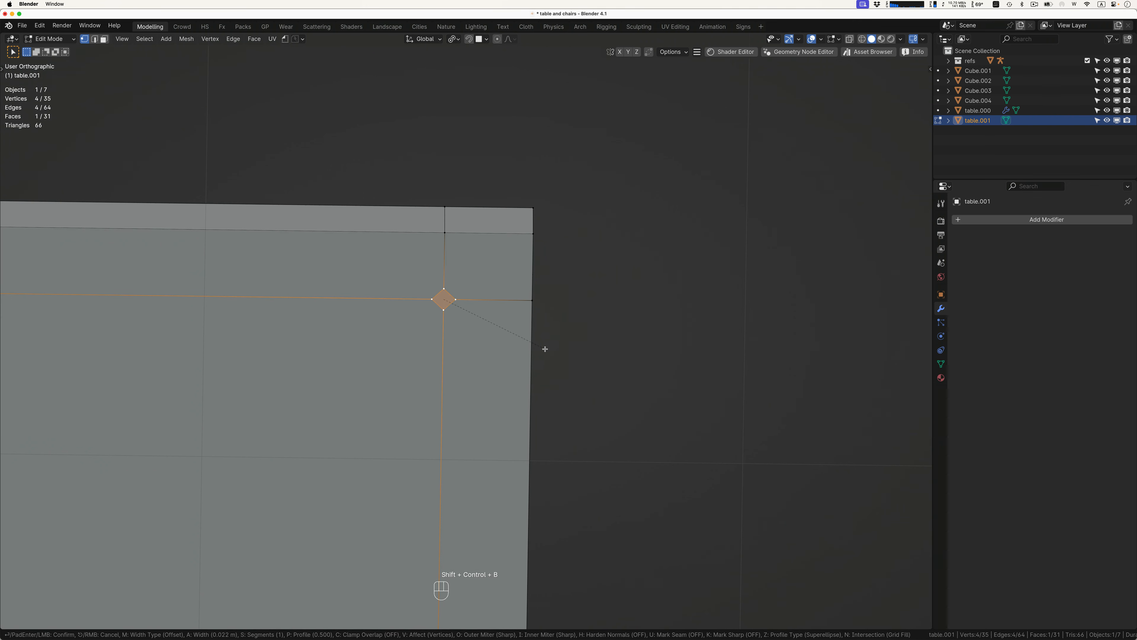
scroll(554, 353, "up", 4)
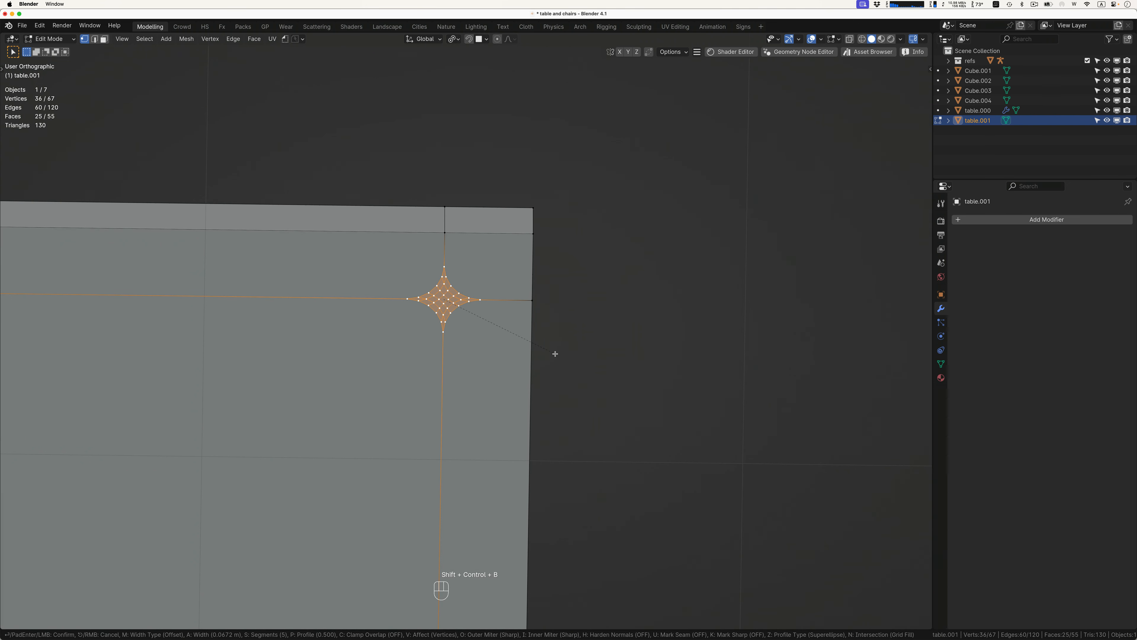
left_click(562, 354)
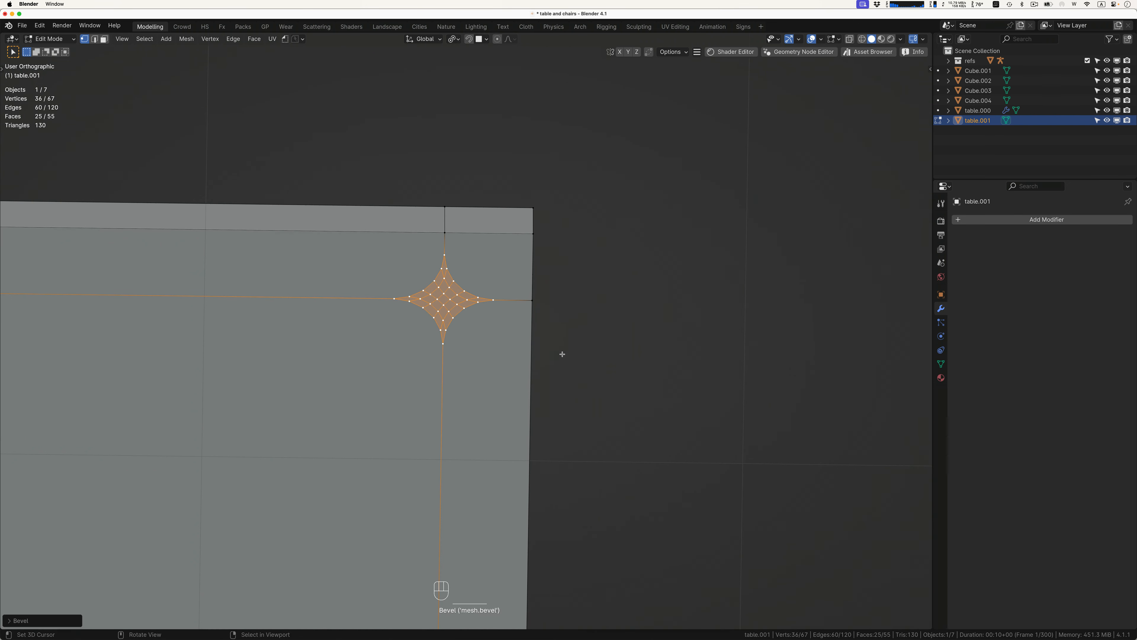
Try extruding the star-shaped corner face into a leg, and undo both the extrusion and the vertex bevel.
middle_click_drag(514, 351, 513, 350)
key("e")
left_click(519, 466)
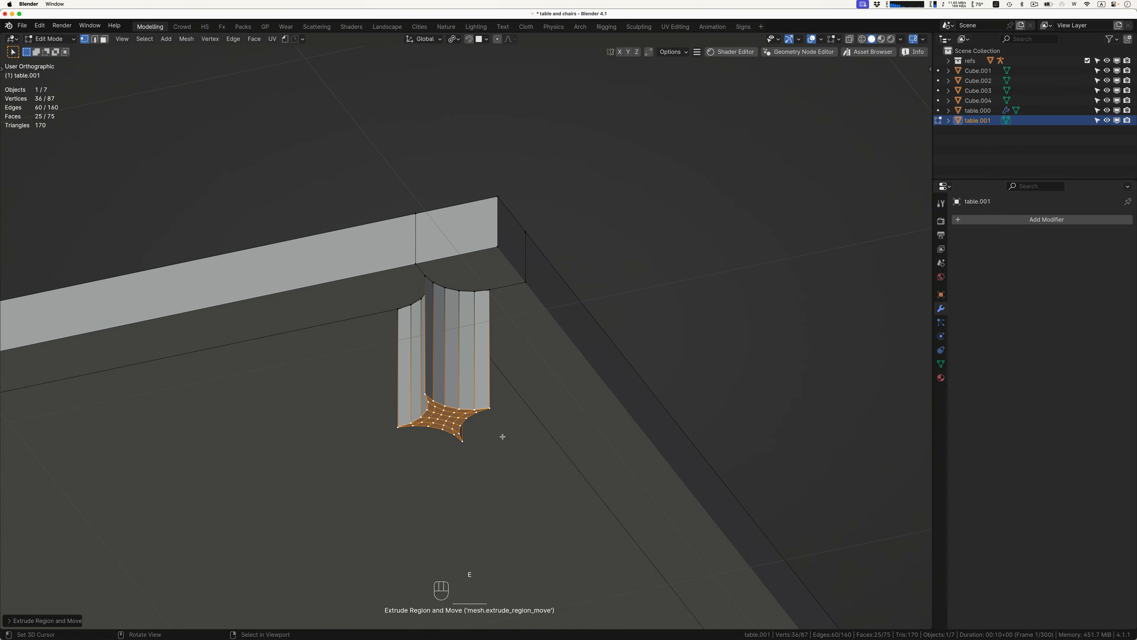
middle_click_drag(500, 436, 500, 433)
key("super+z")
key("super+z")
Vertex-bevel the corner vertex again with five segments and a width of about 0.1 m, and set the bevel shape to 0.100.
key("shift+ctrl+b")
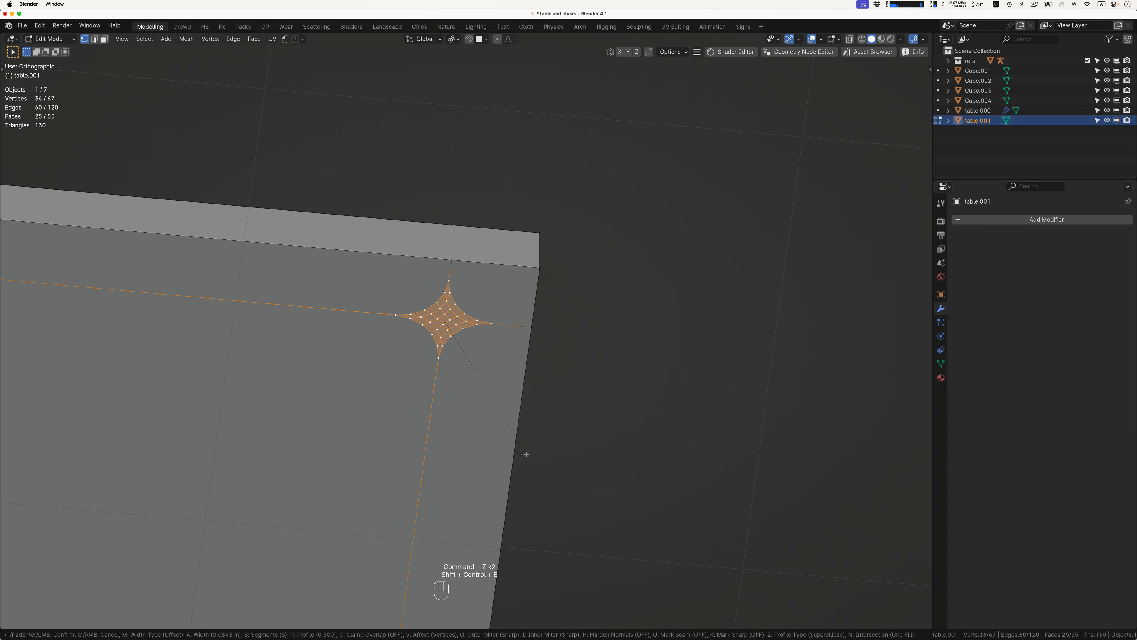
left_click(527, 454)
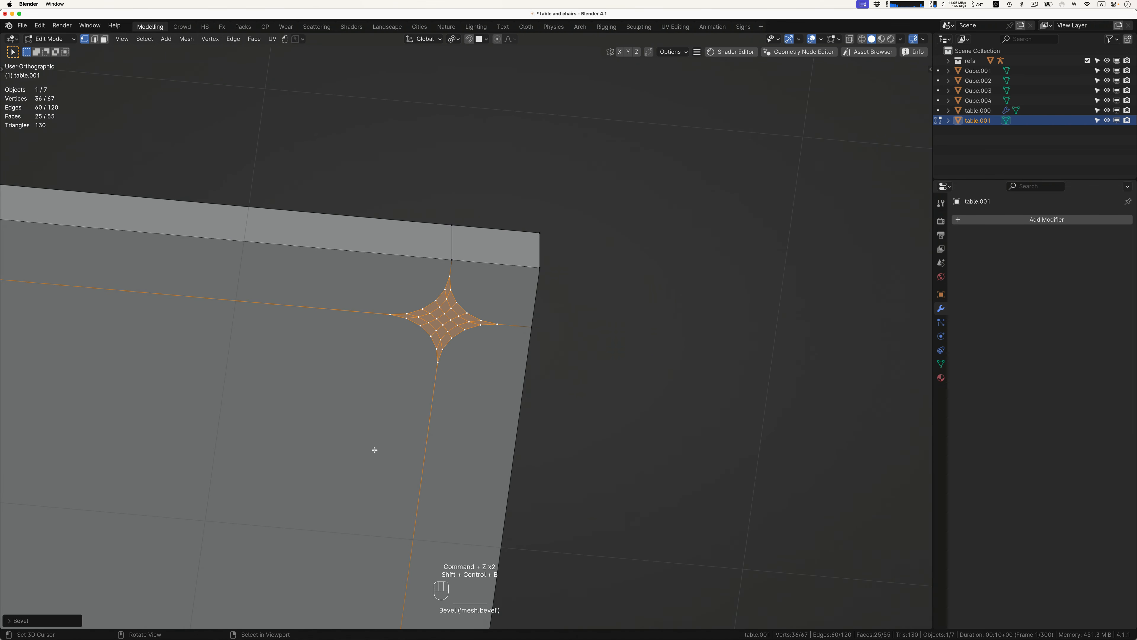
left_click(12, 620)
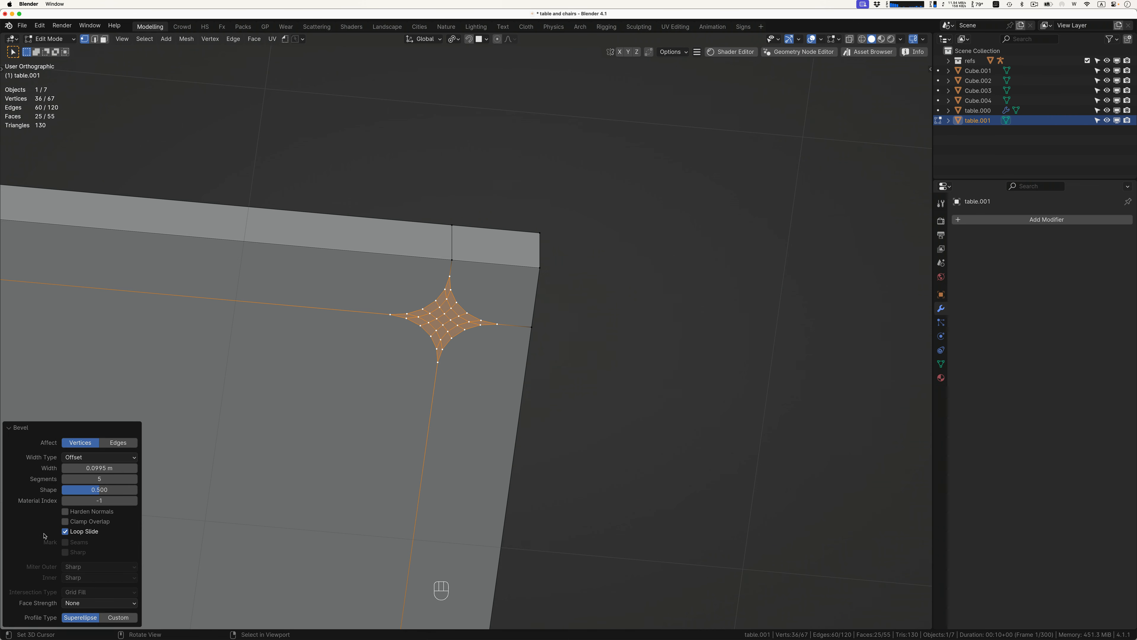
left_click_drag(96, 490, 71, 490)
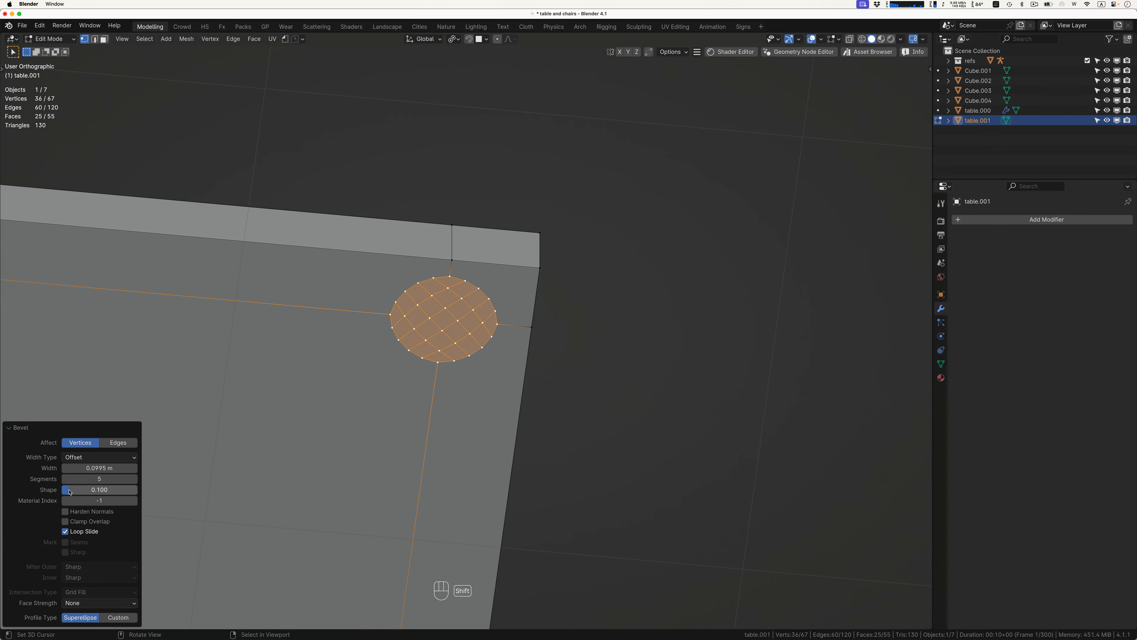
Try extruding the round corner face about 1.37 m into a leg, and undo both the extrusion and the vertex bevel.
middle_click_drag(432, 353, 409, 358)
scroll(410, 358, "down", 10, "ctrl")
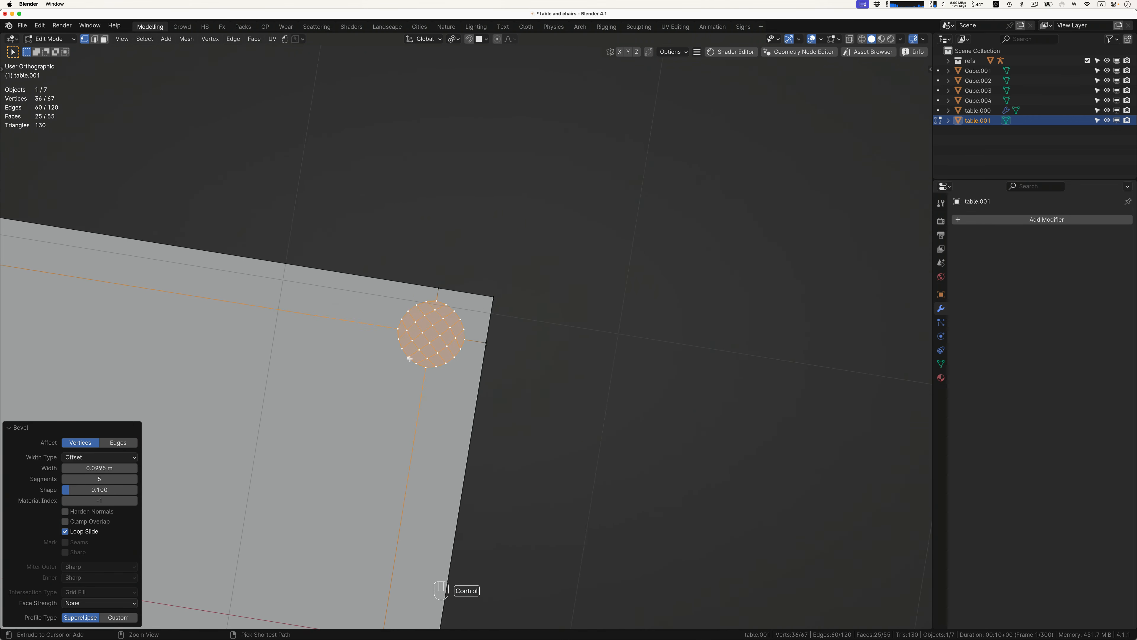
scroll(410, 358, "right", 5)
scroll(409, 358, "down", 5)
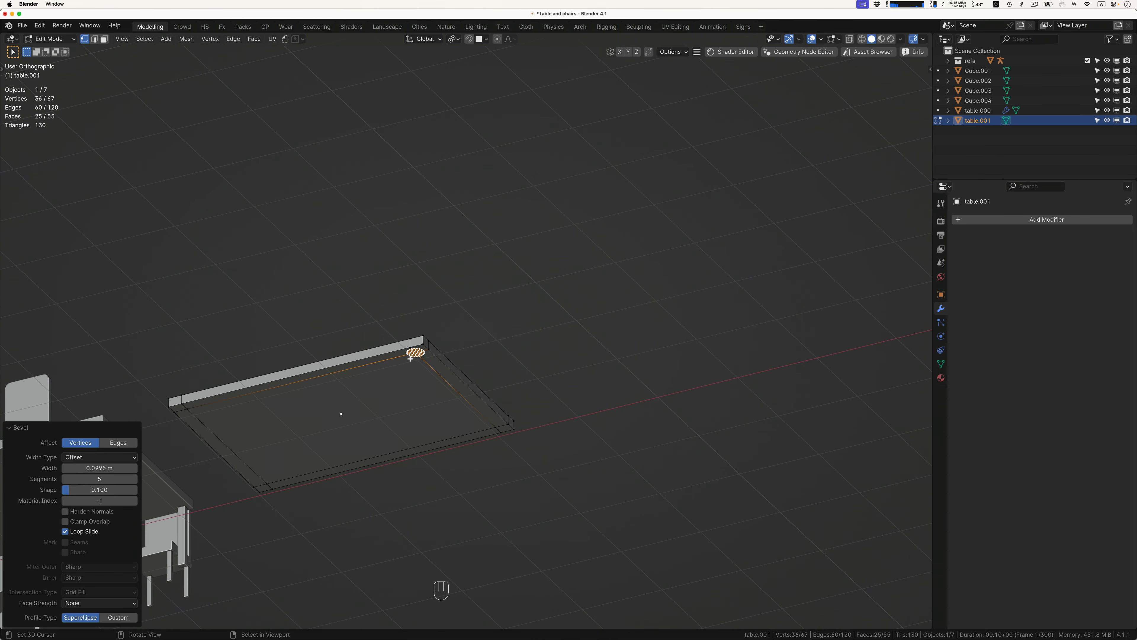
key("e")
left_click(460, 472)
scroll(450, 438, "down", 5)
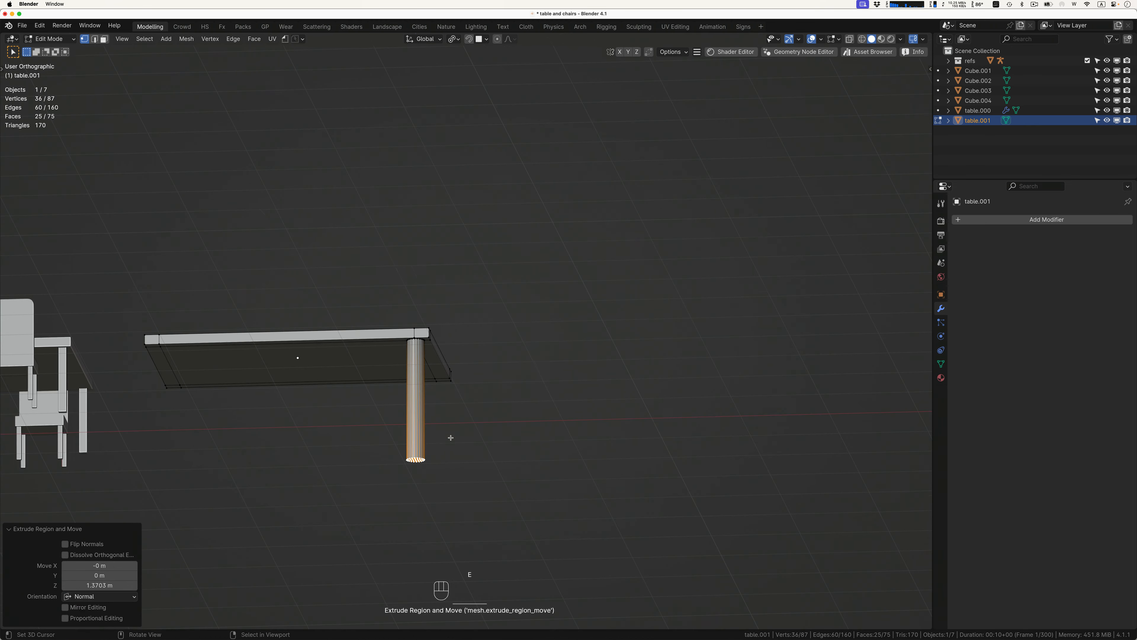
scroll(416, 420, "up", 10)
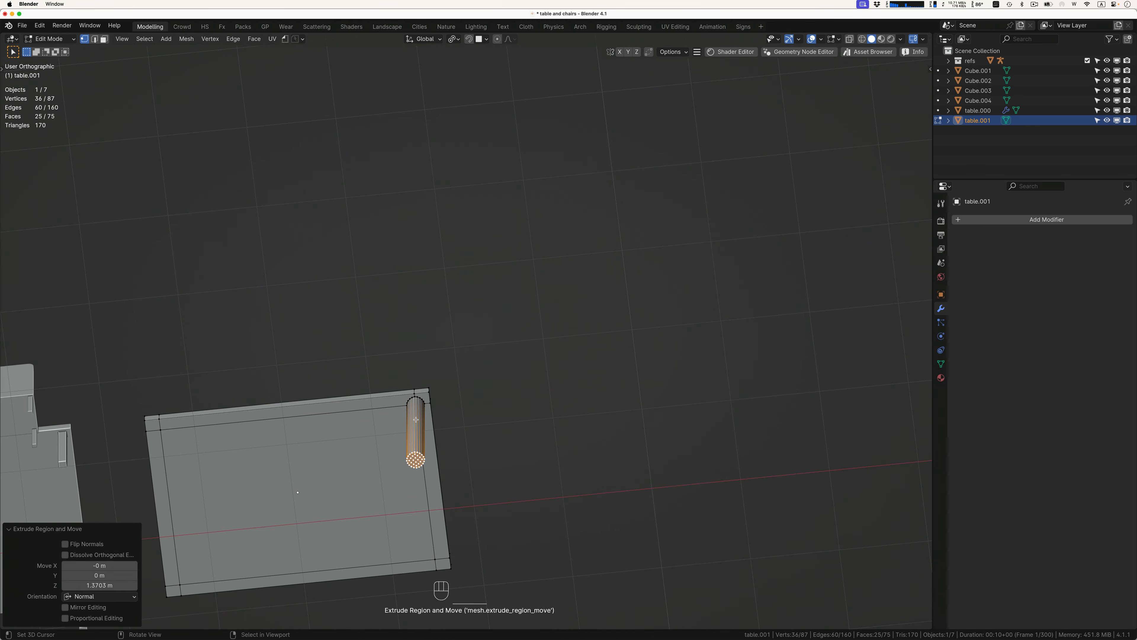
key("super+z")
key("super+z")
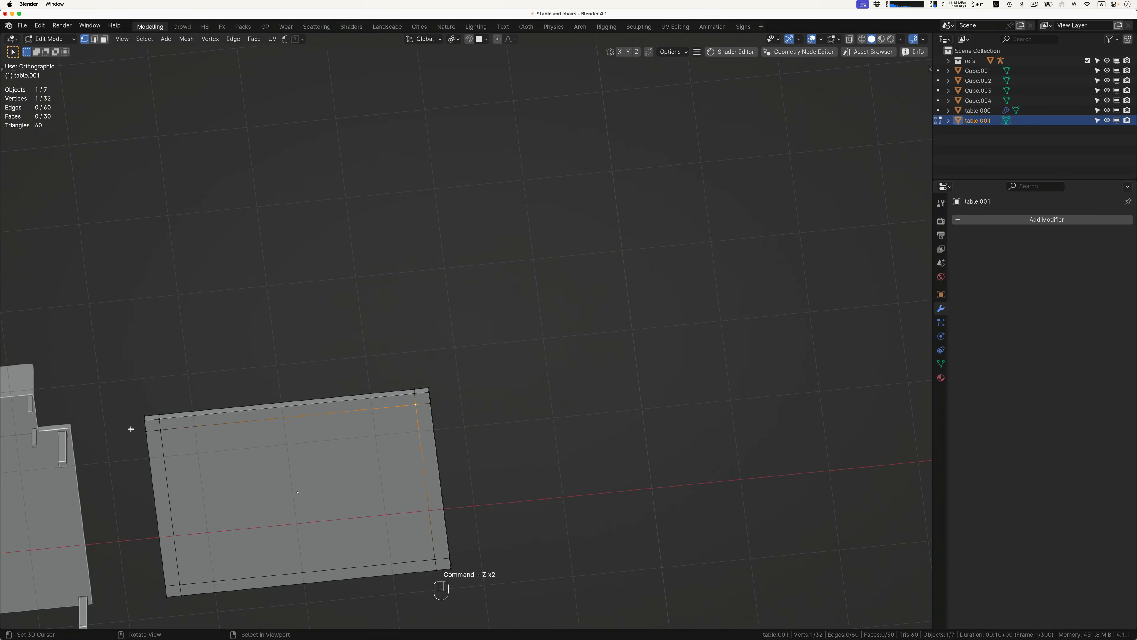
Select the inner loop-crossing vertices at all four underside corners and vertex-bevel them into circles with a width of about 0.06 m.
left_click(160, 431, "shift")
left_click(180, 585, "shift")
left_click(434, 558, "shift")
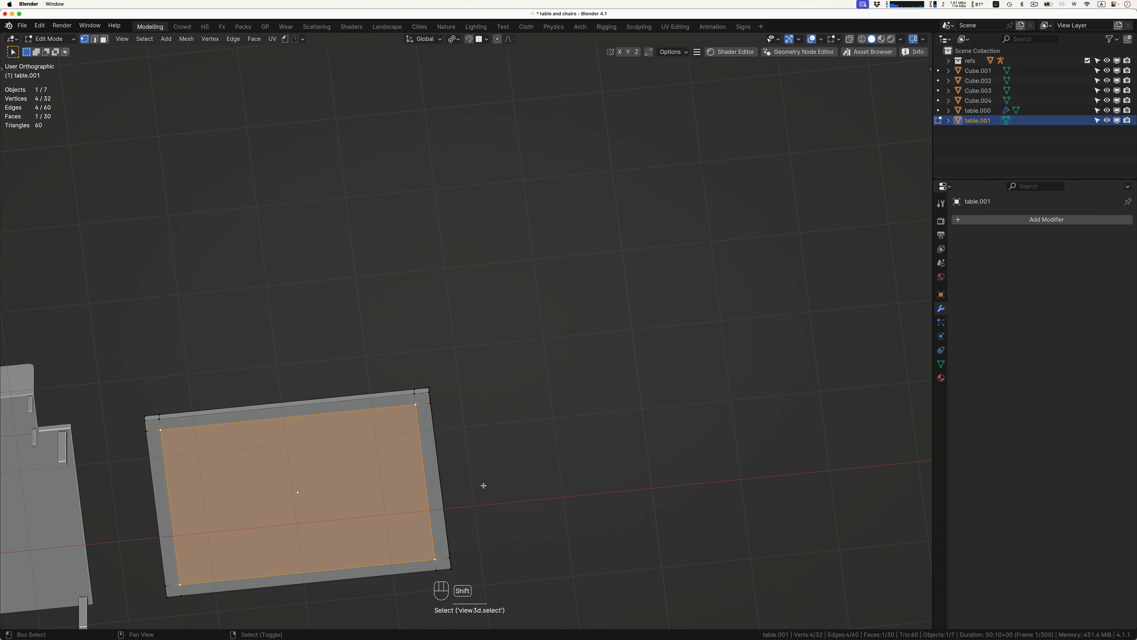
key("shift+ctrl+b")
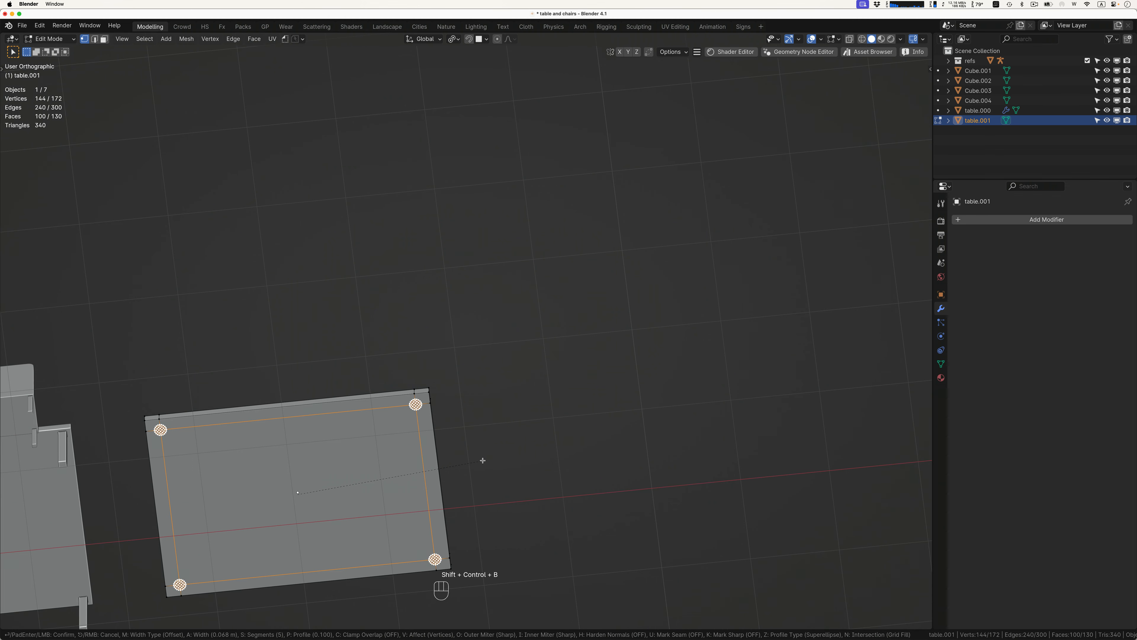
left_click(483, 460)
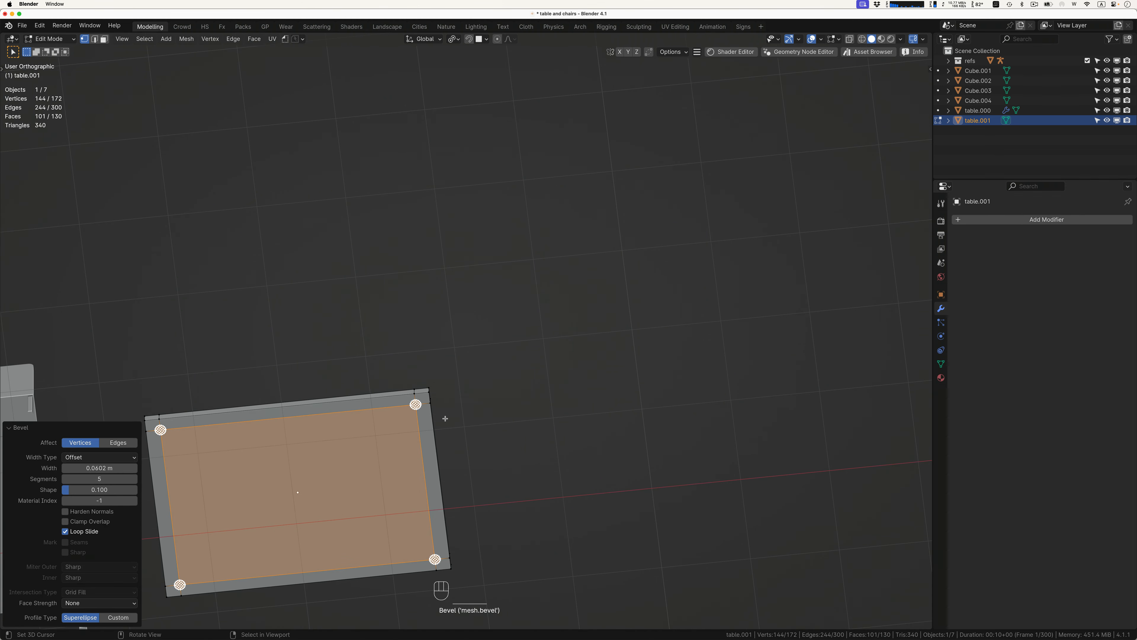
Try extruding the four circles together with the large central face by about 0.55 m, and undo the extrusion.
scroll(445, 419, "down", 10)
key("e")
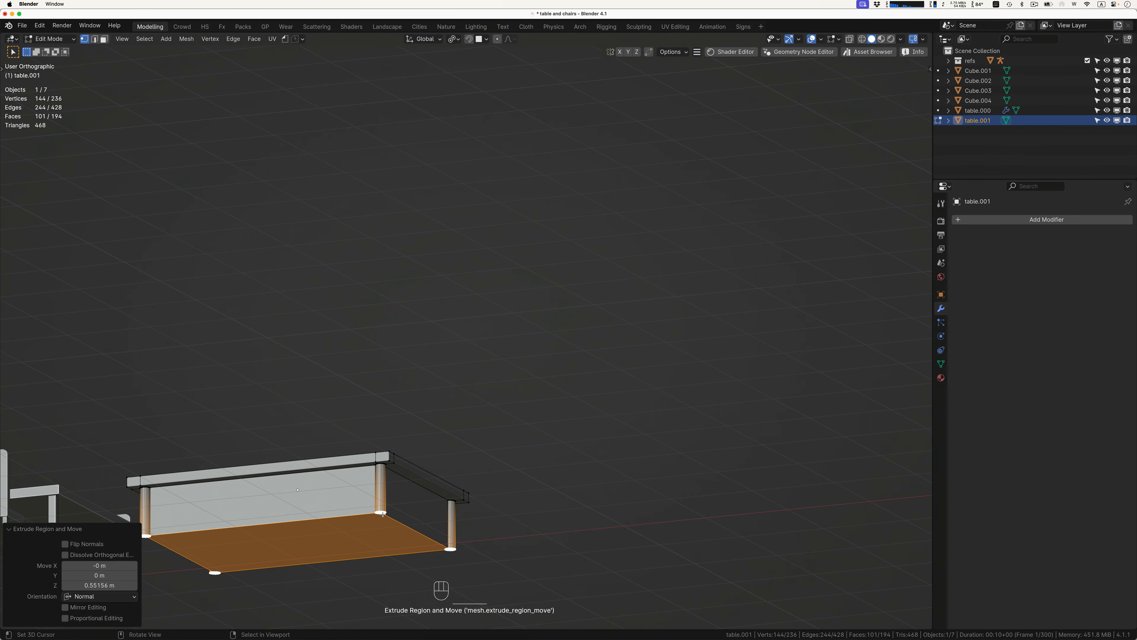
scroll(383, 514, "down", 10)
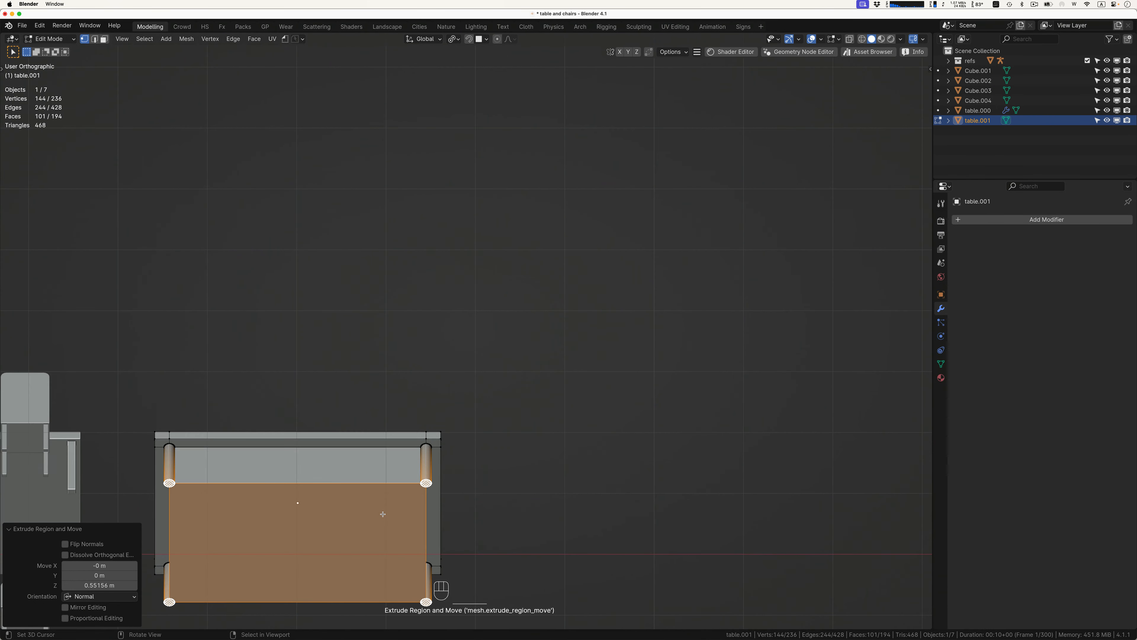
key("super+z")
Deselect the large central face in face selection and extrude the four round corner faces about 0.87 m down along global Z.
scroll(345, 476, "right", 3)
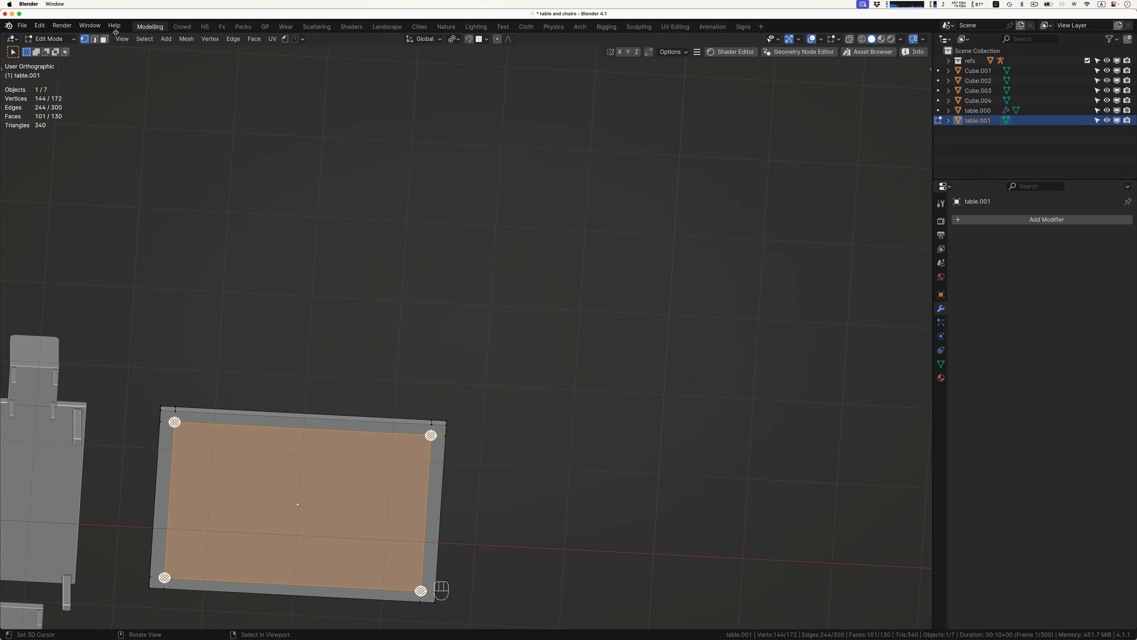
left_click(104, 39)
scroll(293, 491, "left", 3)
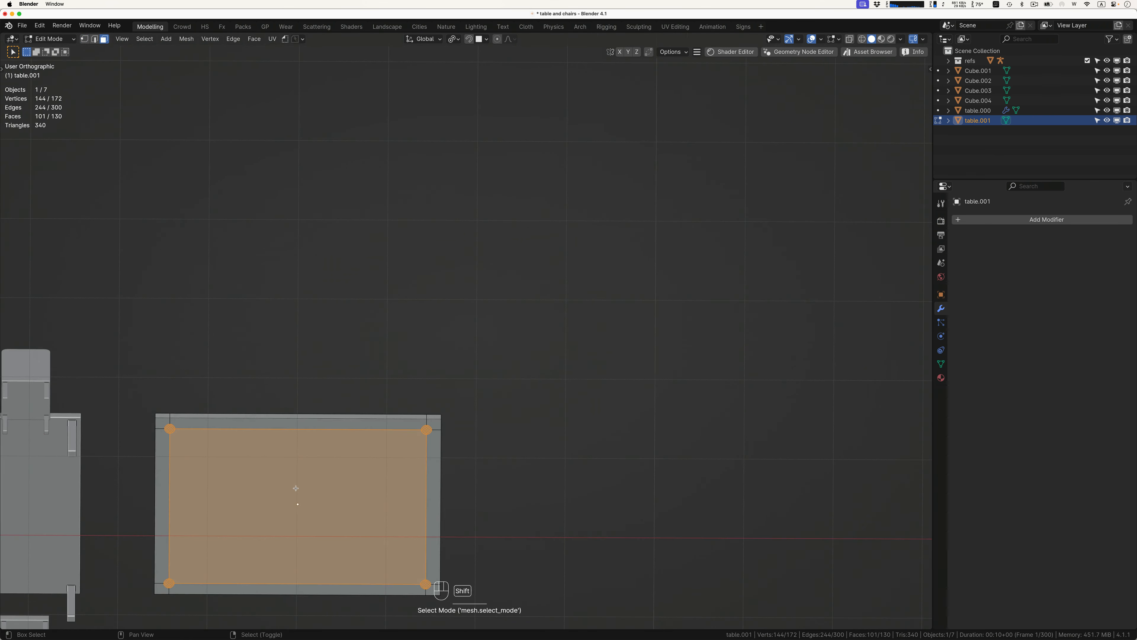
left_click(300, 487, "shift")
scroll(291, 483, "down", 5)
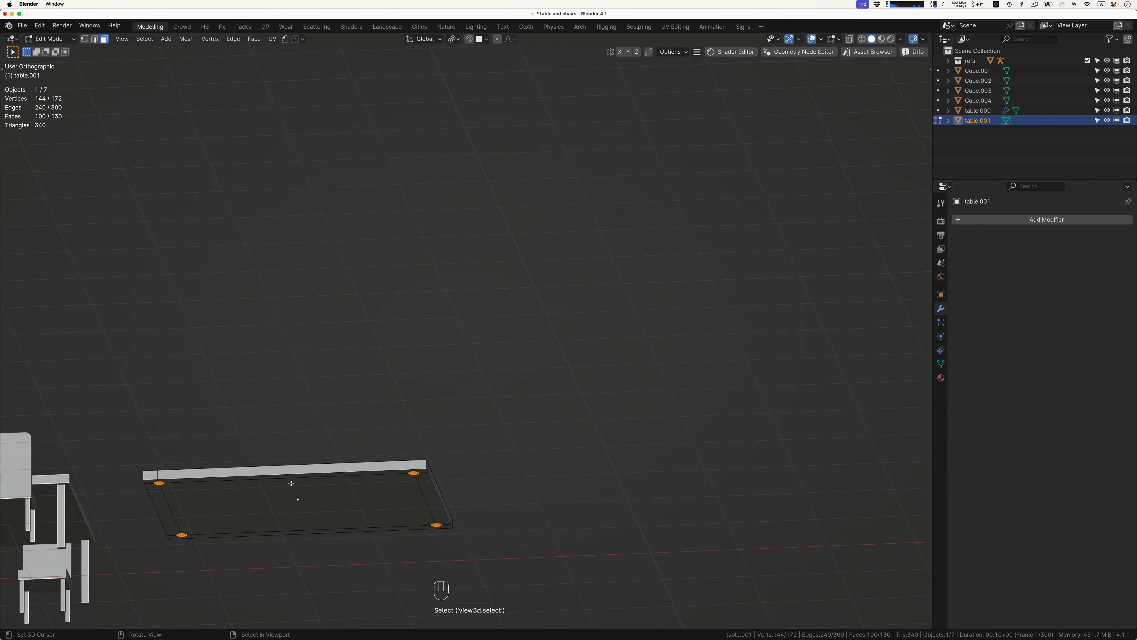
key("e")
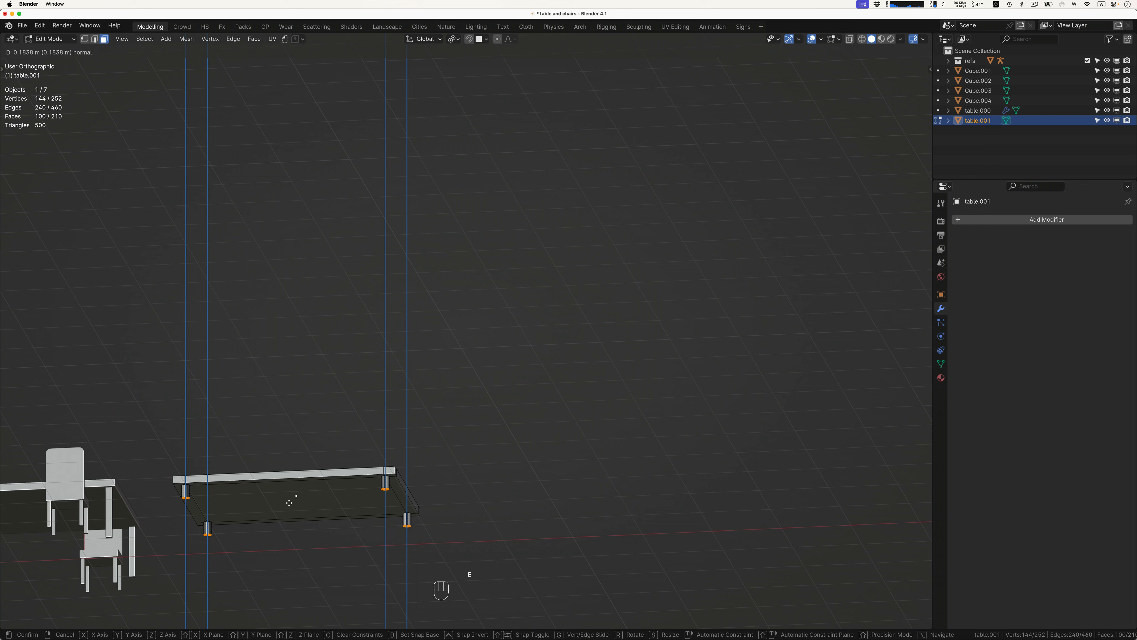
key("z")
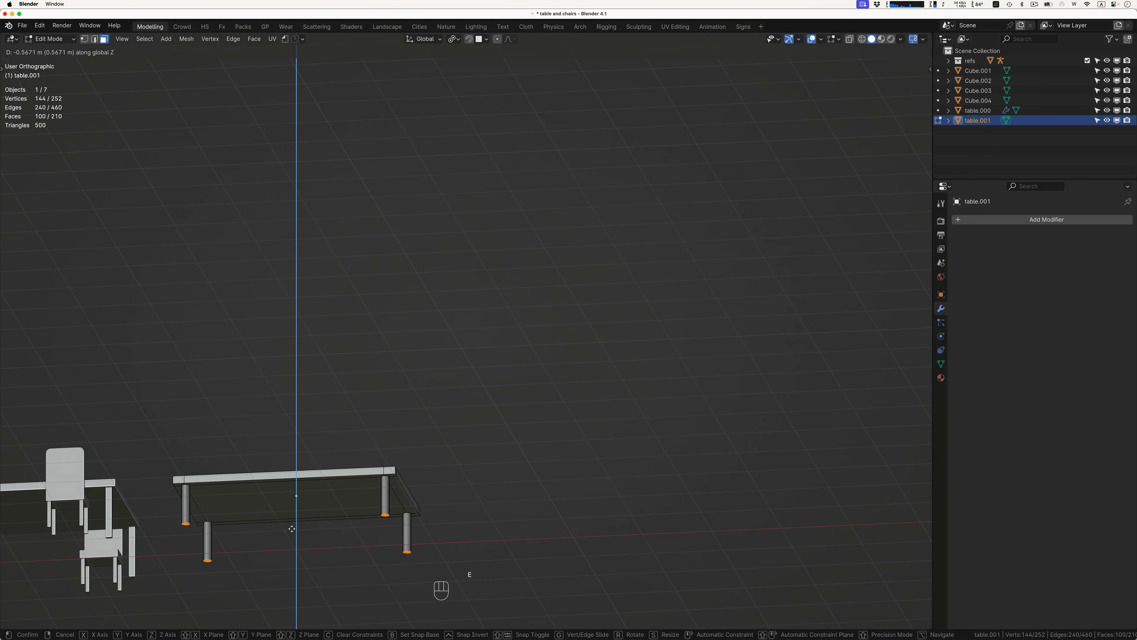
left_click(291, 542)
Set the median global Z of the selected leg ends to 0 so the legs end at floor level.
key("KP_1")
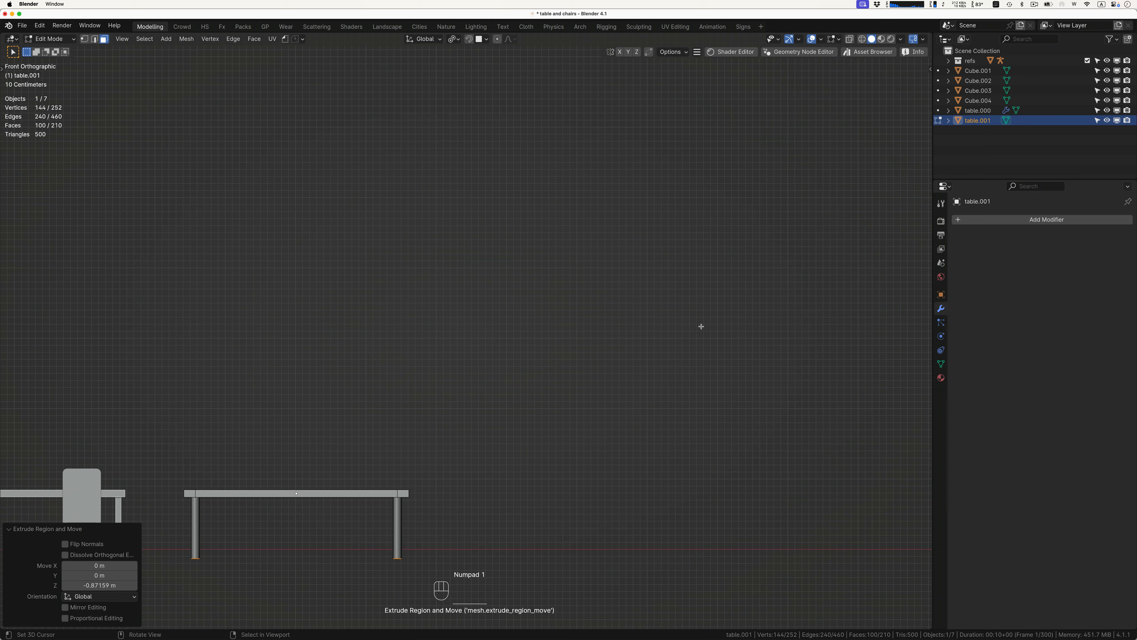
key("n")
left_click(888, 111)
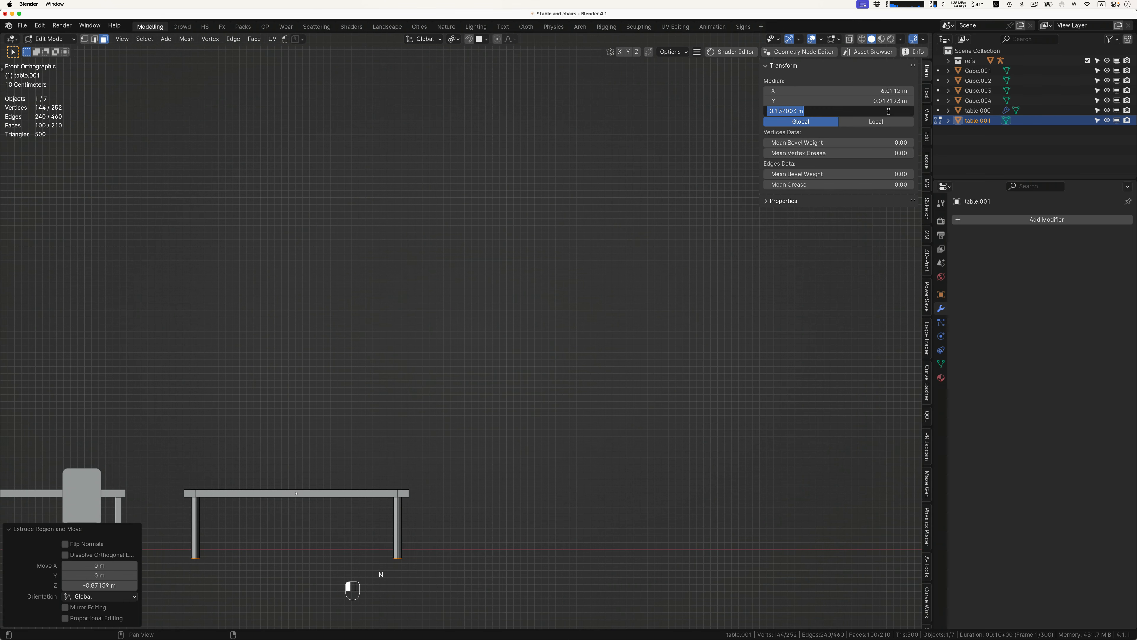
type("0")
key("Return")
Leave mesh editing and try Shade Smooth on the second table, replacing it with Shade Smooth by Angle at 30°.
middle_click_drag(553, 310, 341, 483)
key("Tab")
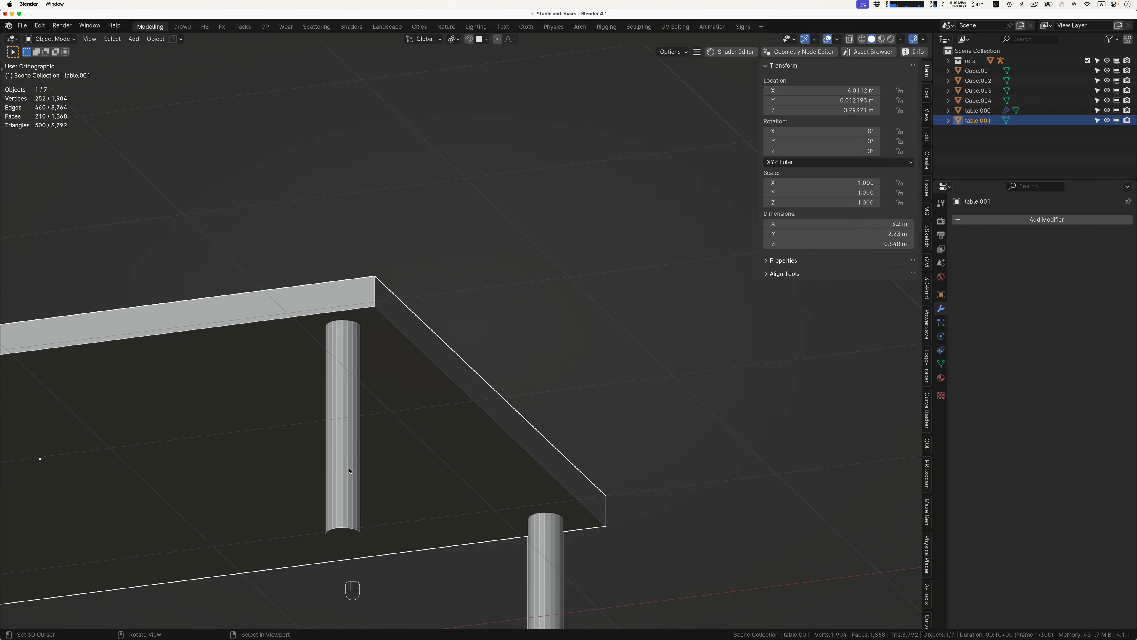
key("w")
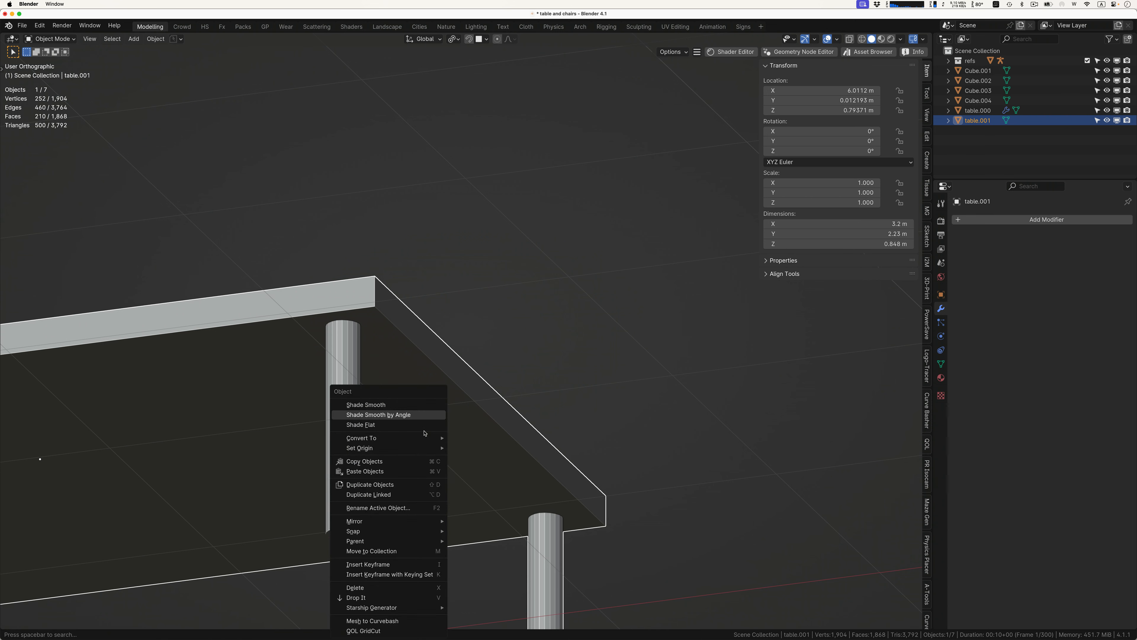
left_click(412, 405)
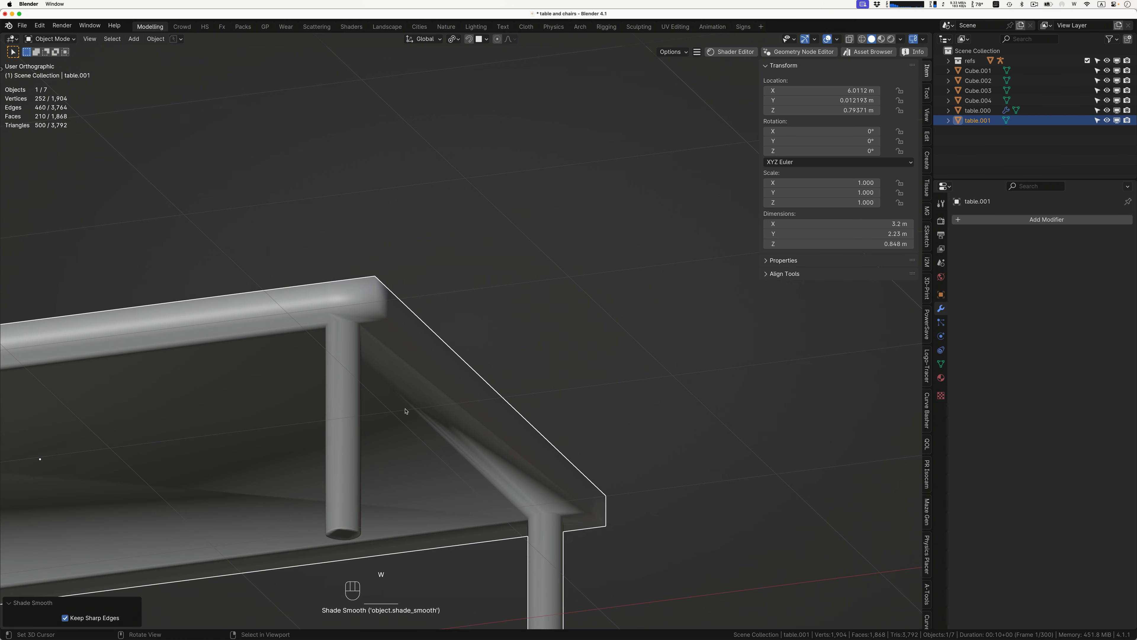
key("w")
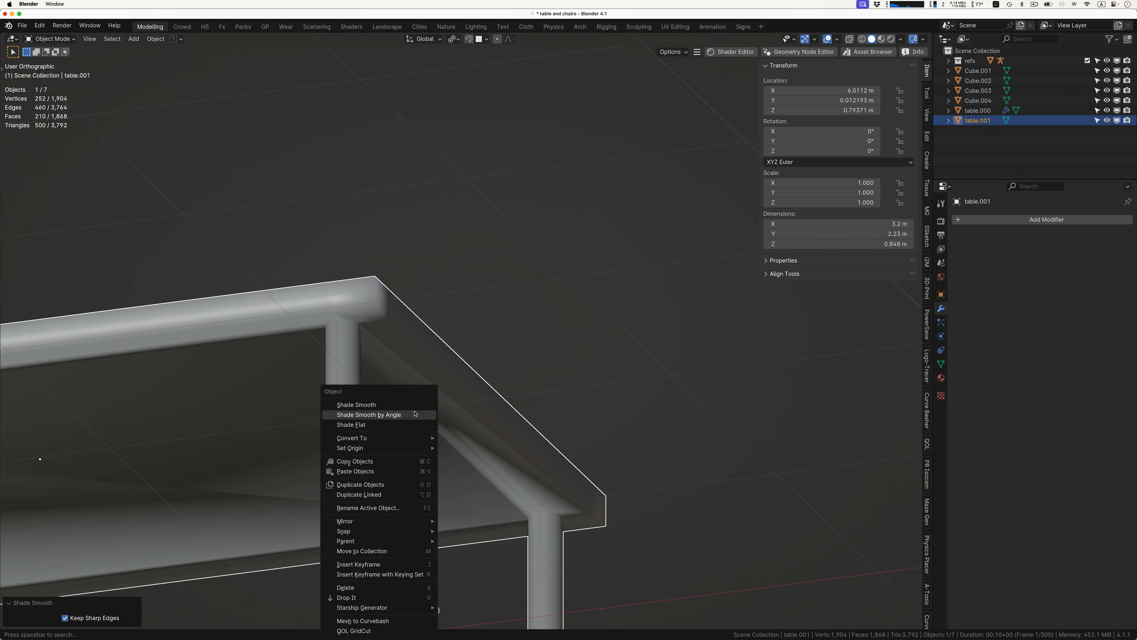
left_click(414, 415)
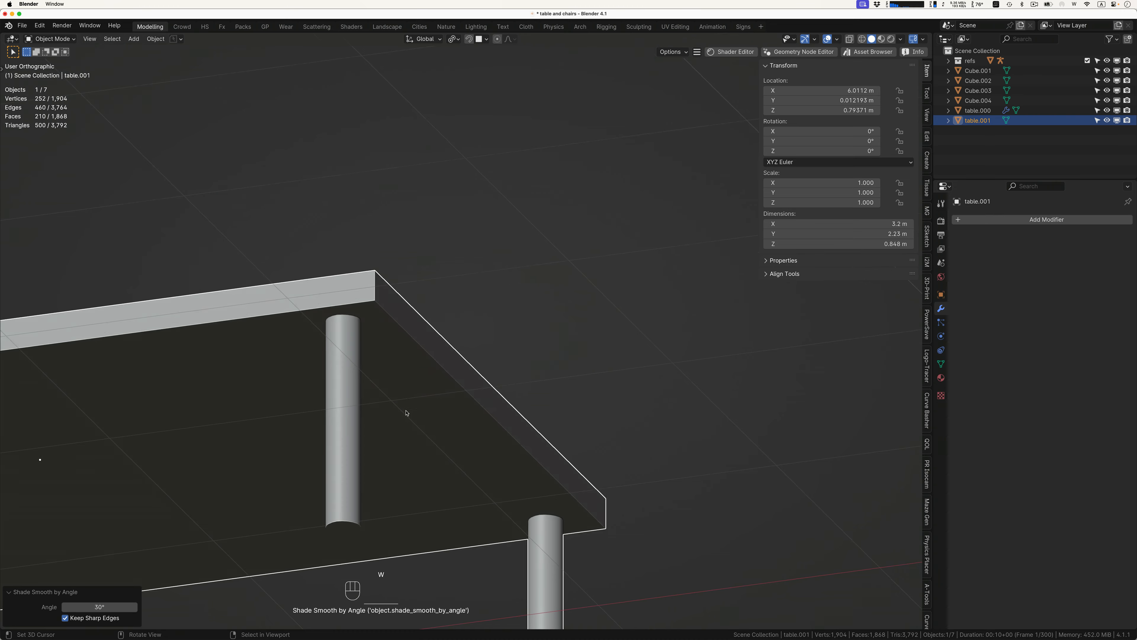
scroll(407, 413, "up", 3)
scroll(406, 412, "down", 5, "ctrl")
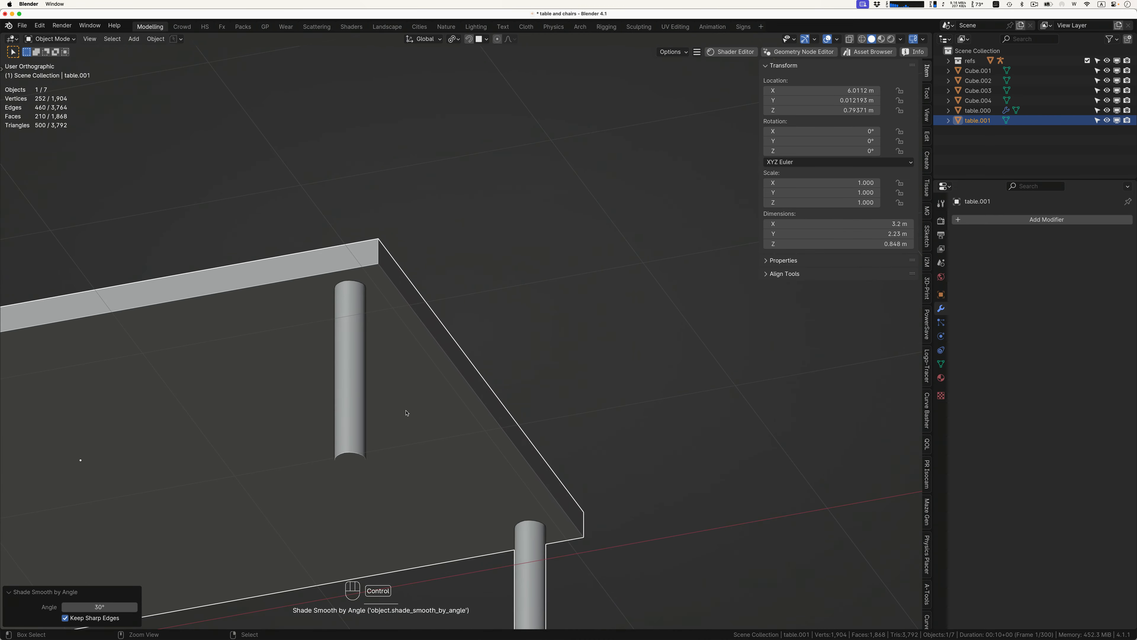
scroll(407, 412, "down", 1, "ctrl")
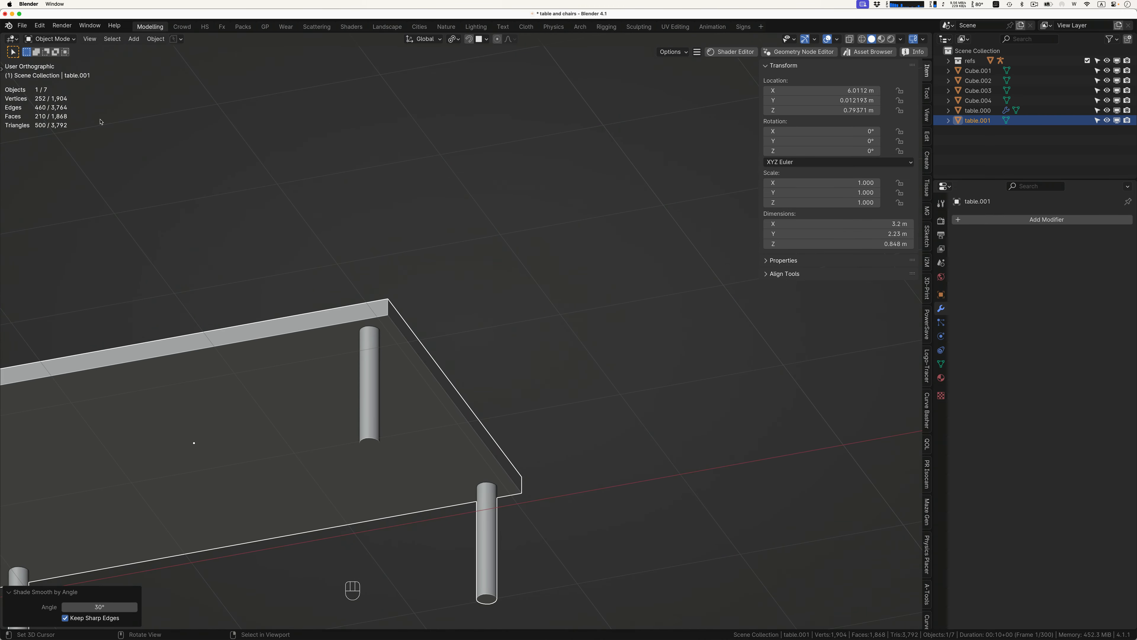
Bring up the splash screen to check the program version, and close it.
left_click(9, 25)
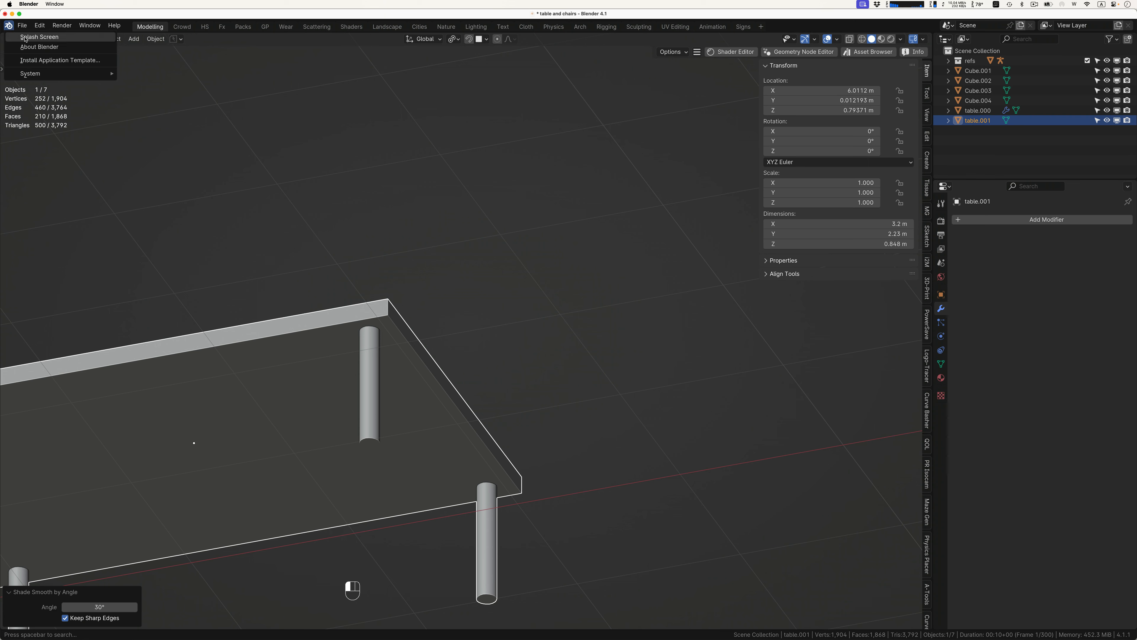
left_click(39, 38)
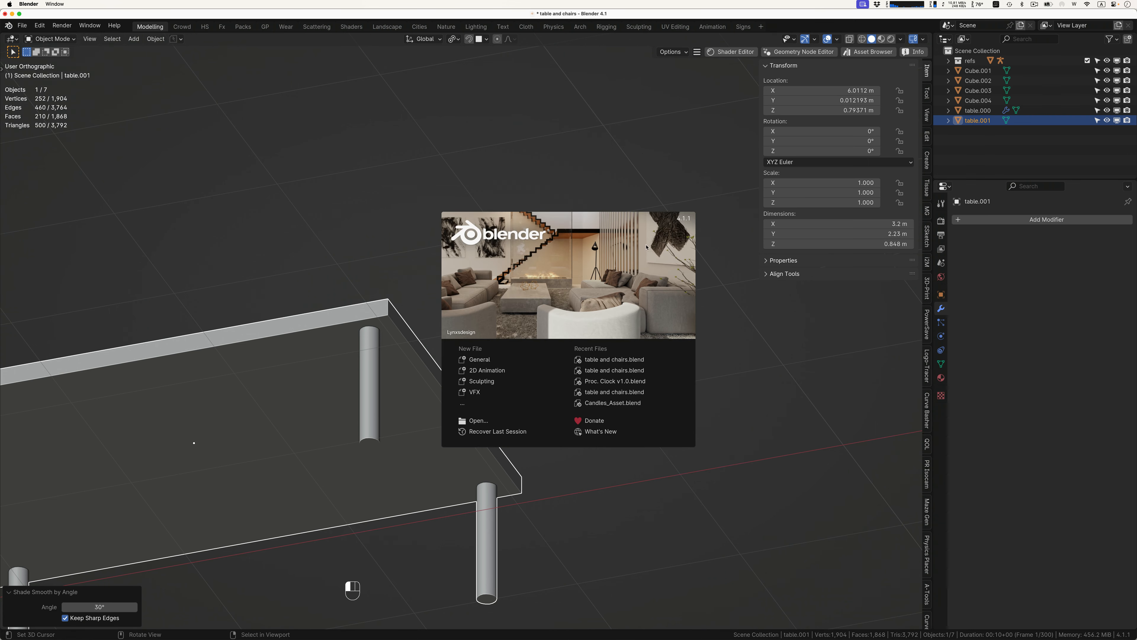
left_click(583, 289)
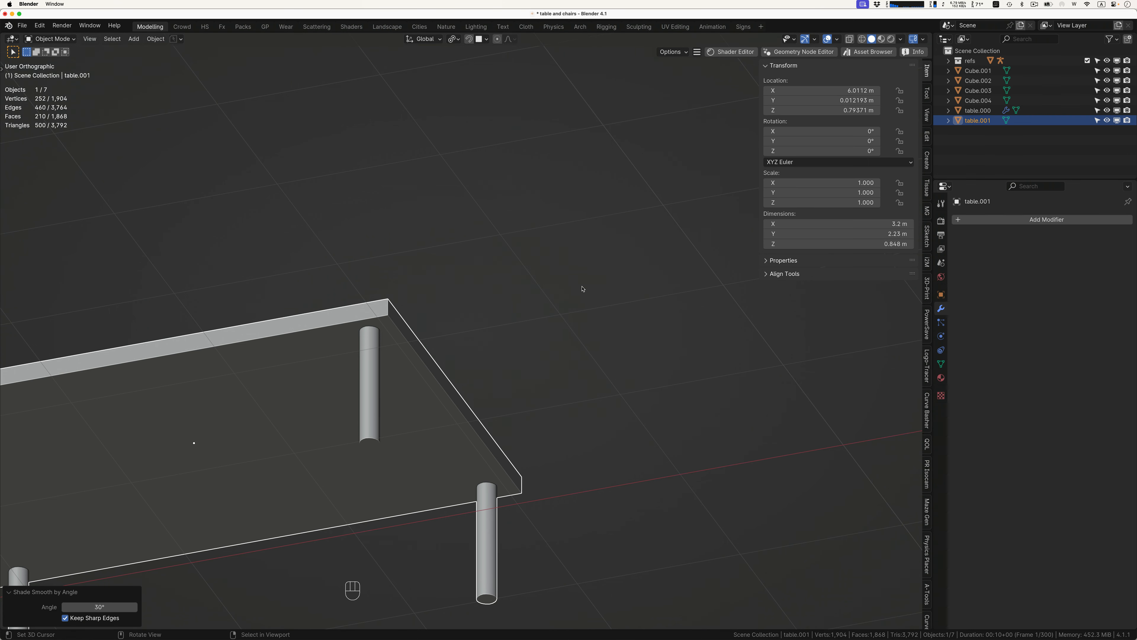
Select the four chairs around the first table and create linked duplicates about 3.97 m along global X, around the second table.
right_click(383, 361)
scroll(416, 387, "down", 6)
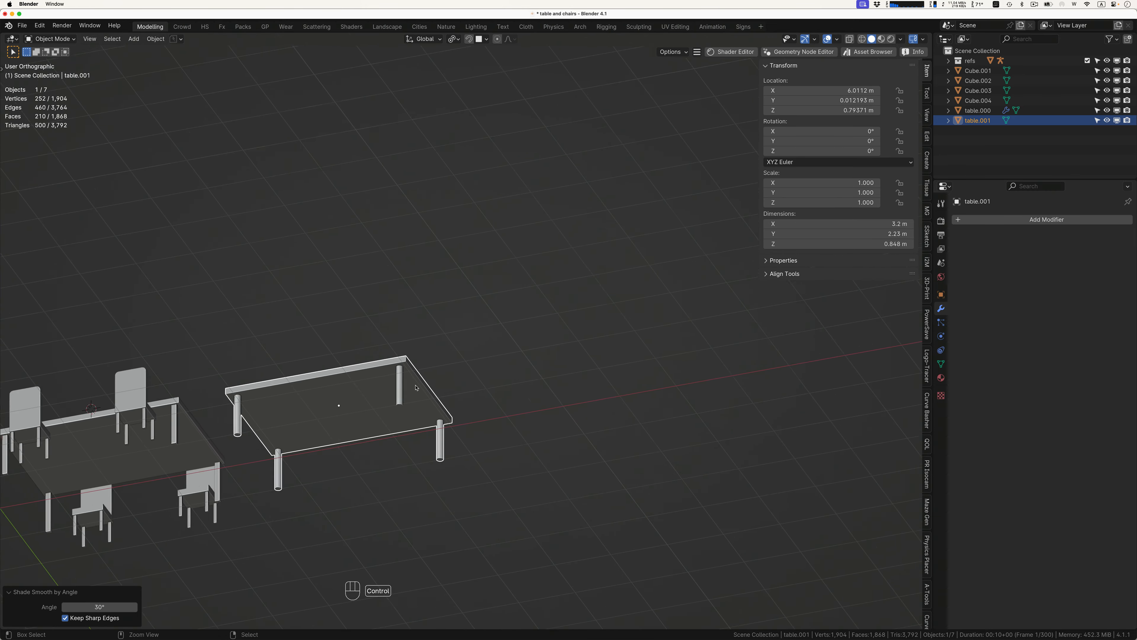
middle_click_drag(416, 387, 270, 346, "shift")
left_click(232, 345)
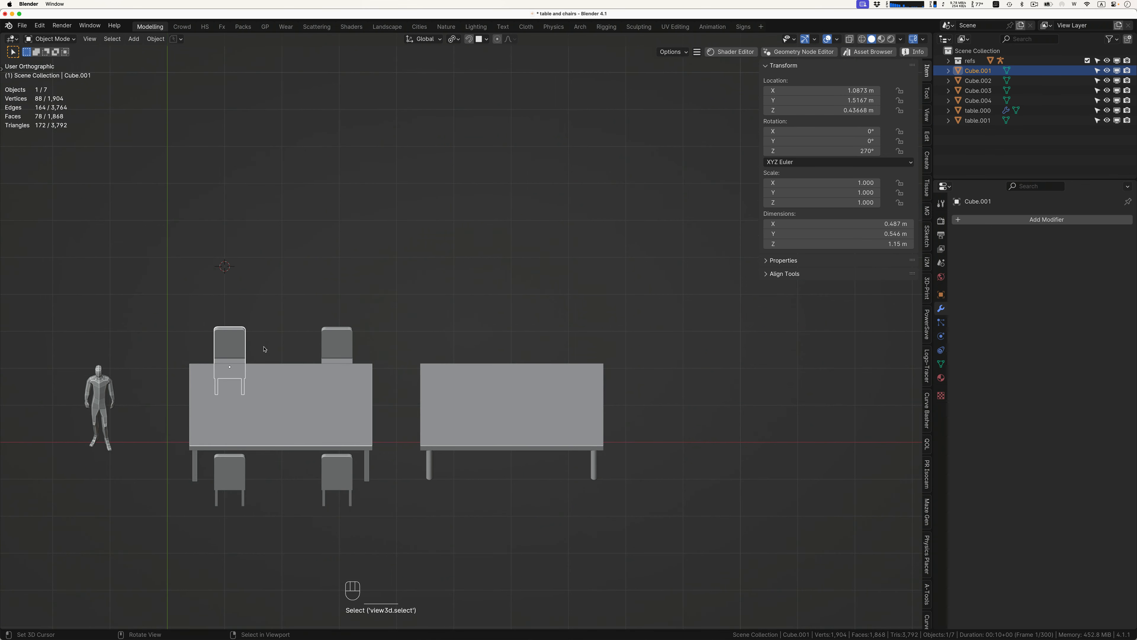
left_click(332, 343, "shift")
left_click(241, 464, "shift")
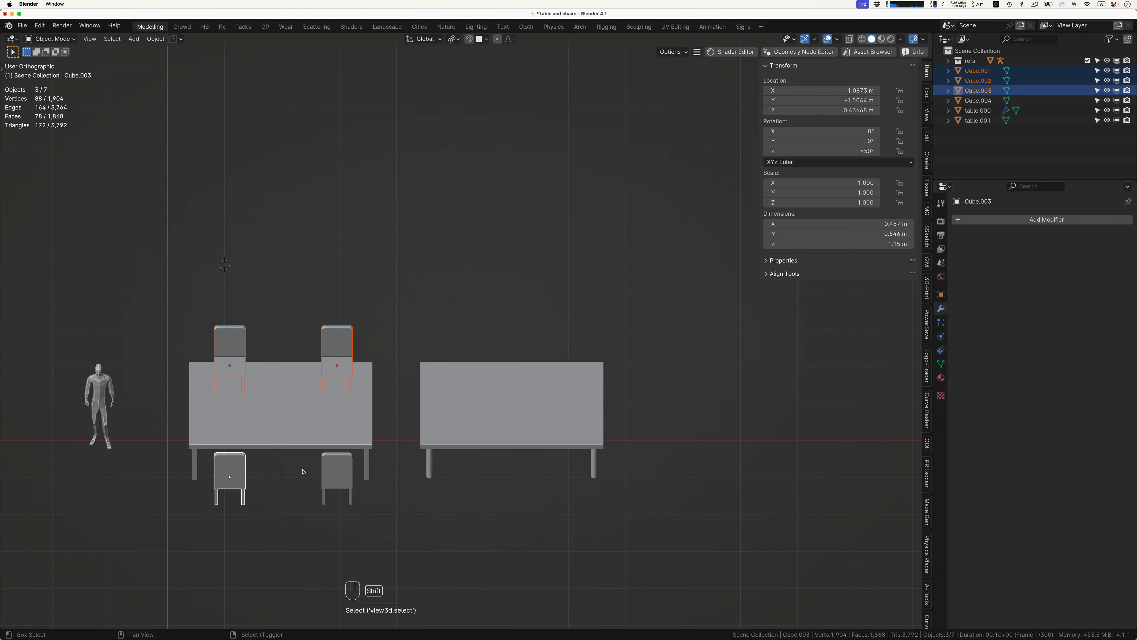
left_click(340, 470, "shift")
key("alt+d")
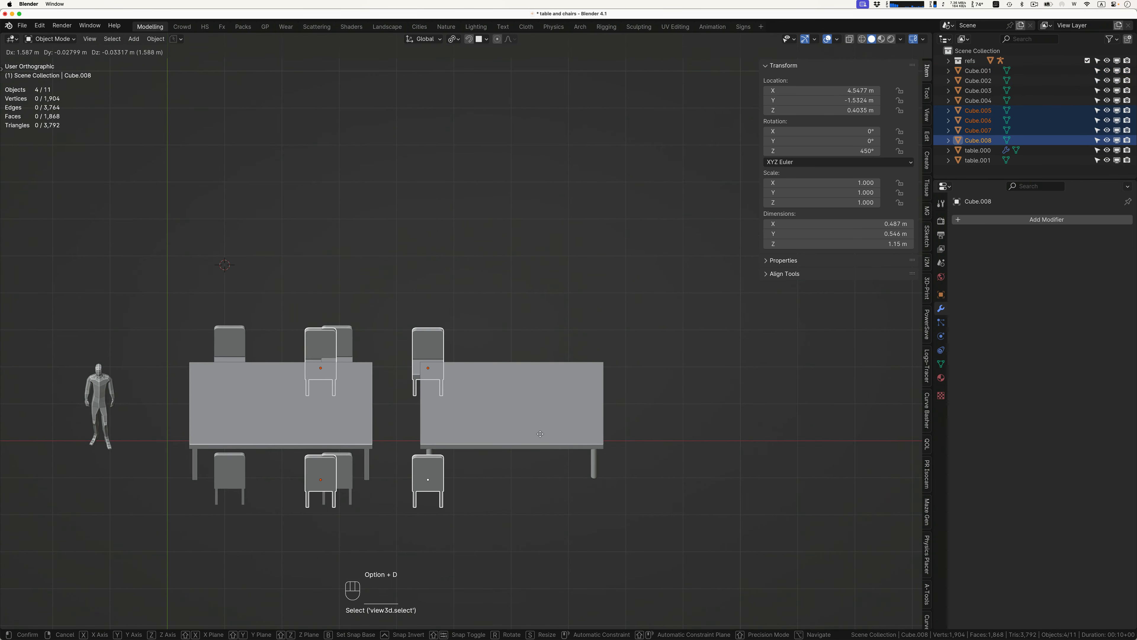
left_click(675, 436)
middle_click_drag(511, 407, 494, 403)
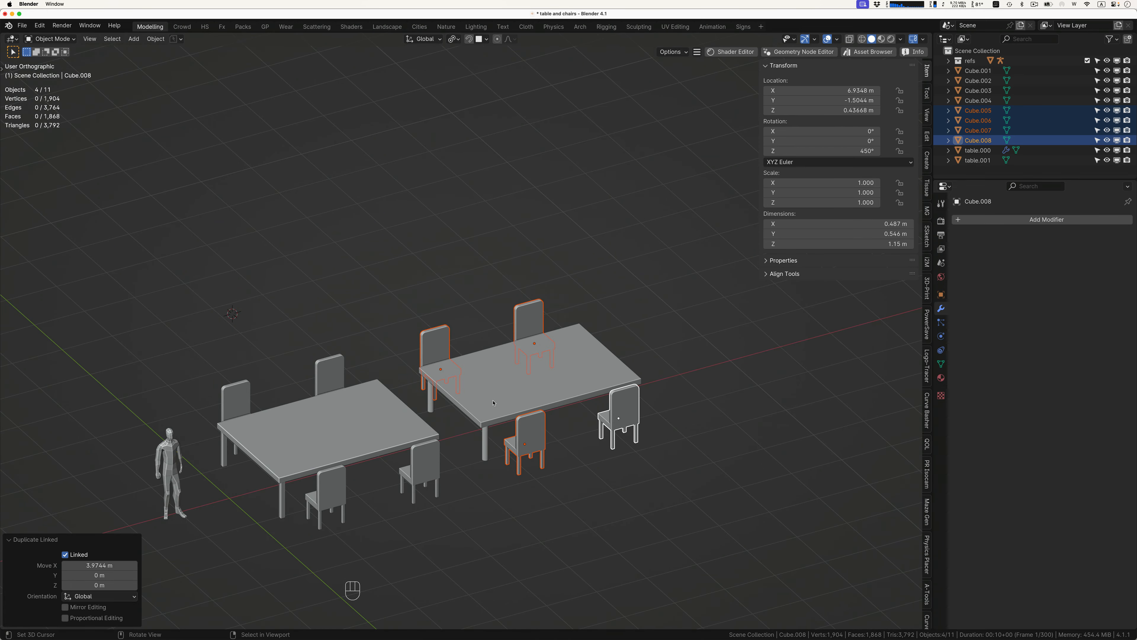